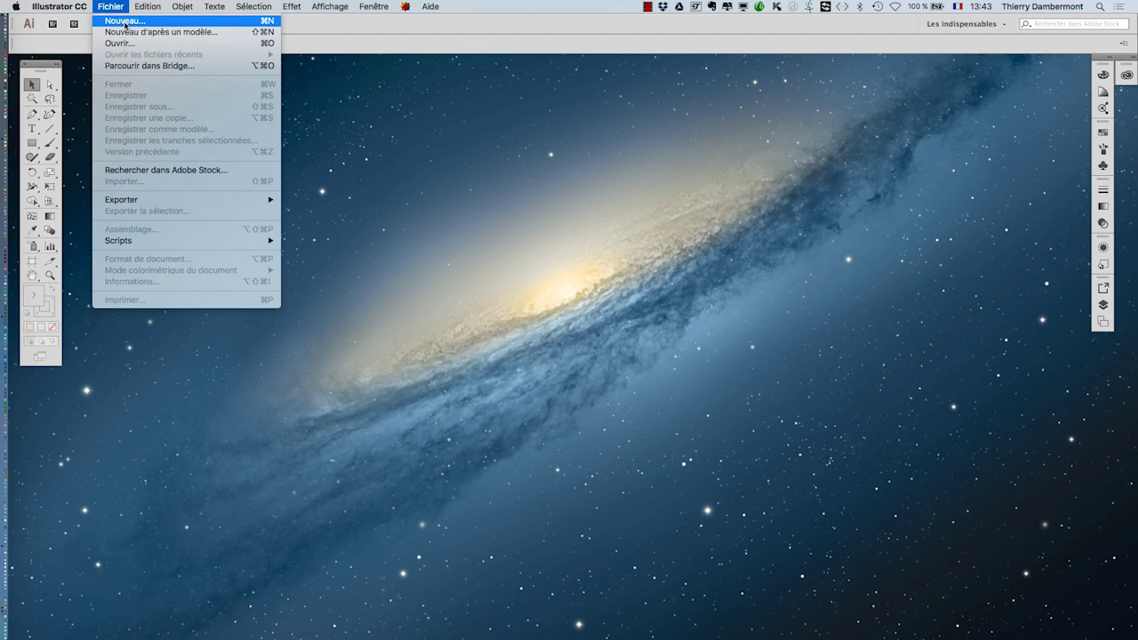
# Create a new one-artboard A4 document in portrait orientation with the colour mode set to RVB.
pyautogui.click(125, 21)
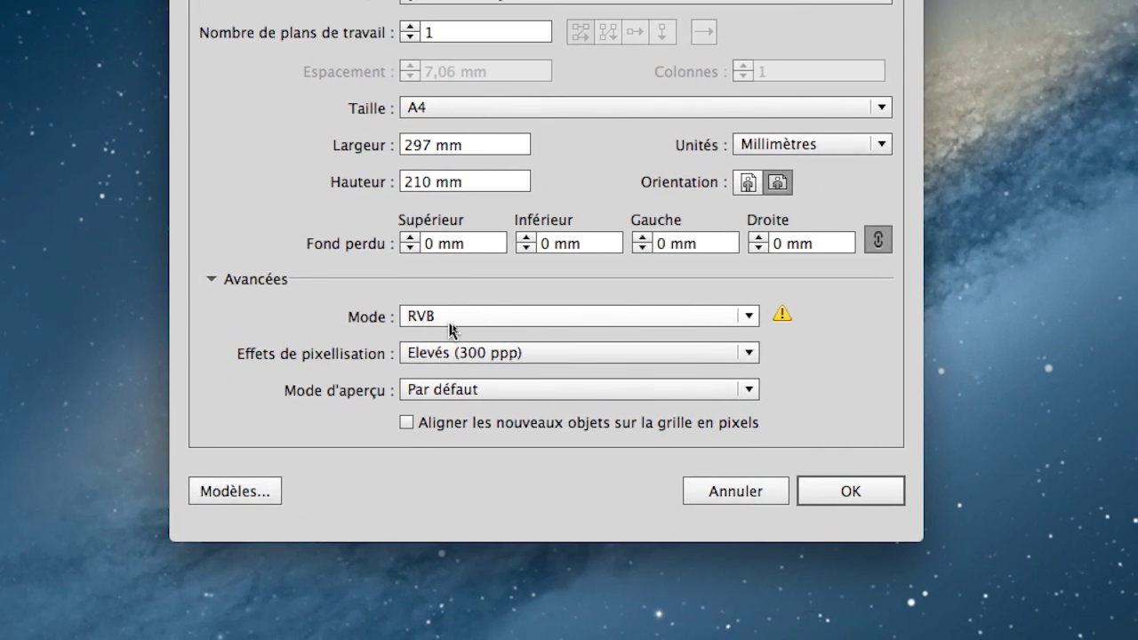
pyautogui.click(453, 322)
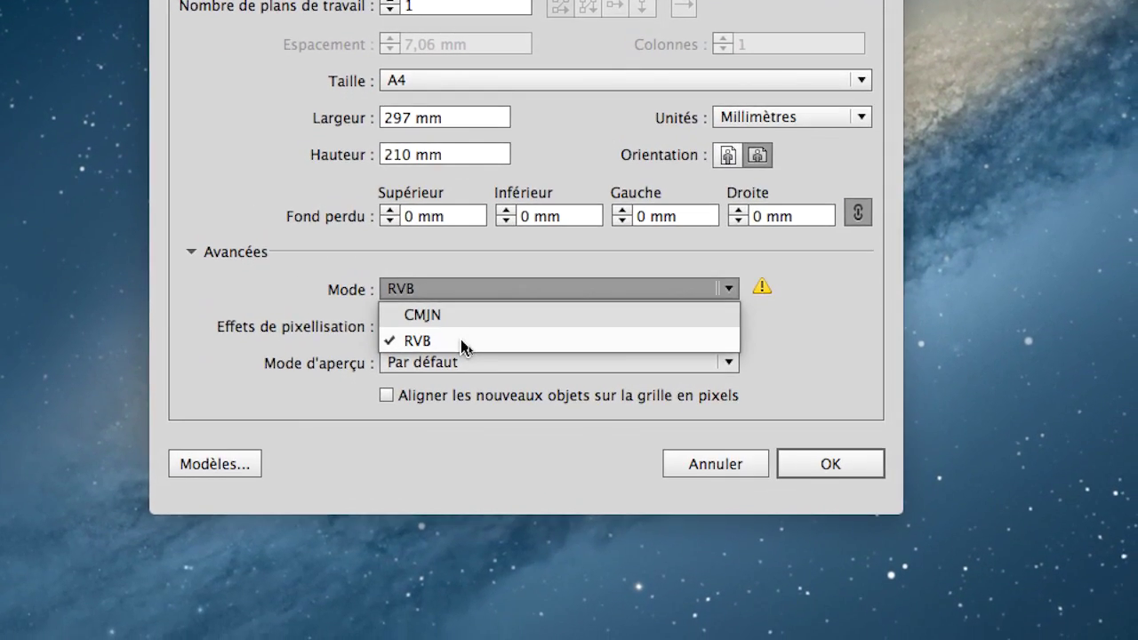
pyautogui.click(463, 347)
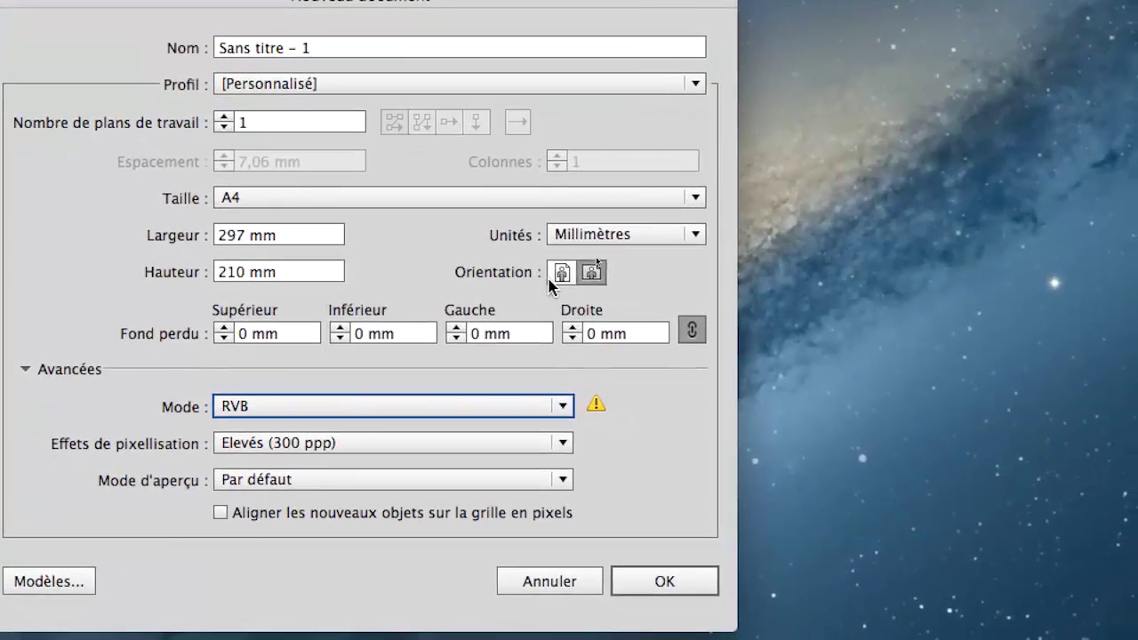
pyautogui.click(751, 382)
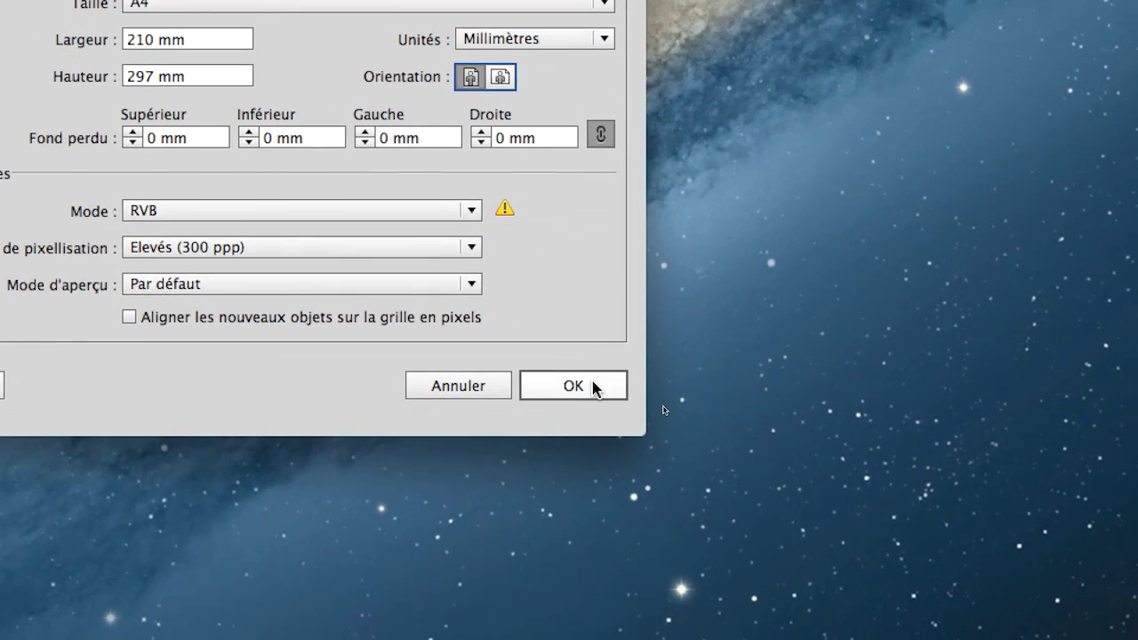
pyautogui.click(573, 385)
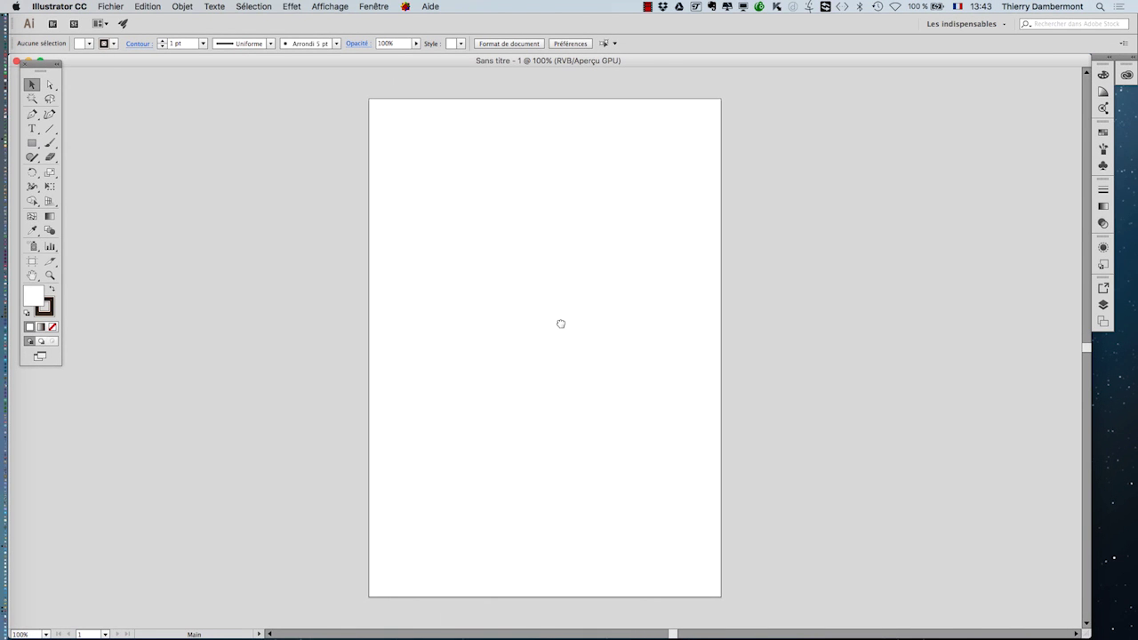
# Show the transparency grid (damier de transparence) in the new document.
pyautogui.moveTo(559, 323); pyautogui.dragTo(442, 309)
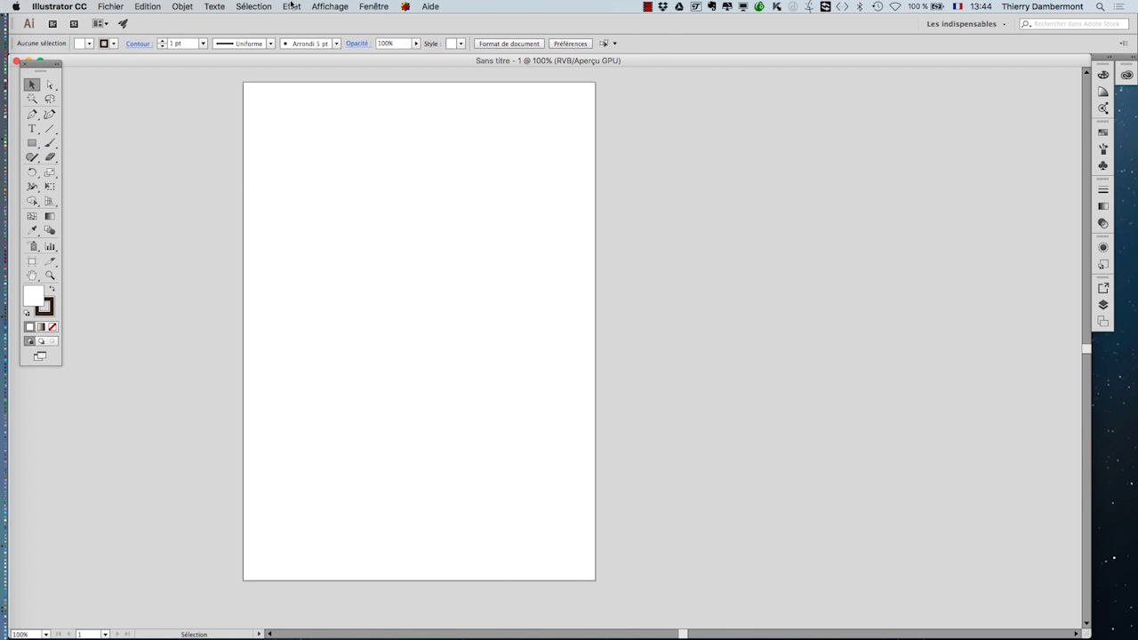
pyautogui.click(325, 7)
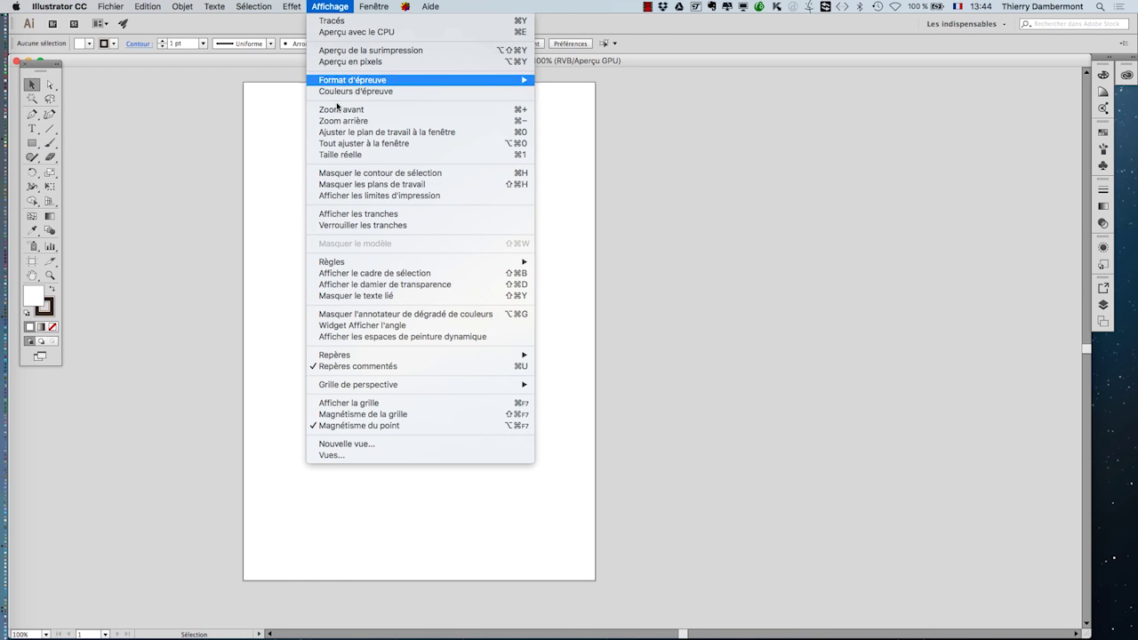
pyautogui.click(369, 288)
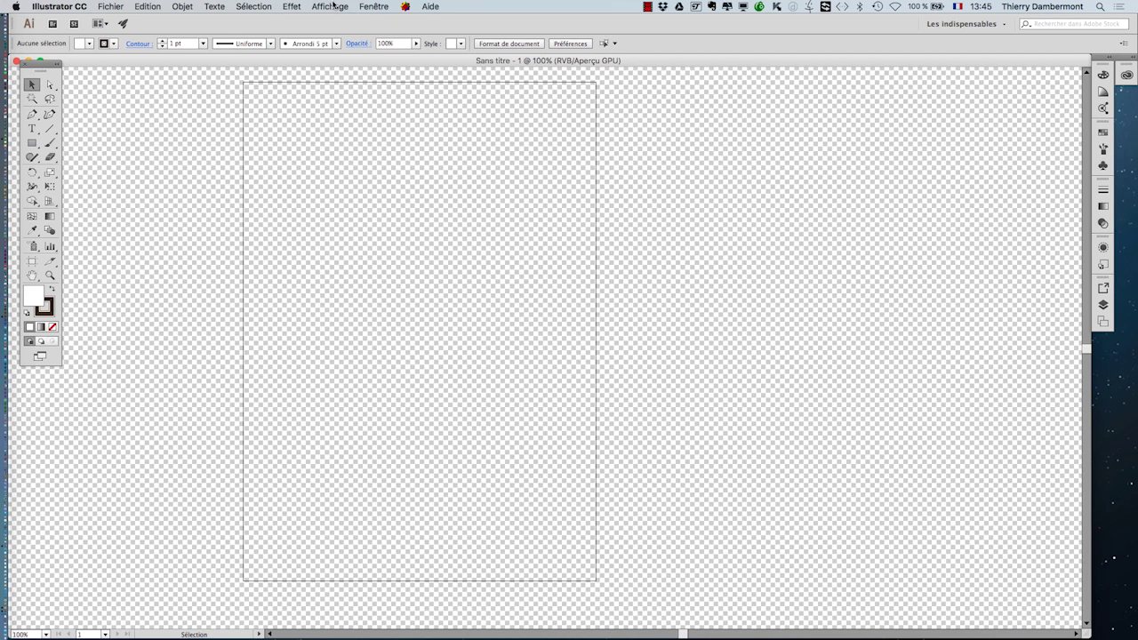
# Set the document's transparency grid size to Grande and its colour to Moyenne.
pyautogui.click(119, 6)
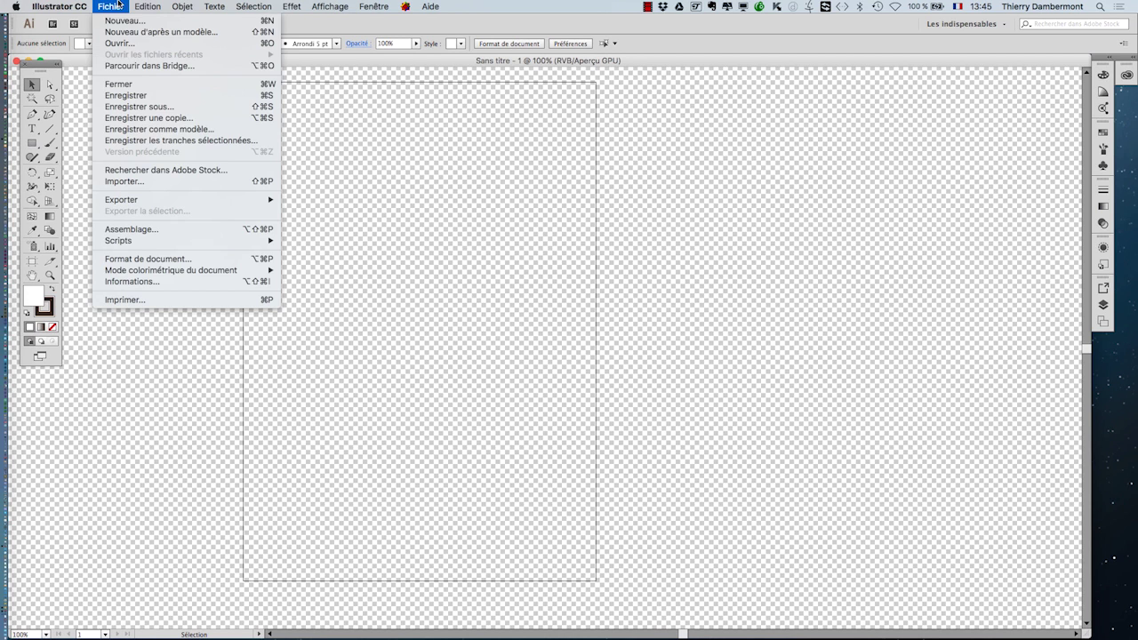
pyautogui.click(186, 260)
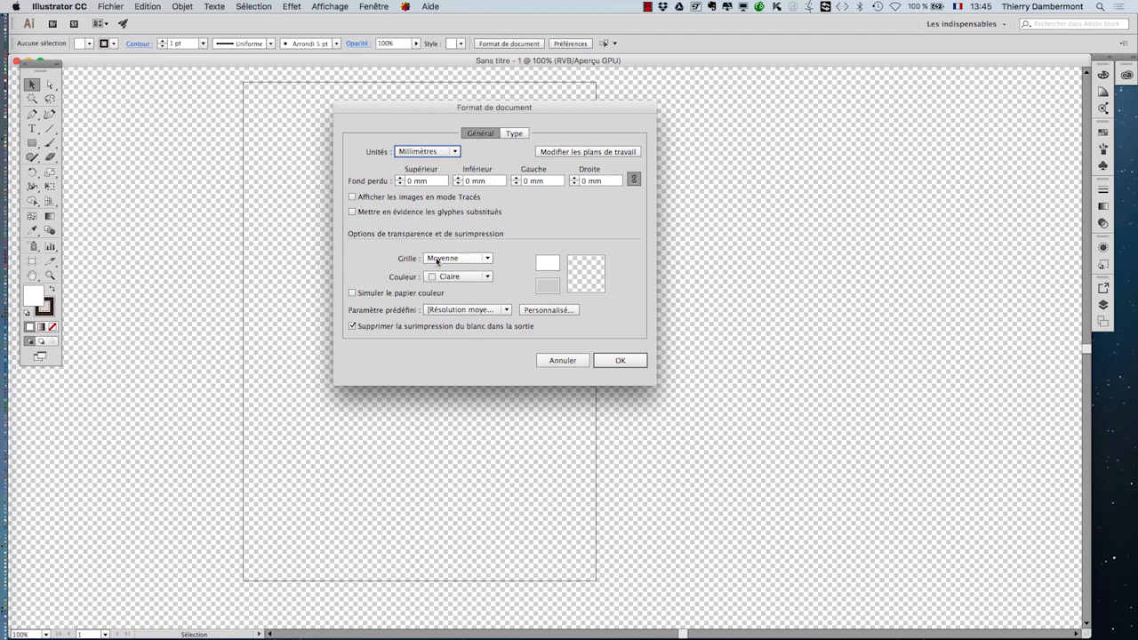
pyautogui.click(437, 258)
pyautogui.click(444, 280)
pyautogui.click(444, 277)
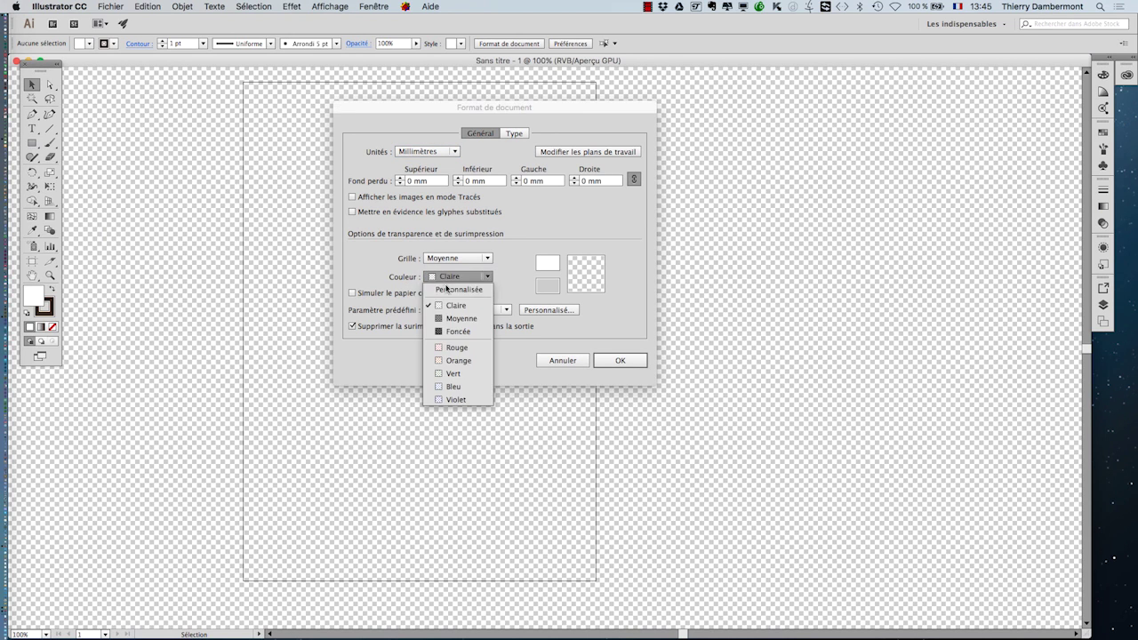
pyautogui.click(455, 318)
pyautogui.click(451, 258)
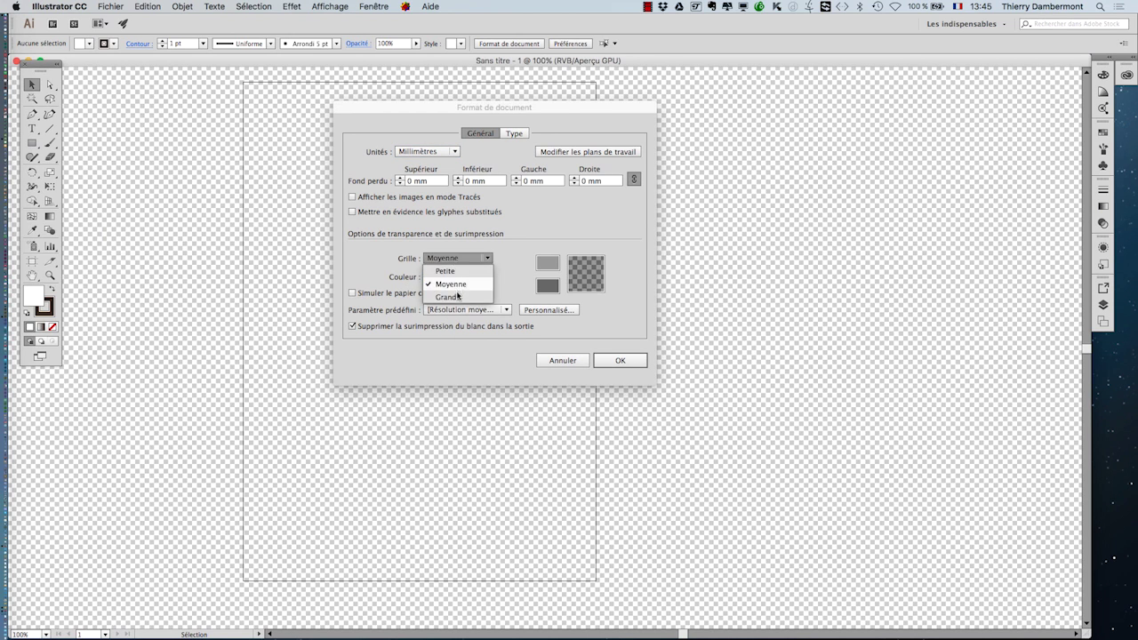
pyautogui.click(458, 296)
pyautogui.click(620, 360)
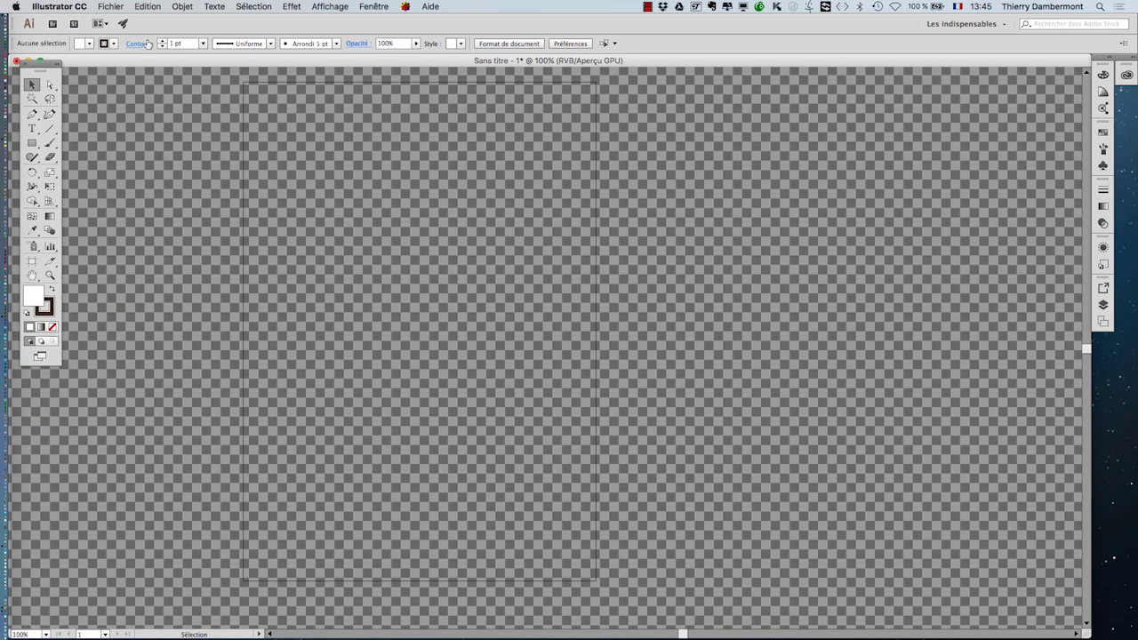
# Create a second A4 portrait RVB document and show its transparency grid.
pyautogui.click(110, 6)
pyautogui.click(122, 26)
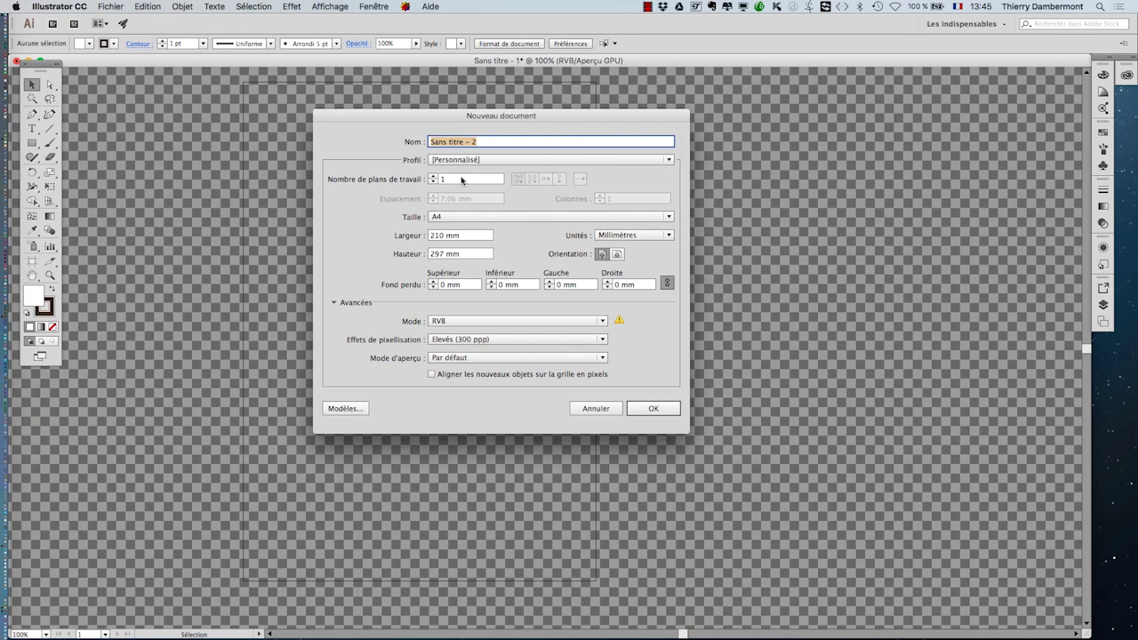
pyautogui.click(656, 409)
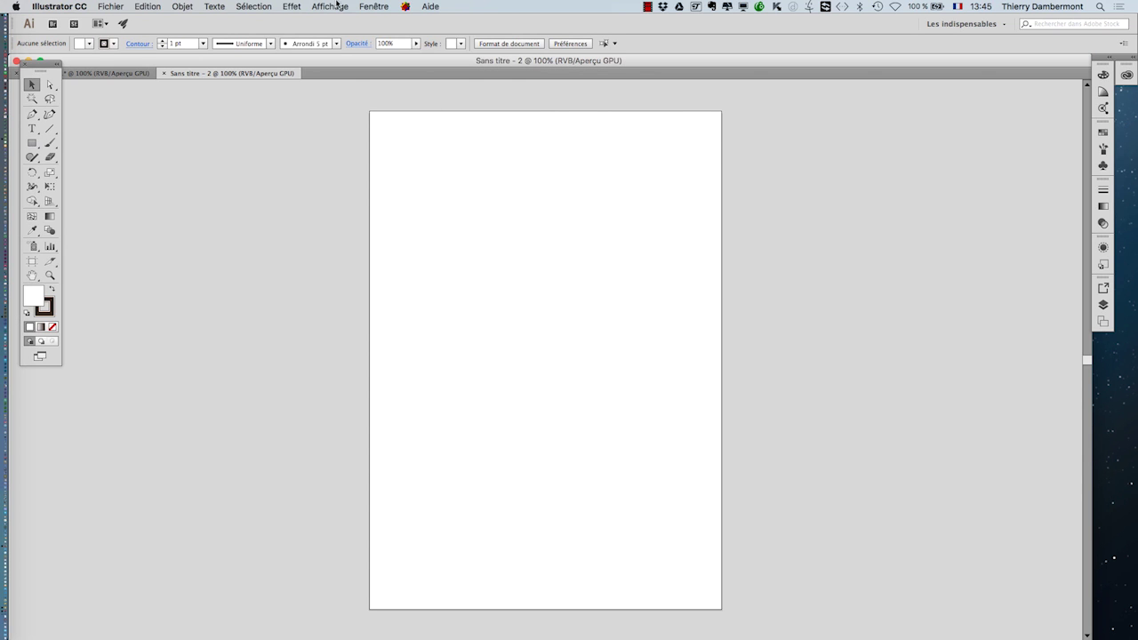
pyautogui.click(331, 6)
pyautogui.click(407, 285)
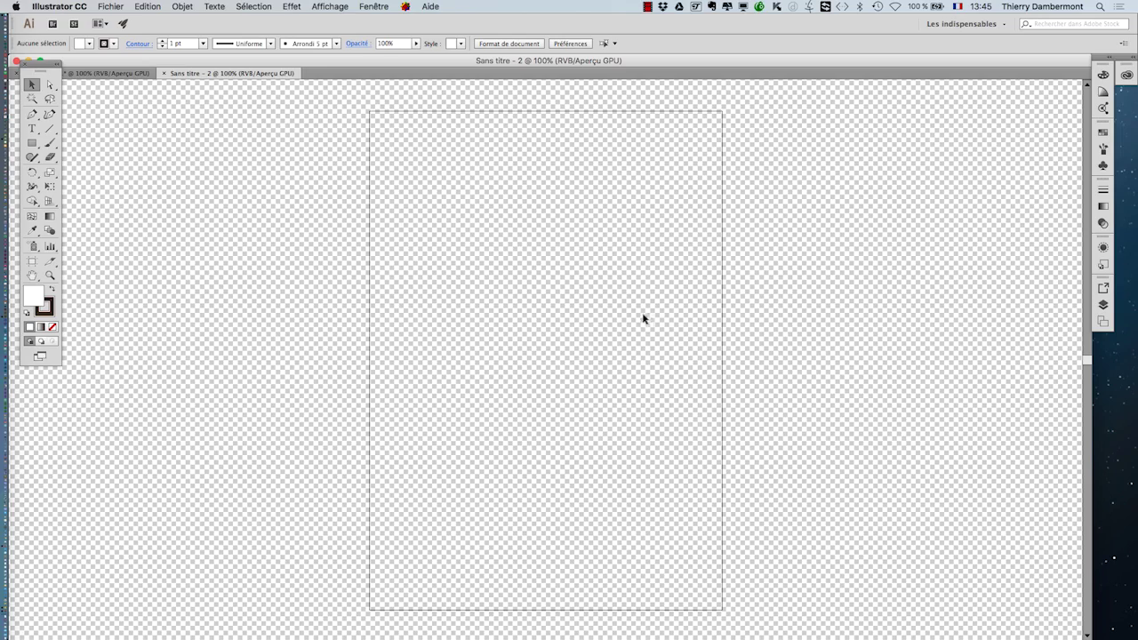
# Compare the transparency grids of the two open documents.
pyautogui.click(93, 74)
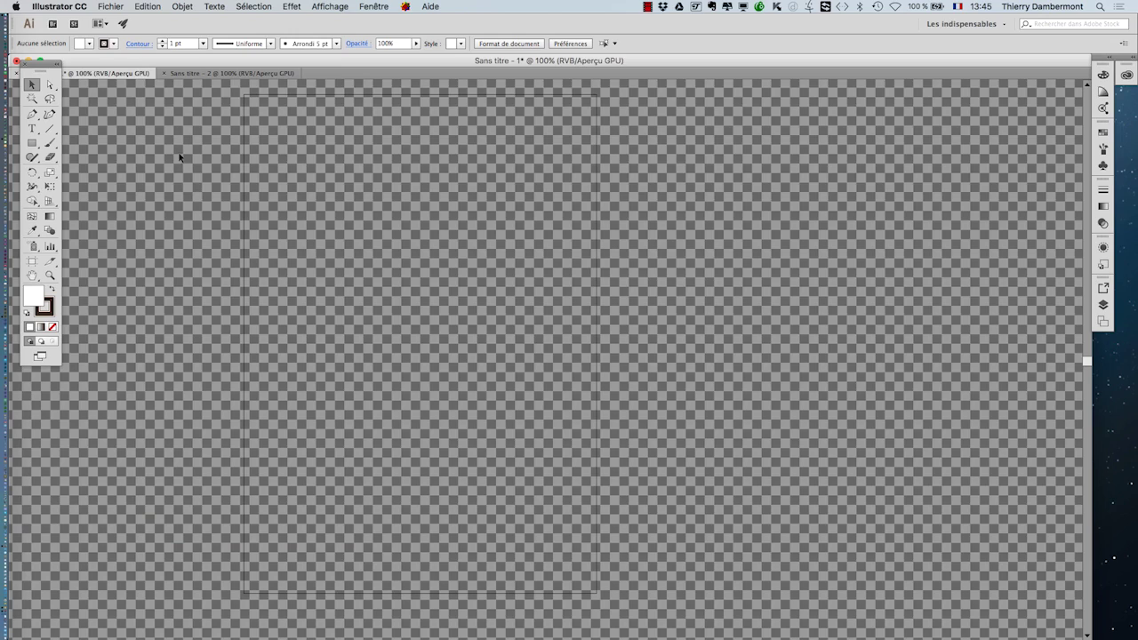
pyautogui.click(186, 72)
pyautogui.click(115, 74)
# Darken the lighter squares of the first document's transparency grid to a custom grey of about 37% brightness.
pyautogui.click(111, 7)
pyautogui.click(142, 259)
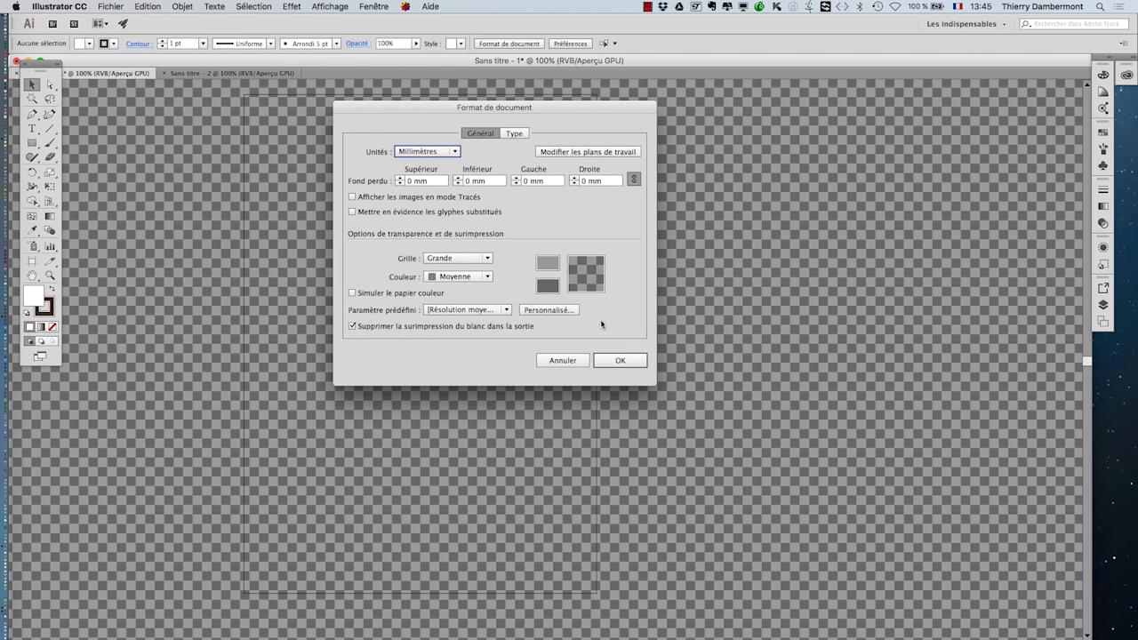
pyautogui.click(552, 286)
pyautogui.moveTo(430, 213); pyautogui.dragTo(413, 212)
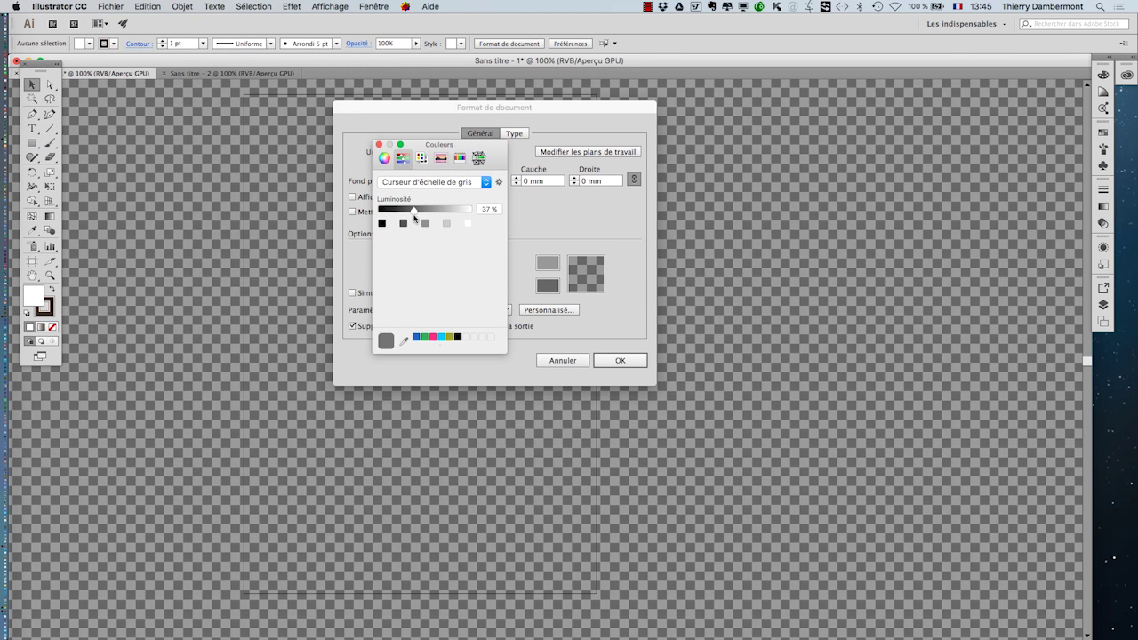
pyautogui.click(377, 144)
pyautogui.click(620, 360)
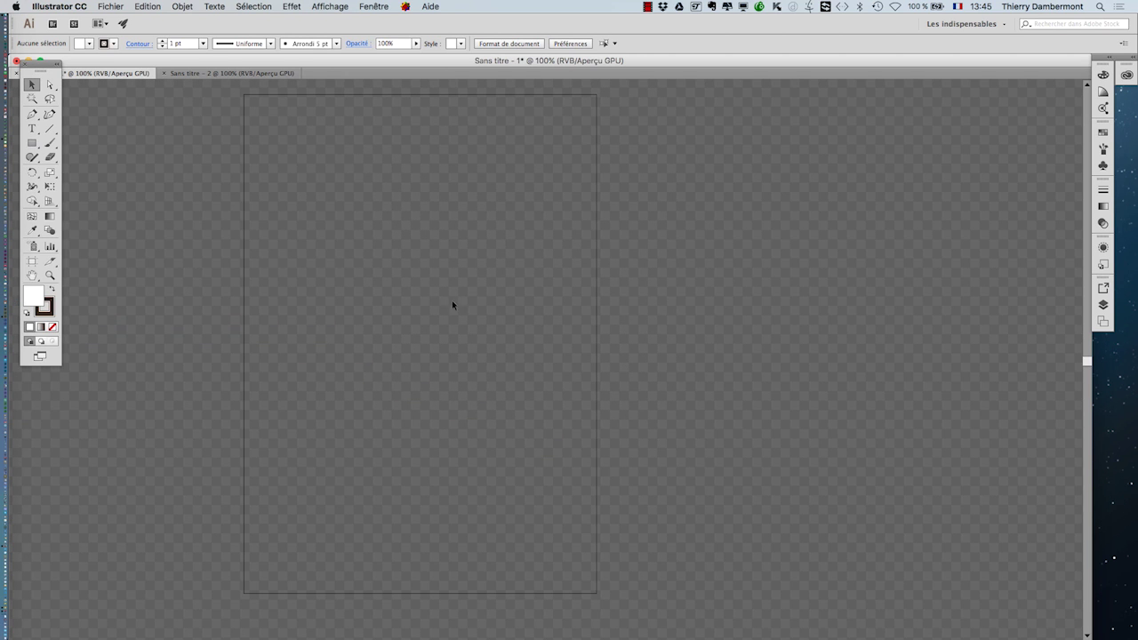
# Move the Tools panel clear of the document tabs and close the second document.
pyautogui.click(218, 73)
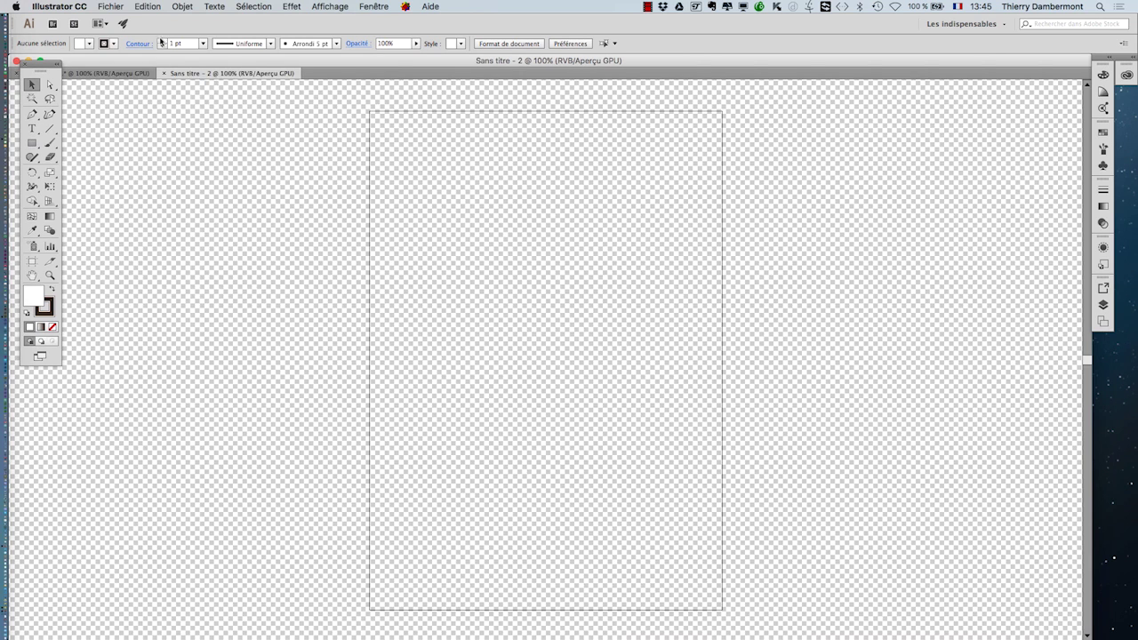
pyautogui.click(109, 6)
pyautogui.click(477, 167)
pyautogui.moveTo(39, 66); pyautogui.dragTo(44, 94)
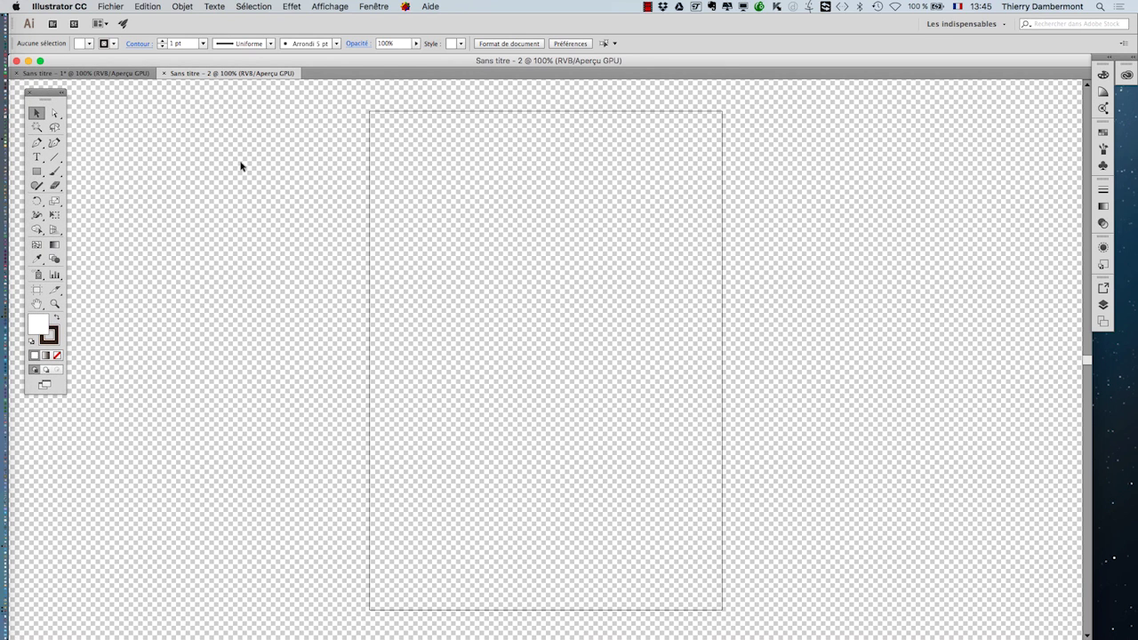
pyautogui.click(164, 73)
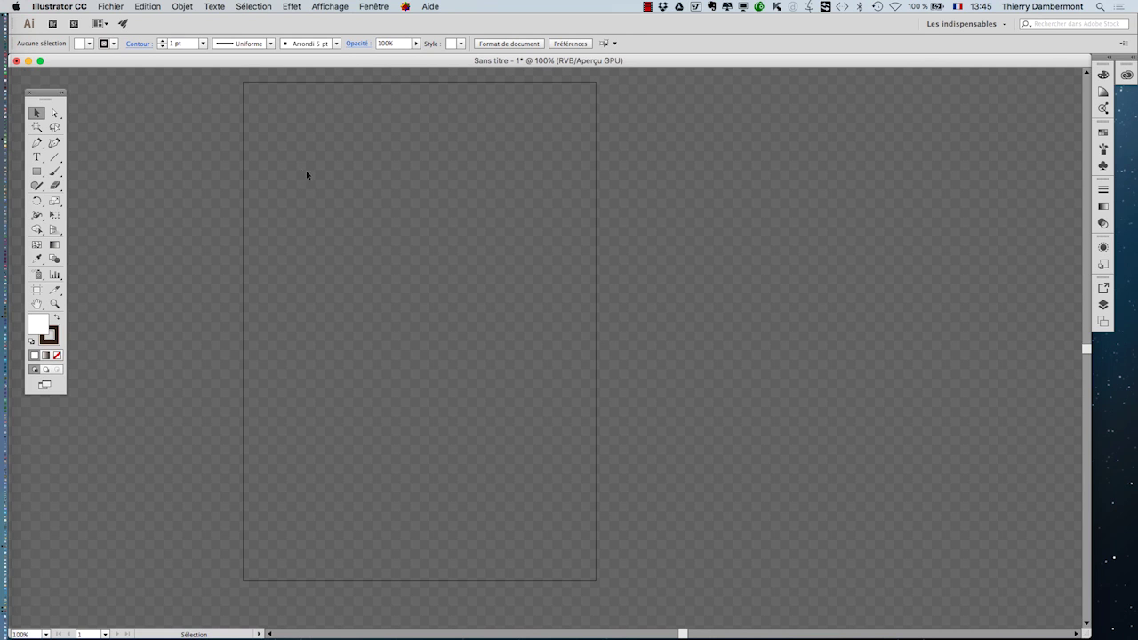
# Review the transparency grid's display command and its size and colour options in the document setup.
pyautogui.click(319, 6)
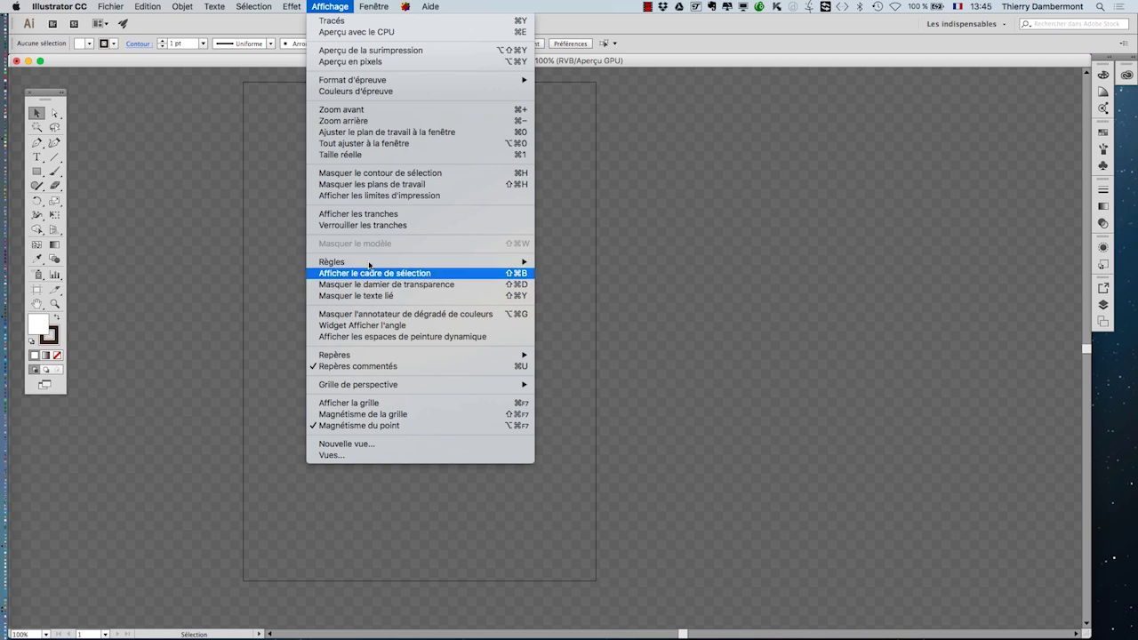
pyautogui.click(113, 6)
pyautogui.click(113, 6)
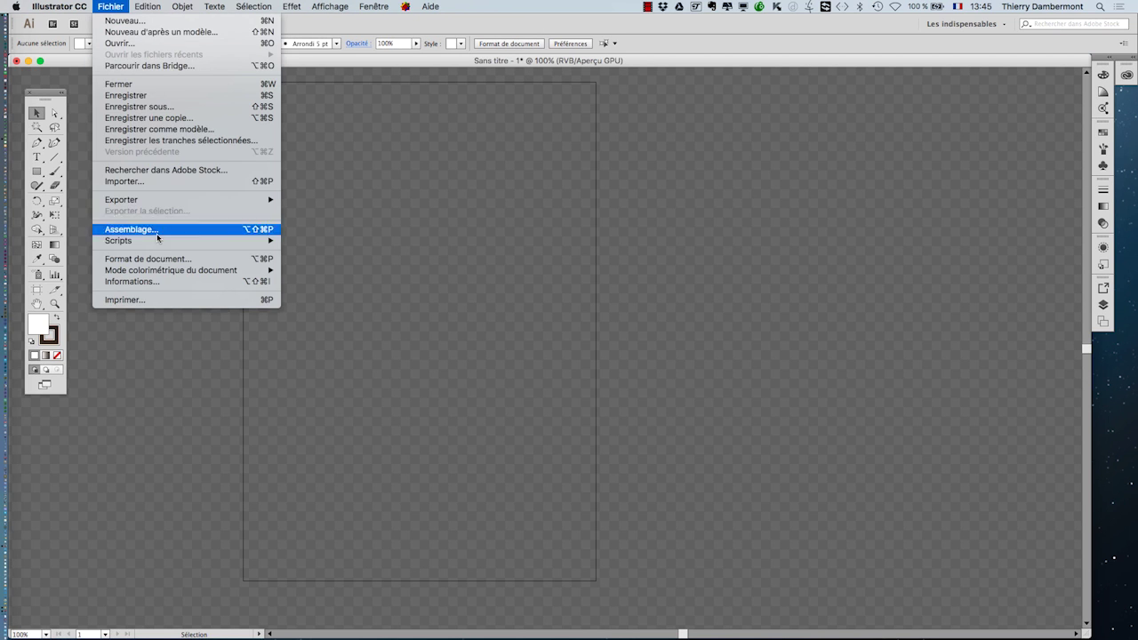
pyautogui.click(238, 259)
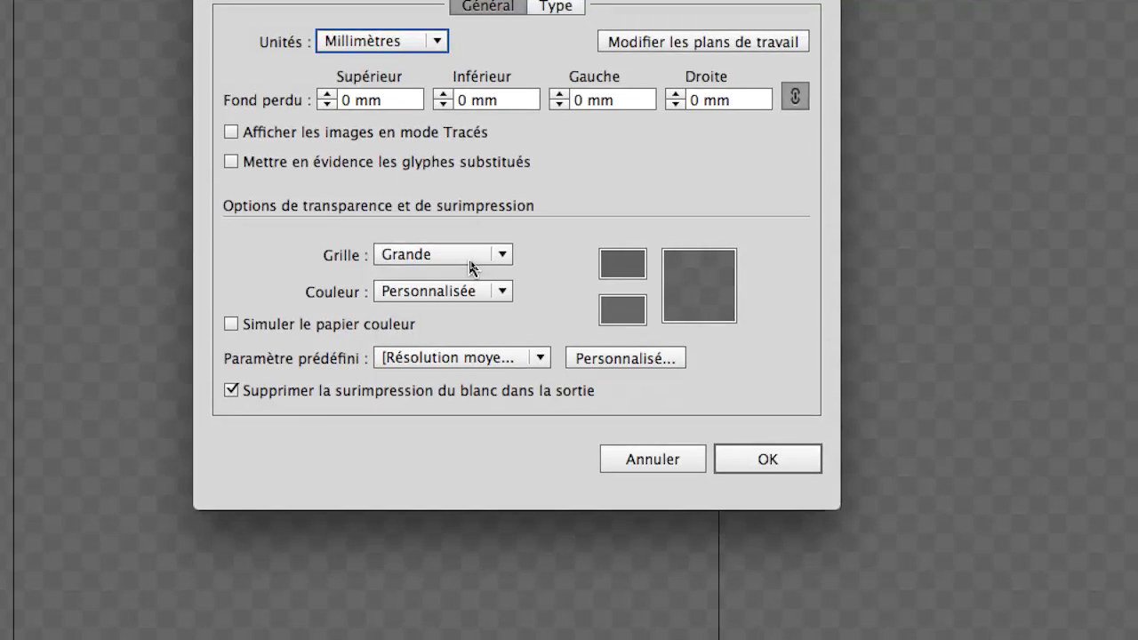
pyautogui.click(471, 259)
pyautogui.click(471, 260)
pyautogui.click(471, 293)
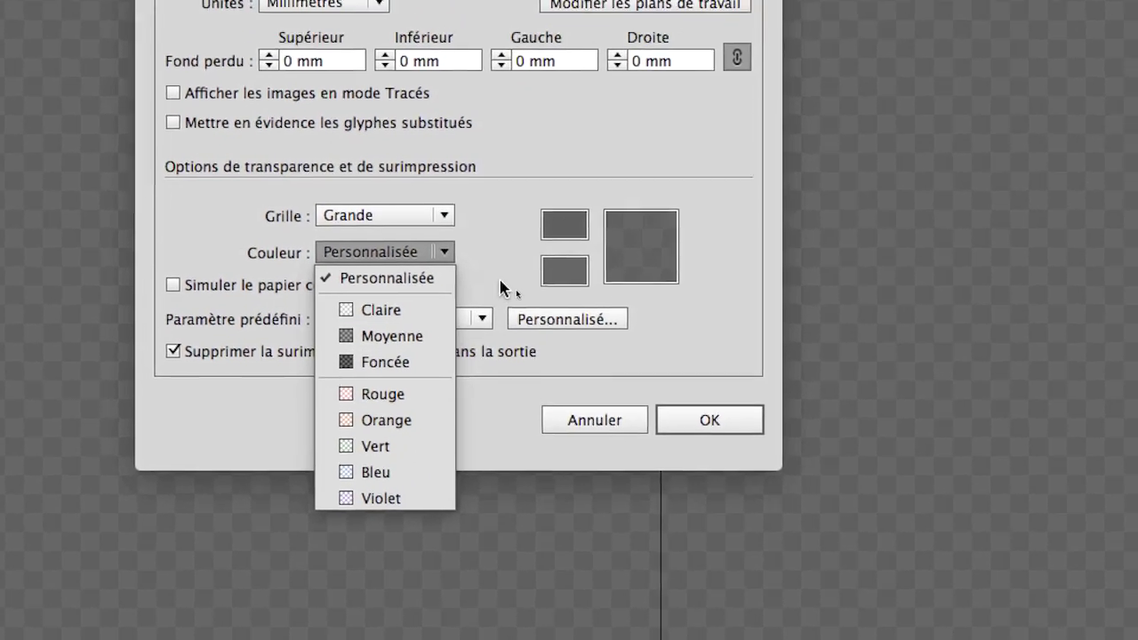
pyautogui.click(551, 229)
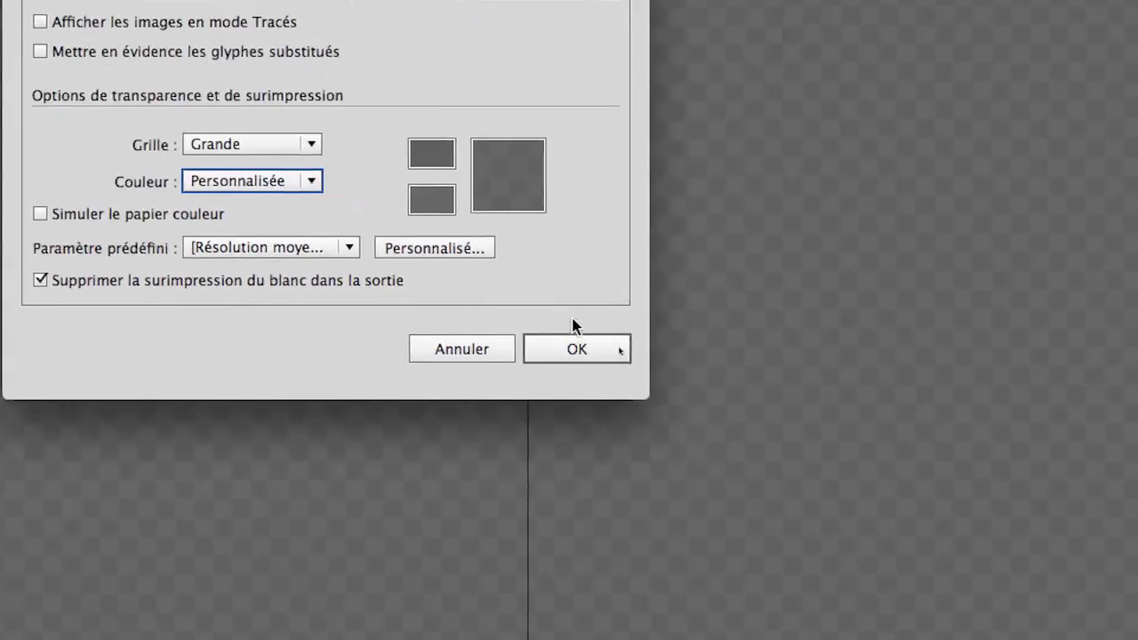
pyautogui.click(626, 444)
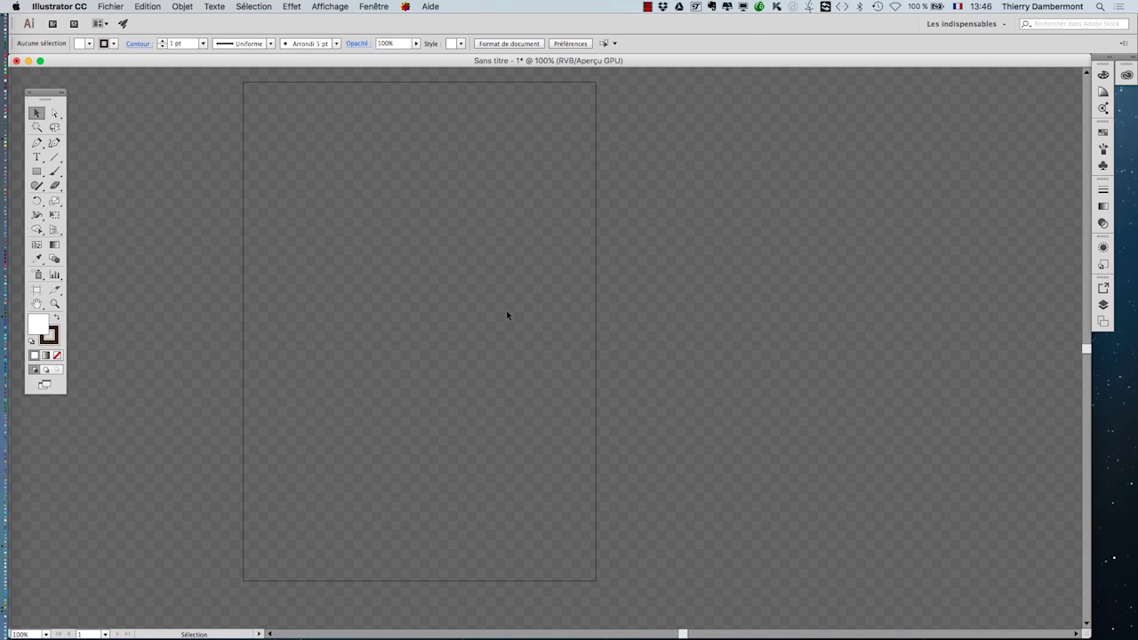
# Try a custom RGB red of 179, 95, 95 (B35F5F) for the transparency grid's first colour.
pyautogui.click(110, 7)
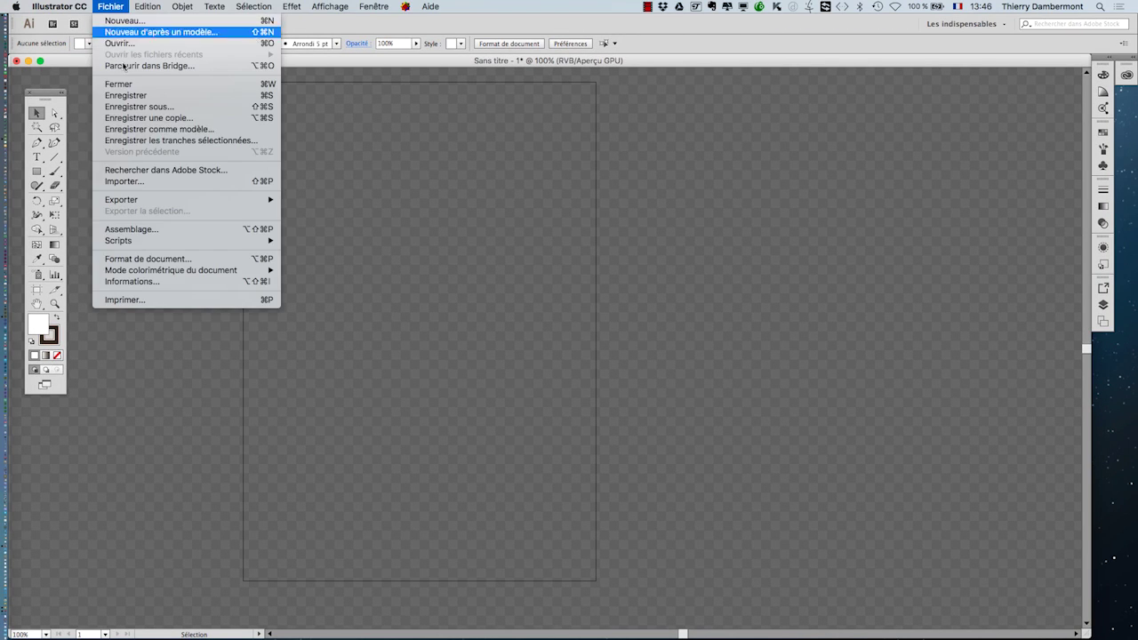
pyautogui.click(133, 258)
pyautogui.click(547, 264)
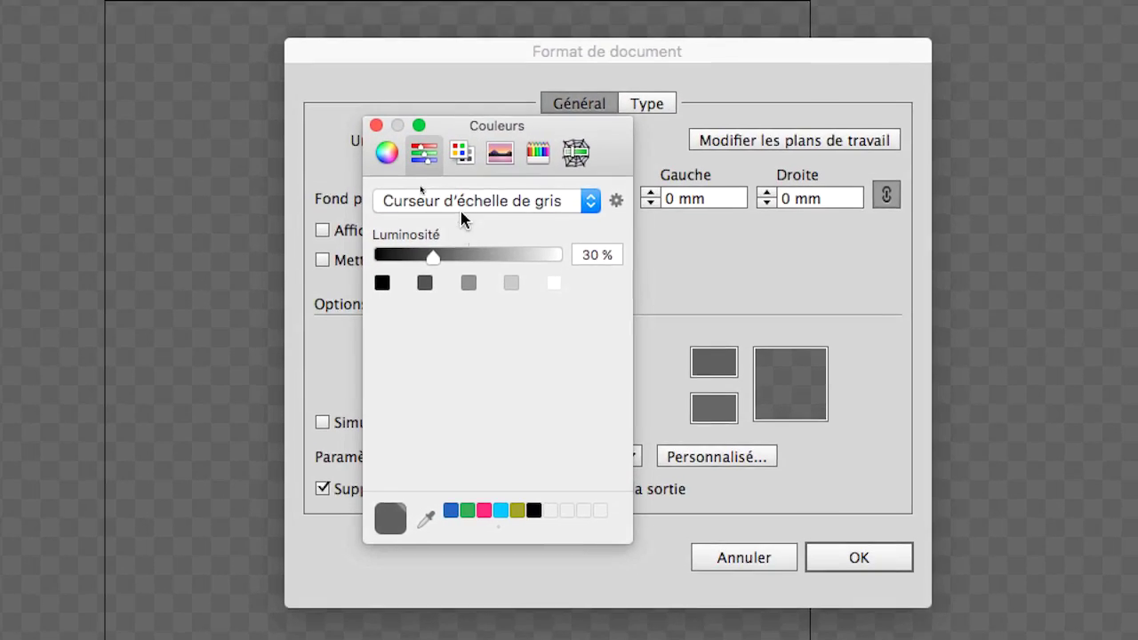
pyautogui.click(459, 210)
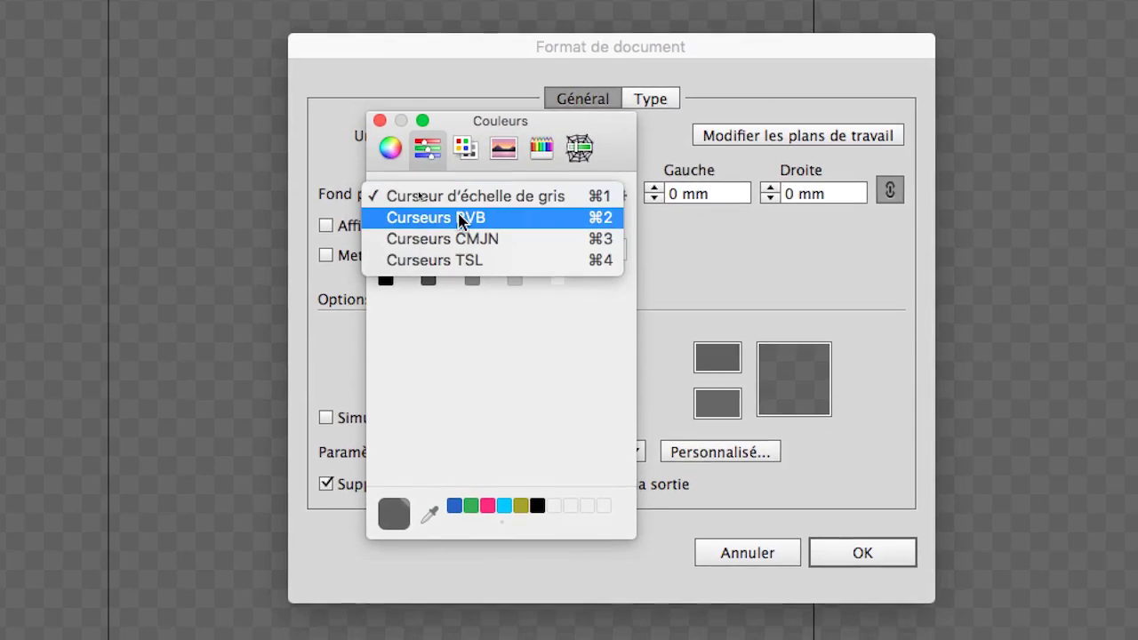
pyautogui.click(459, 221)
pyautogui.click(500, 250)
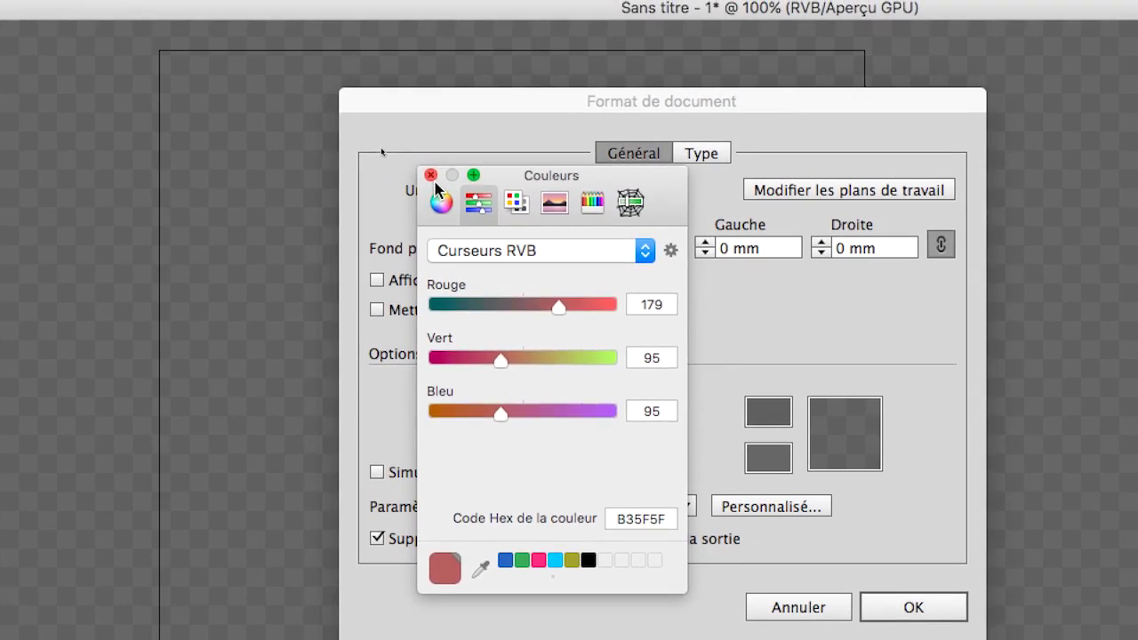
pyautogui.click(352, 92)
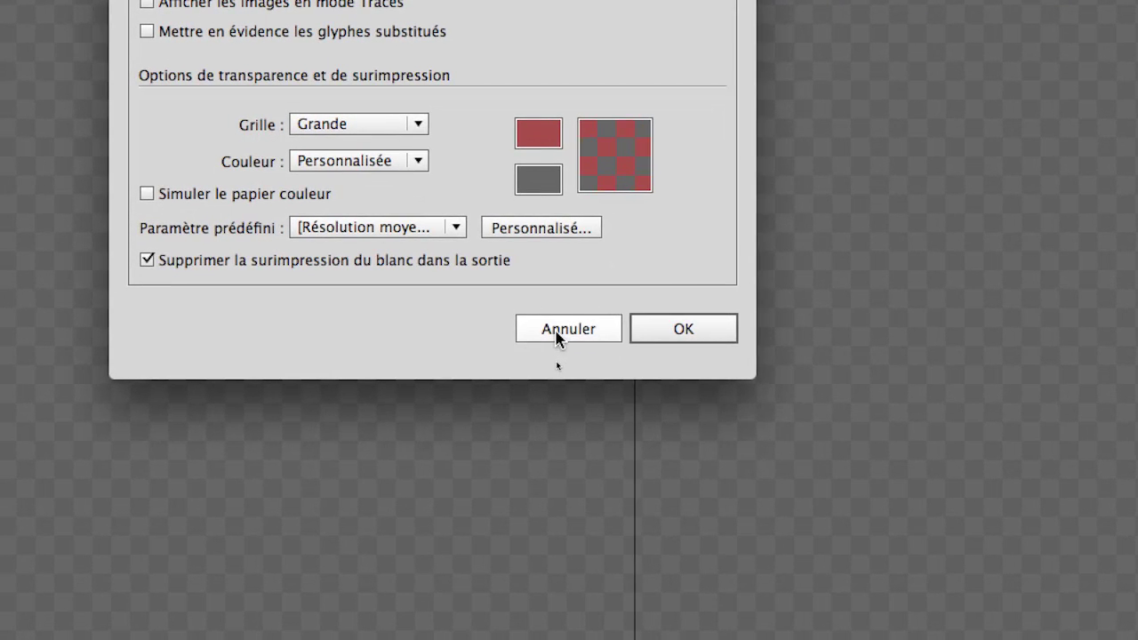
pyautogui.click(560, 336)
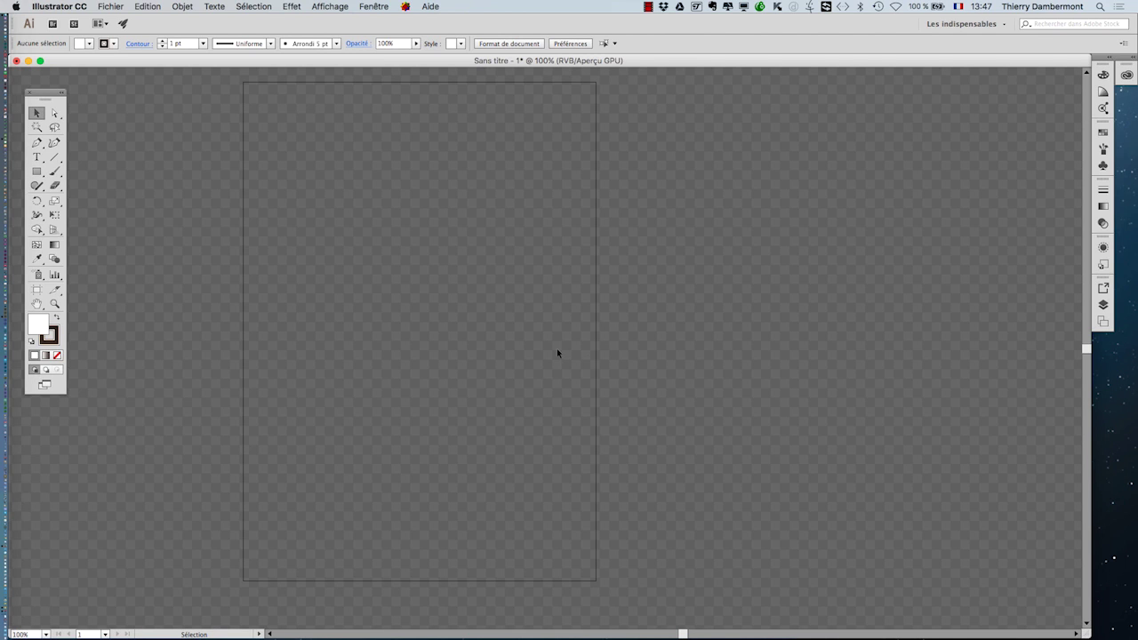
# Minimise the document window and restore it to its place just below the control bar.
pyautogui.doubleClick(851, 59)
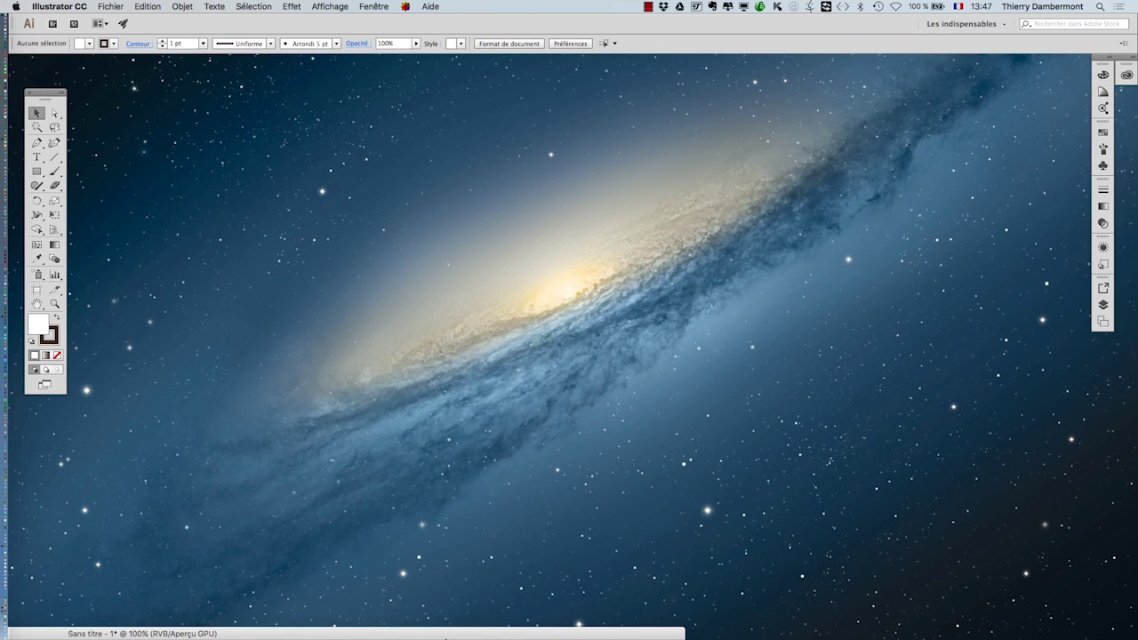
pyautogui.doubleClick(445, 638)
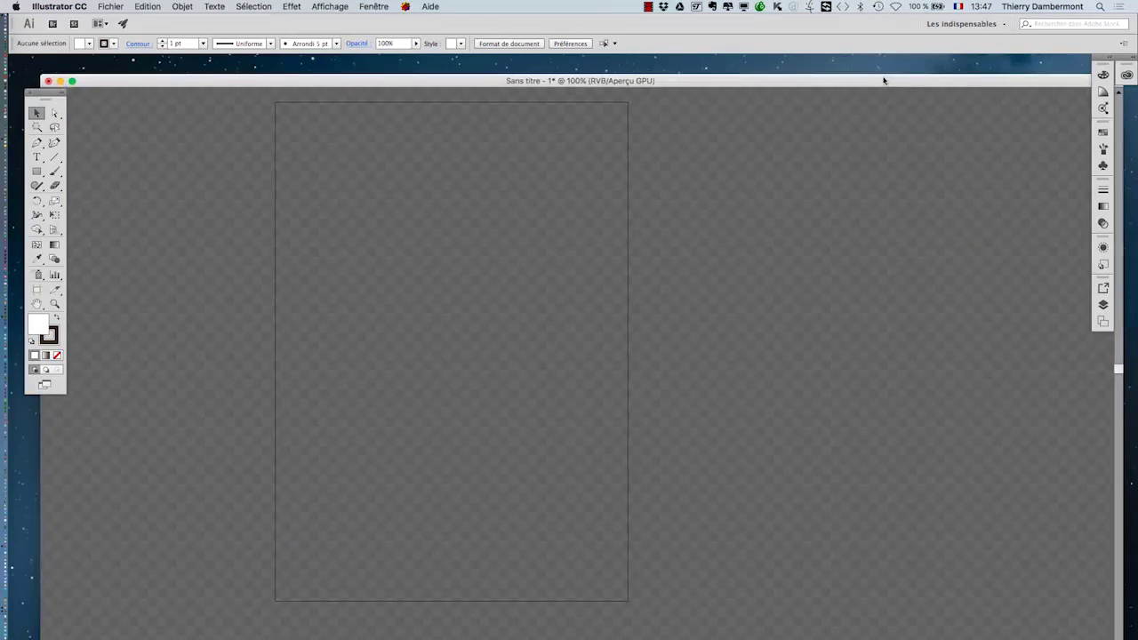
pyautogui.moveTo(875, 63); pyautogui.dragTo(850, 62)
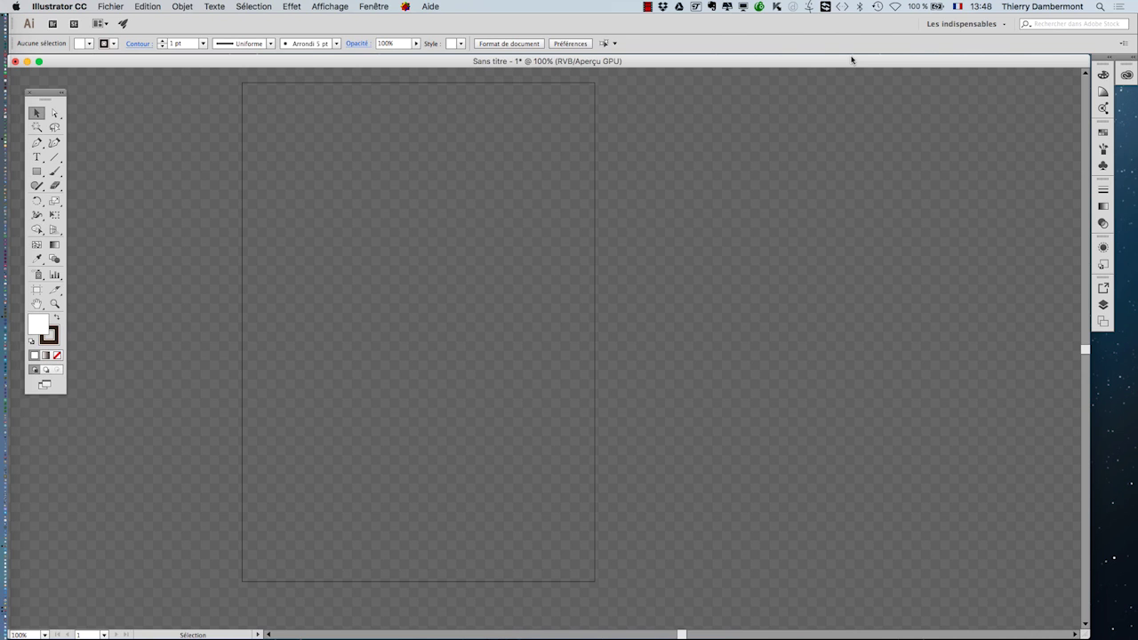
# Display the Nuancier swatches, detach them from their docked group as a floating panel and enlarge it.
pyautogui.click(374, 7)
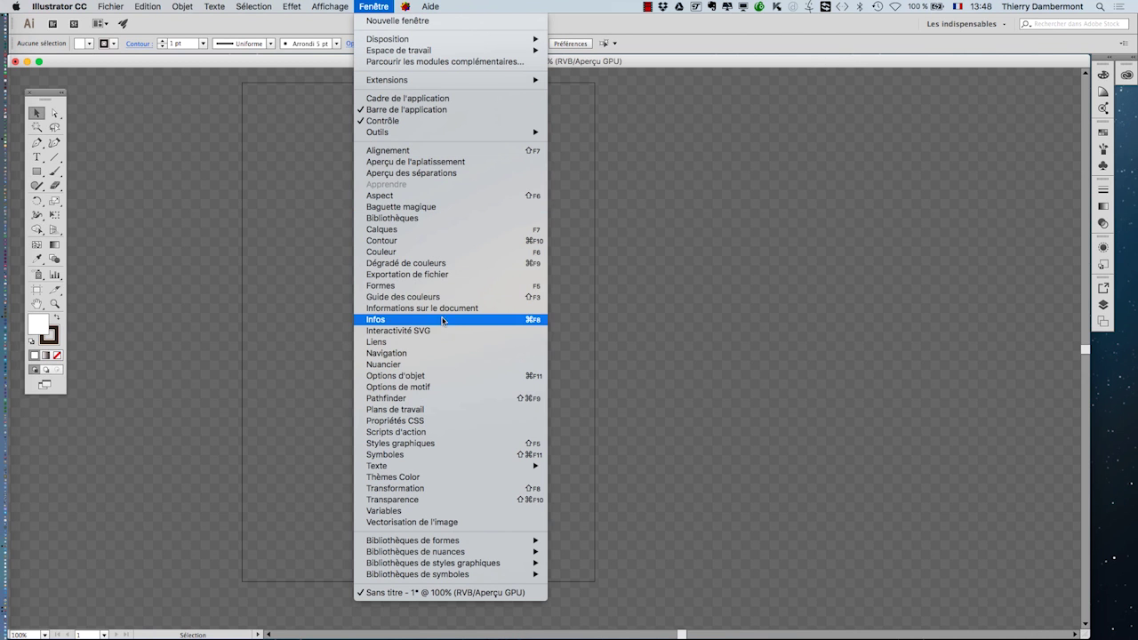
pyautogui.click(448, 366)
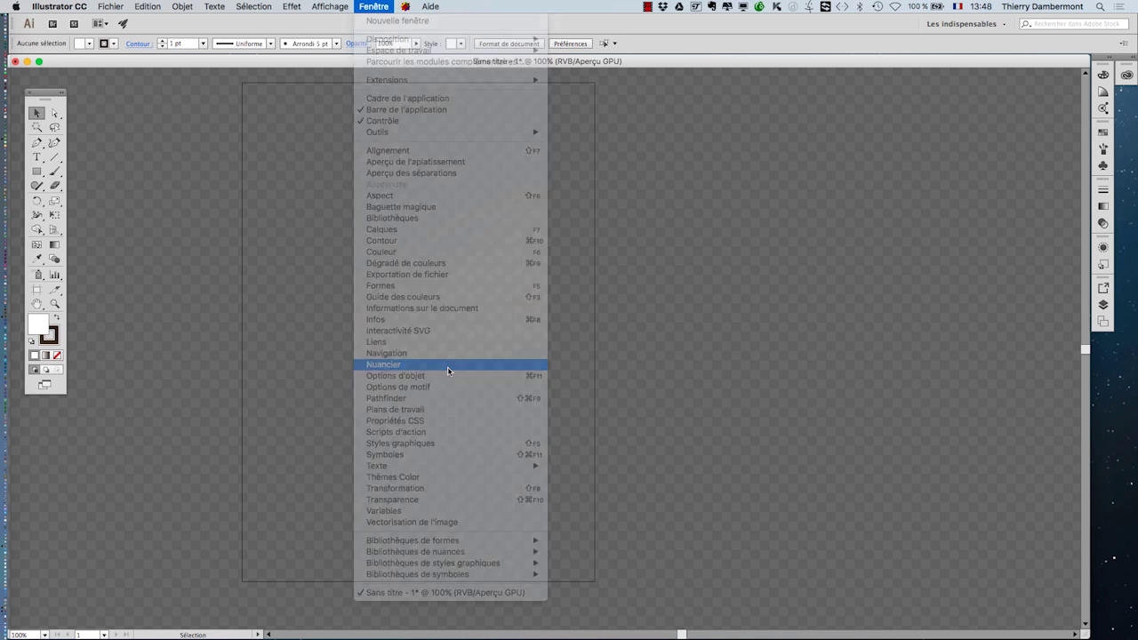
pyautogui.moveTo(976, 125); pyautogui.dragTo(684, 174)
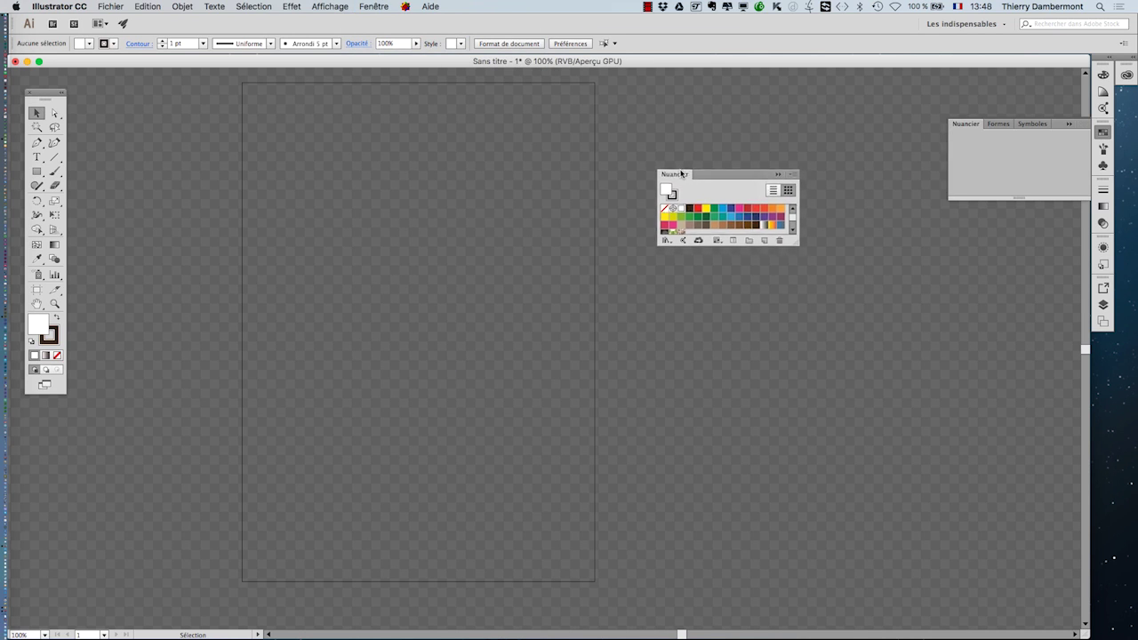
pyautogui.moveTo(796, 251); pyautogui.dragTo(806, 488)
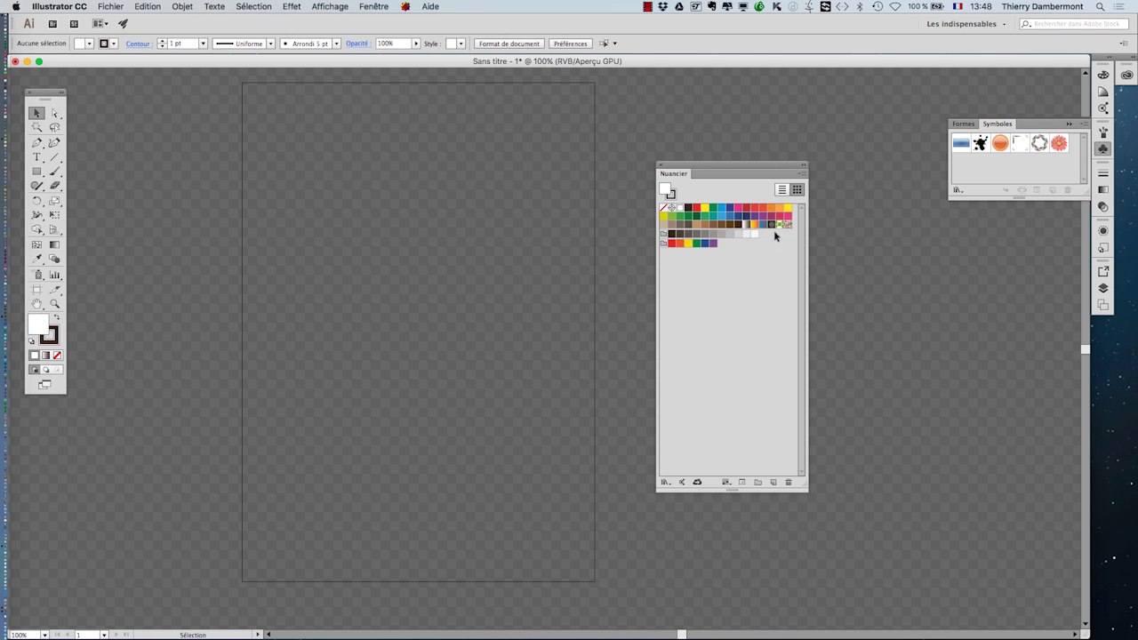
# Shorten the floating Nuancier panel and reposition it beside the artboard.
pyautogui.click(803, 175)
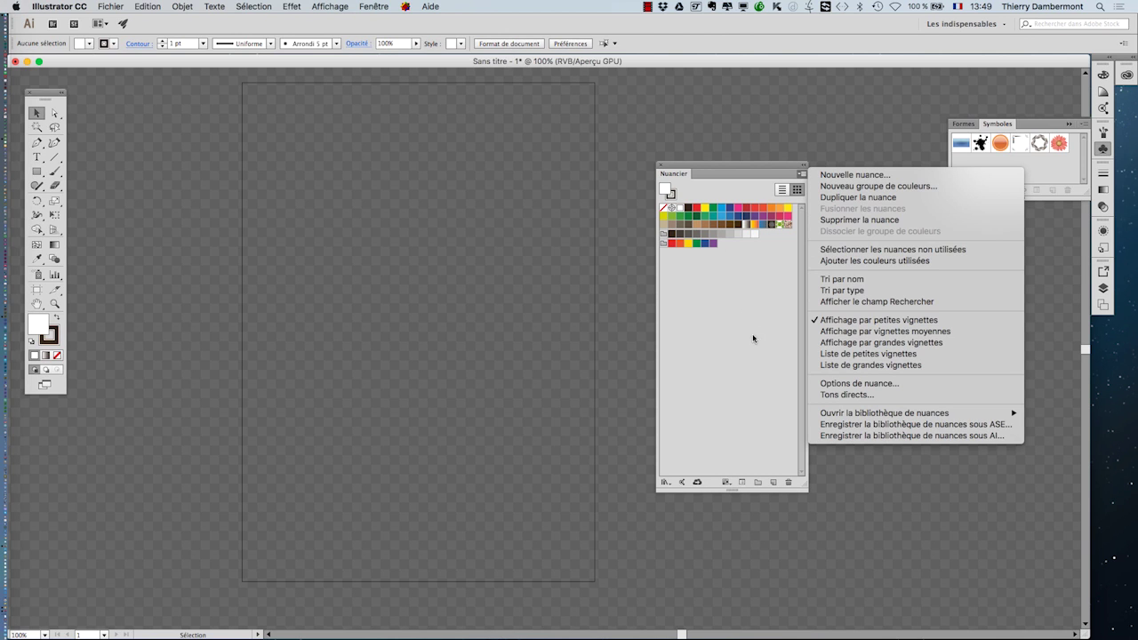
pyautogui.click(716, 368)
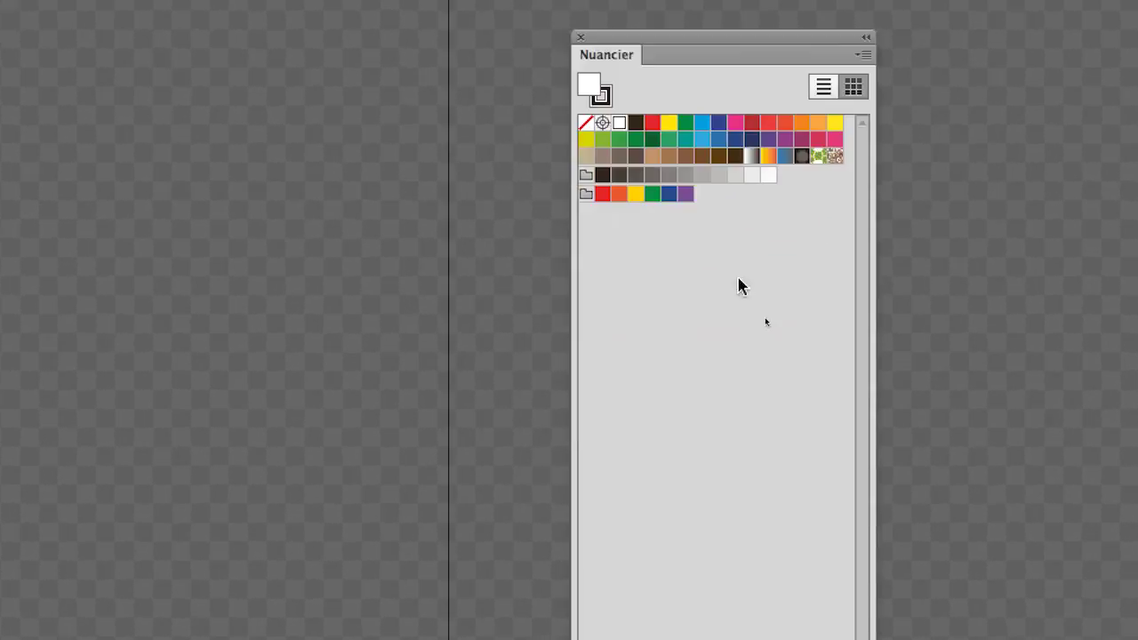
pyautogui.moveTo(782, 414); pyautogui.dragTo(782, 306)
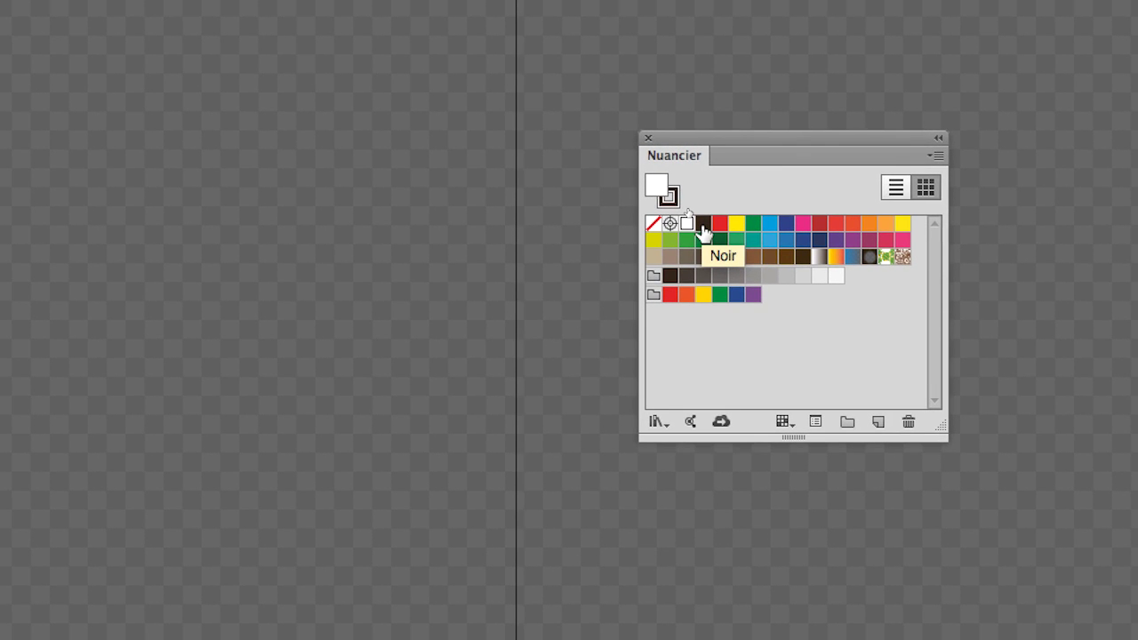
pyautogui.moveTo(670, 138); pyautogui.dragTo(641, 142)
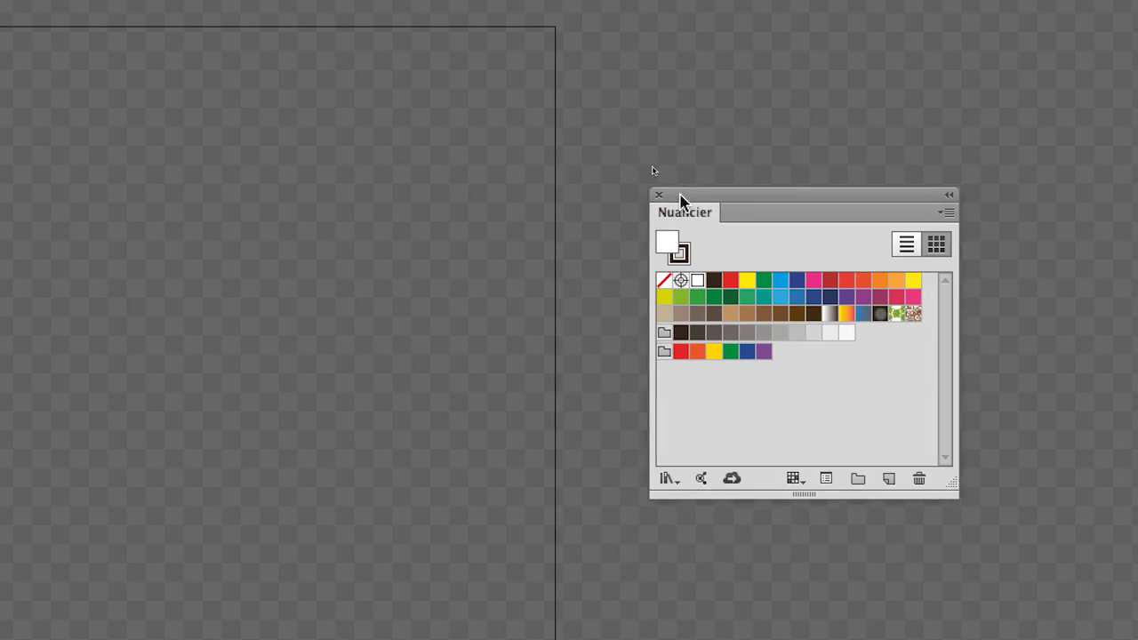
pyautogui.moveTo(680, 194); pyautogui.dragTo(655, 165)
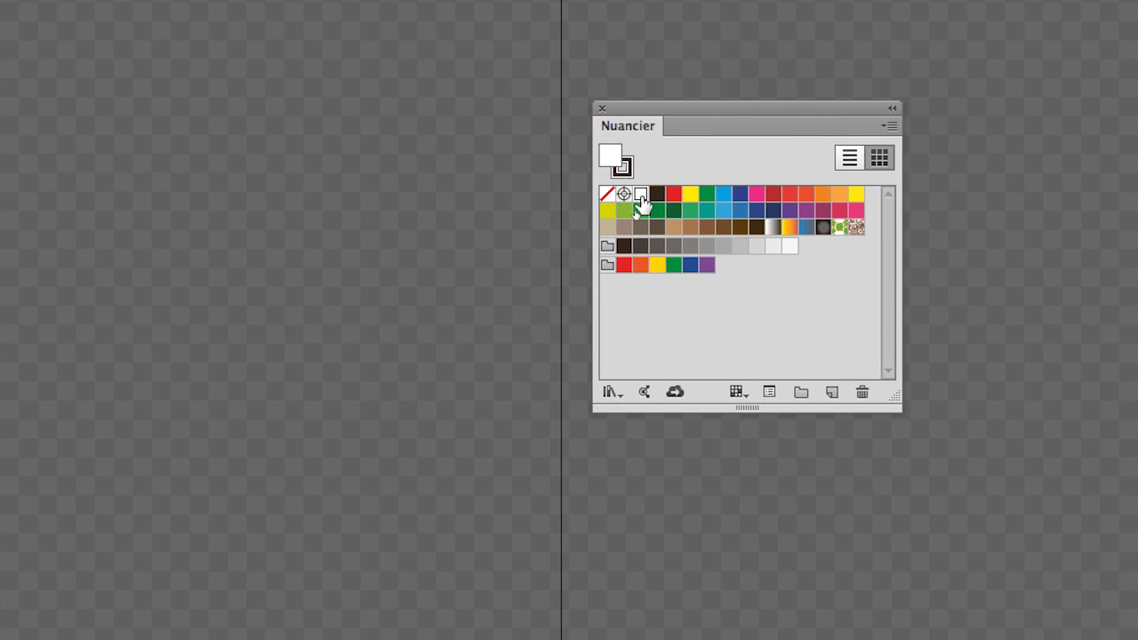
# Select all unused swatches in the Nuancier and delete them.
pyautogui.keyDown('shift'); pyautogui.click(719, 206); pyautogui.keyUp('shift')
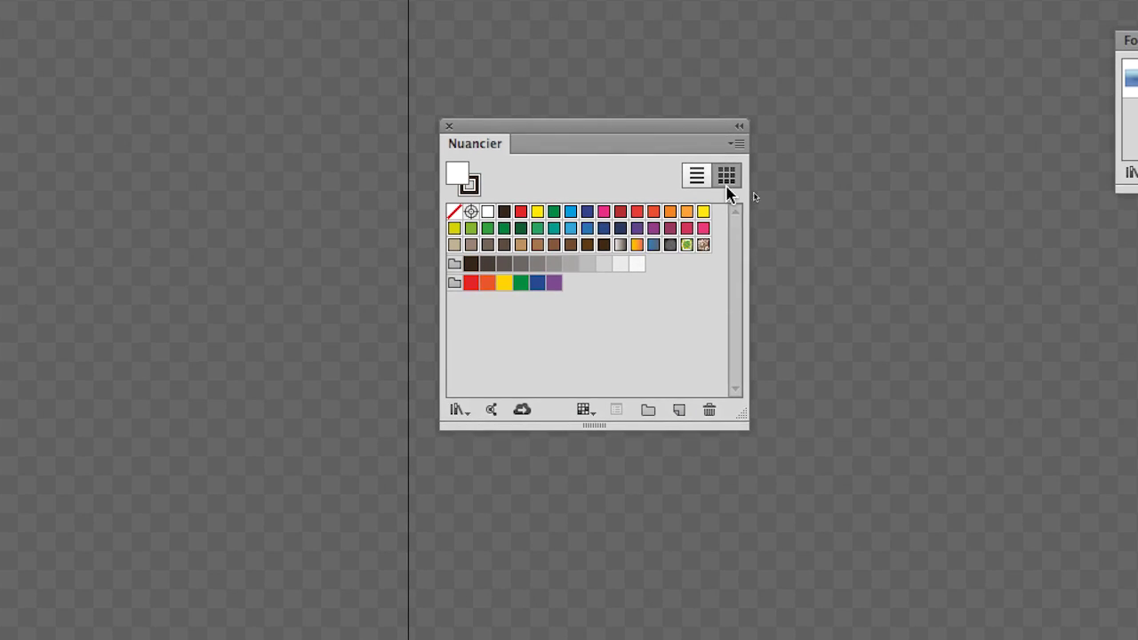
pyautogui.click(752, 103)
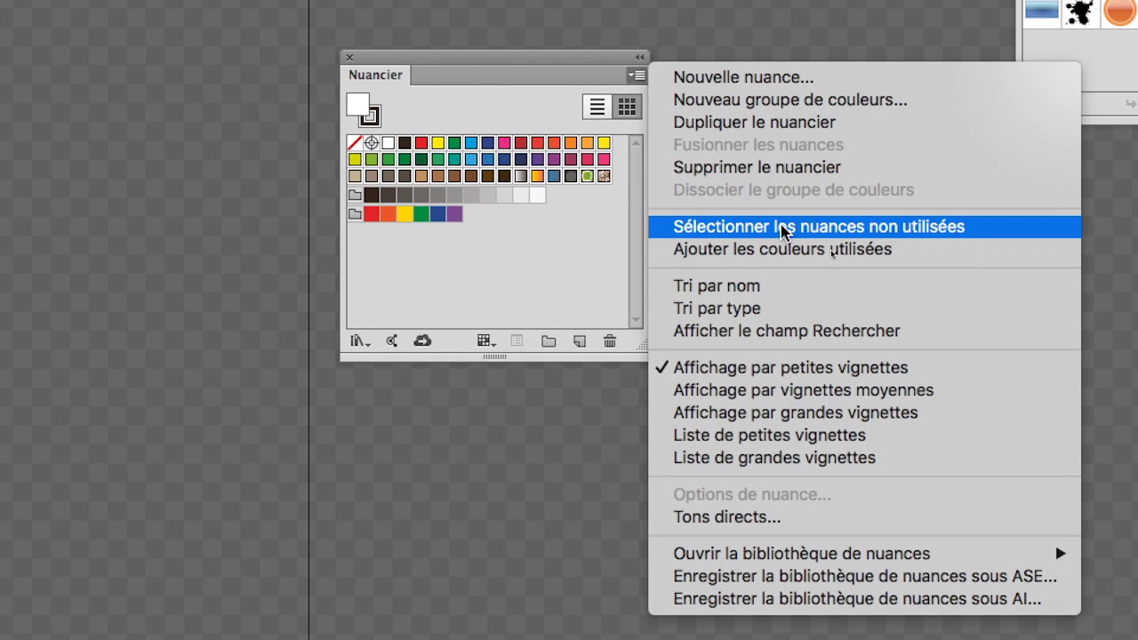
pyautogui.click(782, 228)
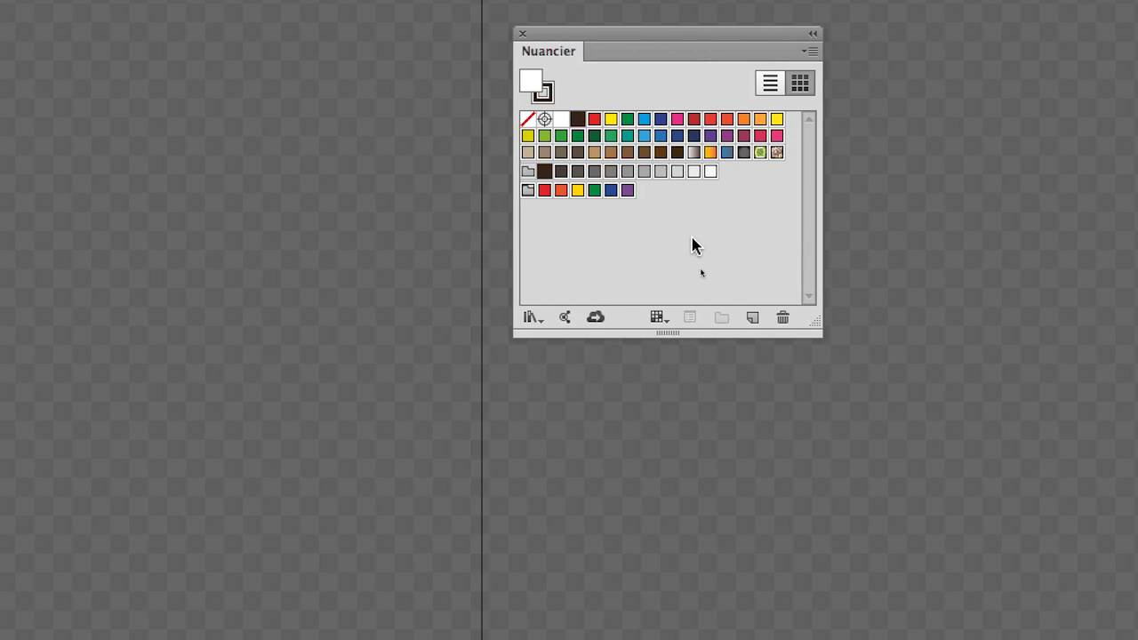
pyautogui.click(724, 271)
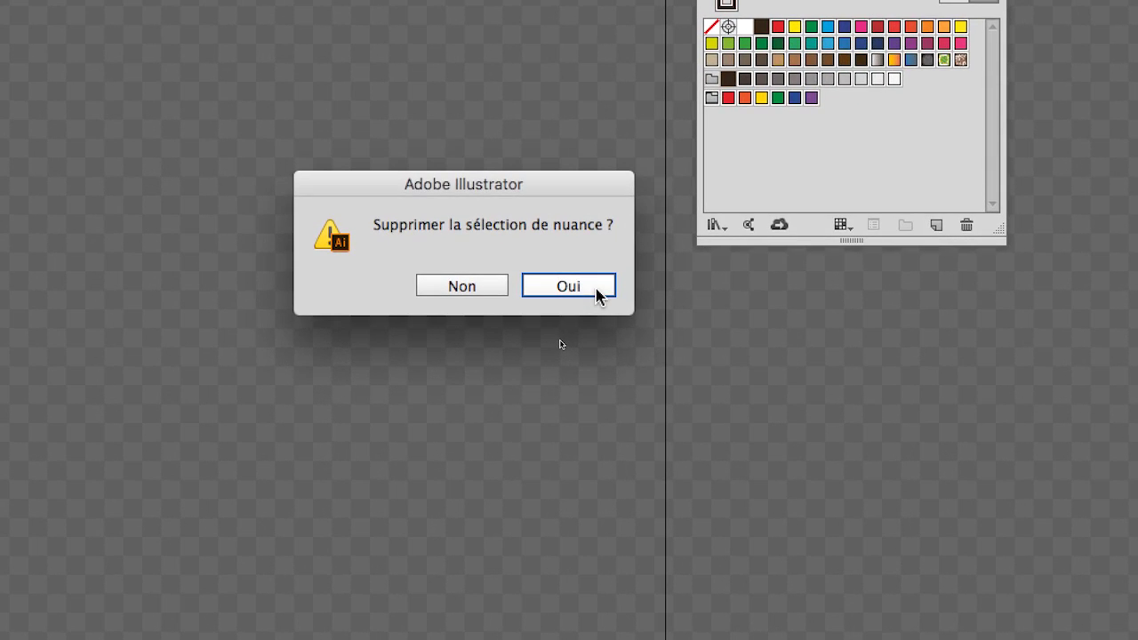
pyautogui.click(595, 294)
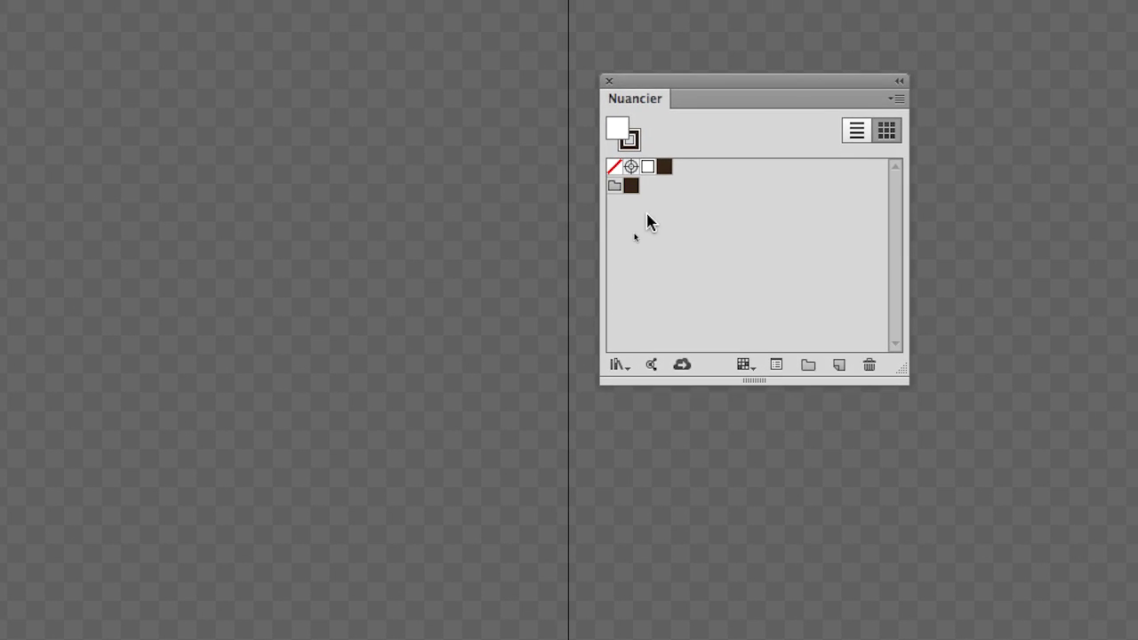
# Delete the remaining colour group together with its dark swatch.
pyautogui.click(614, 186)
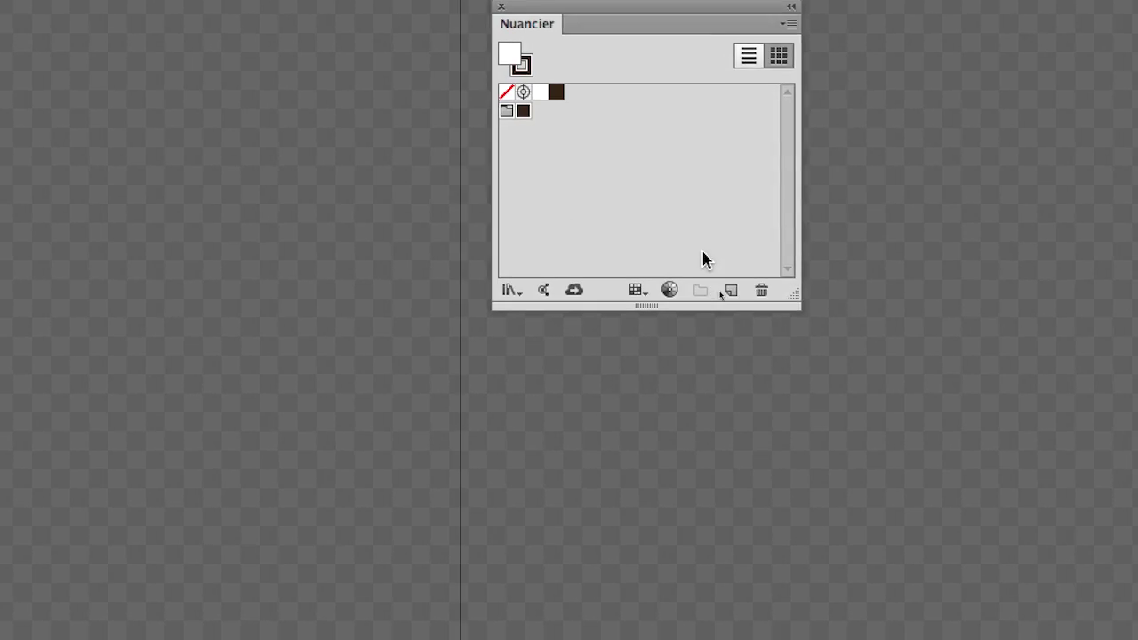
pyautogui.click(761, 291)
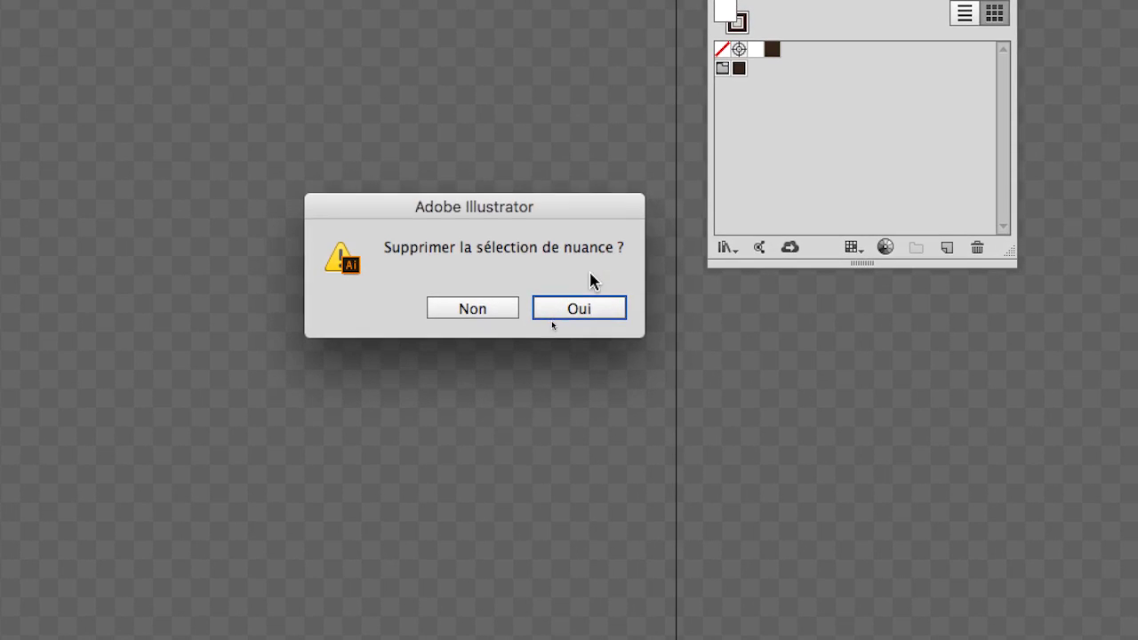
pyautogui.click(588, 304)
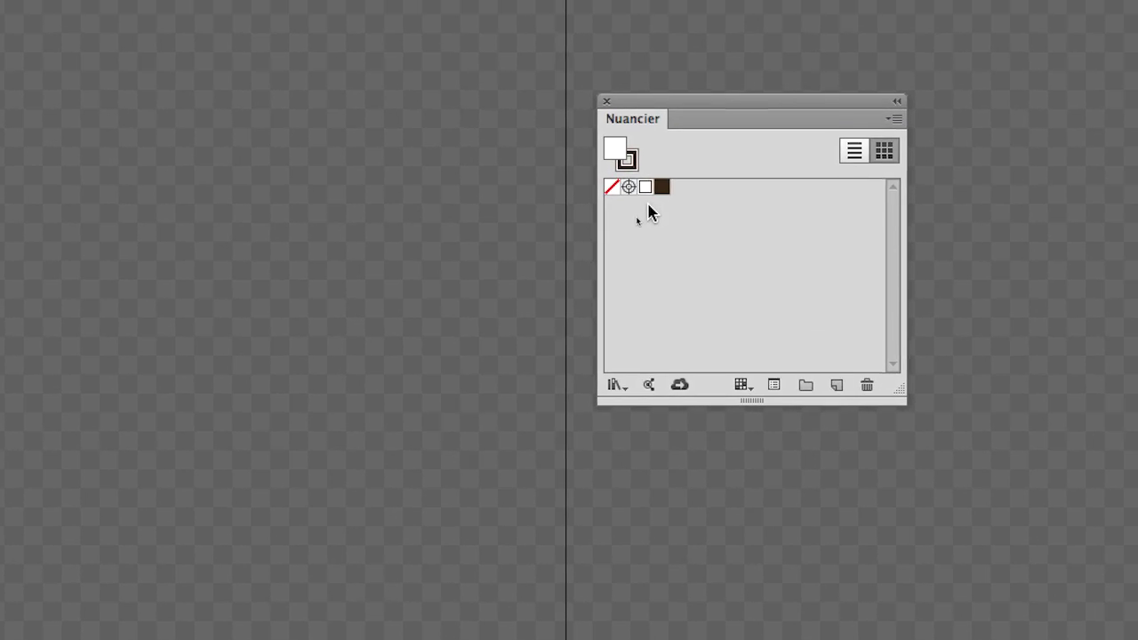
# Delete the black and white swatches from the Nuancier, keeping only the None and registration swatches.
pyautogui.click(661, 187)
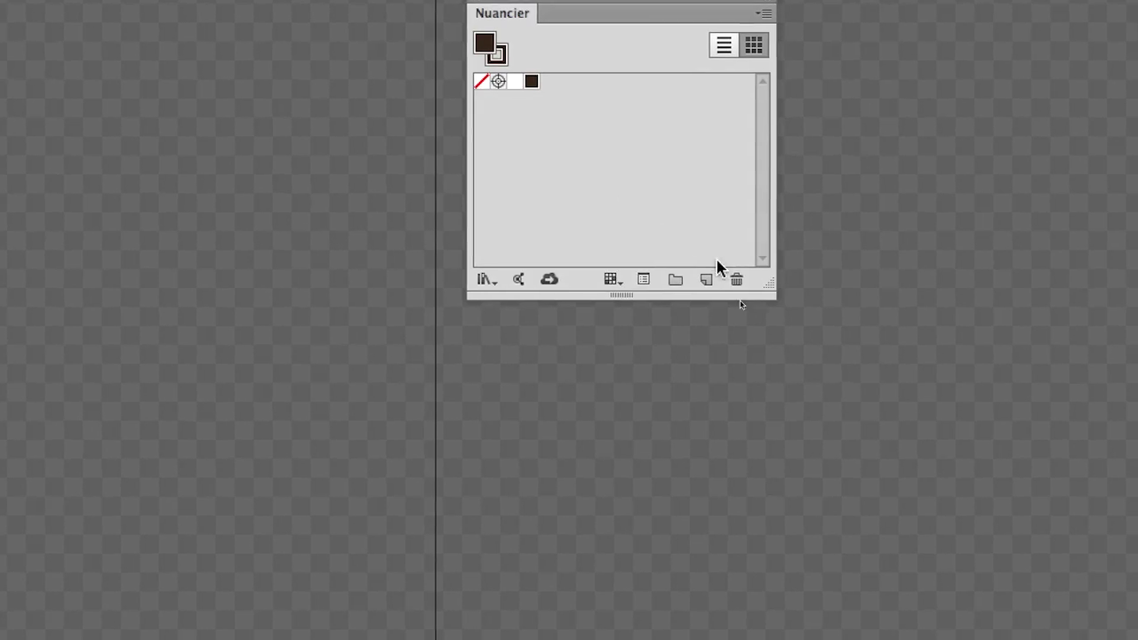
pyautogui.click(736, 280)
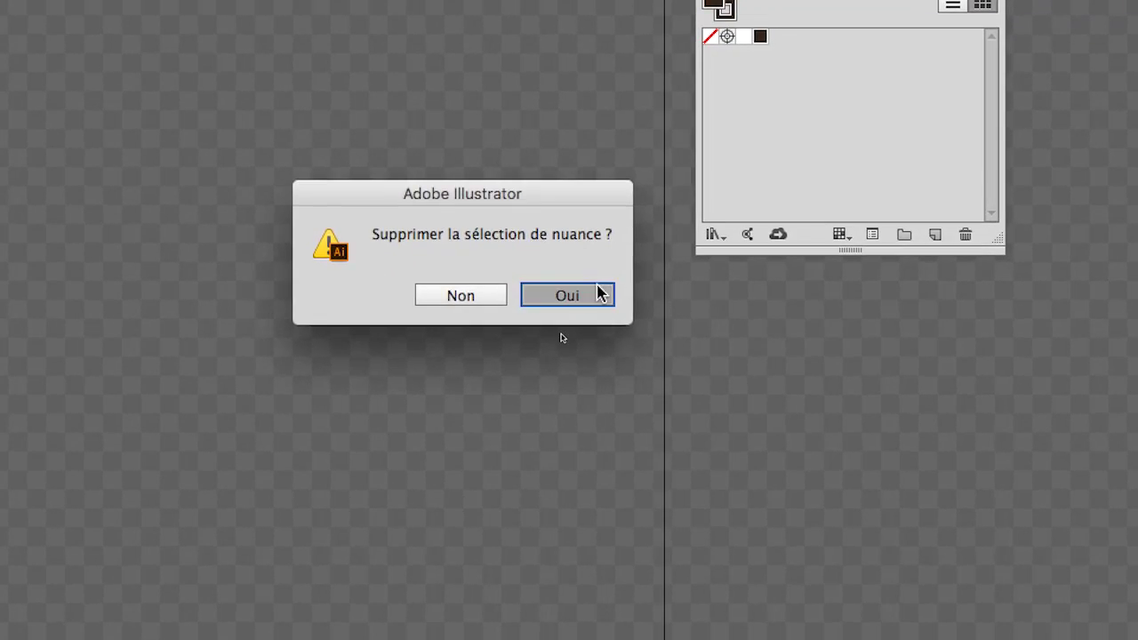
pyautogui.click(597, 294)
pyautogui.click(743, 35)
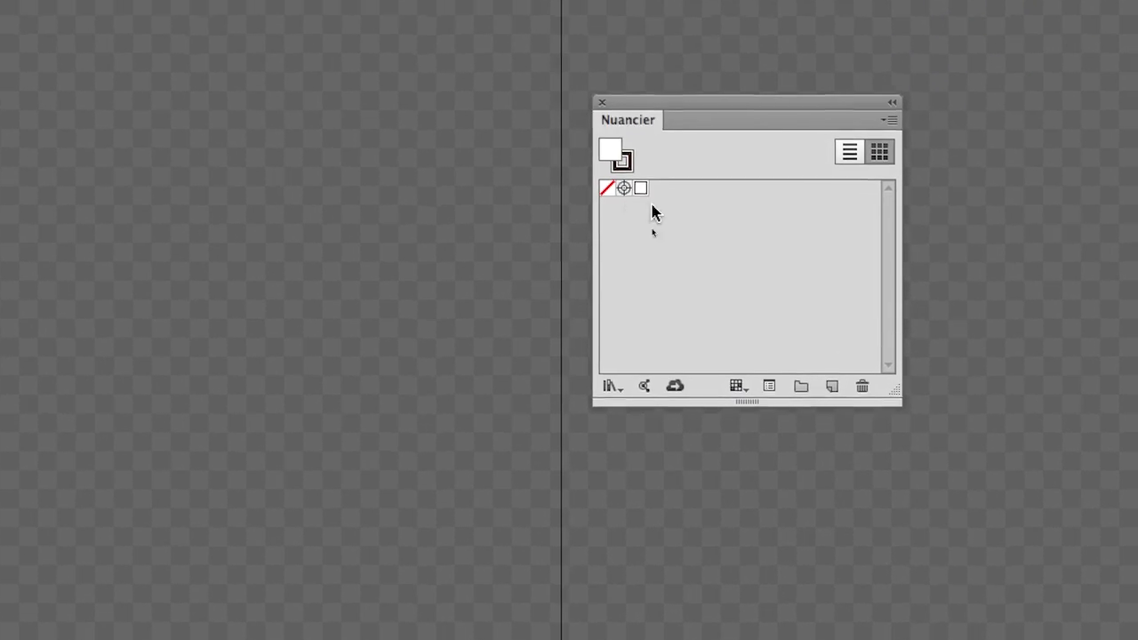
pyautogui.click(862, 386)
pyautogui.click(511, 445)
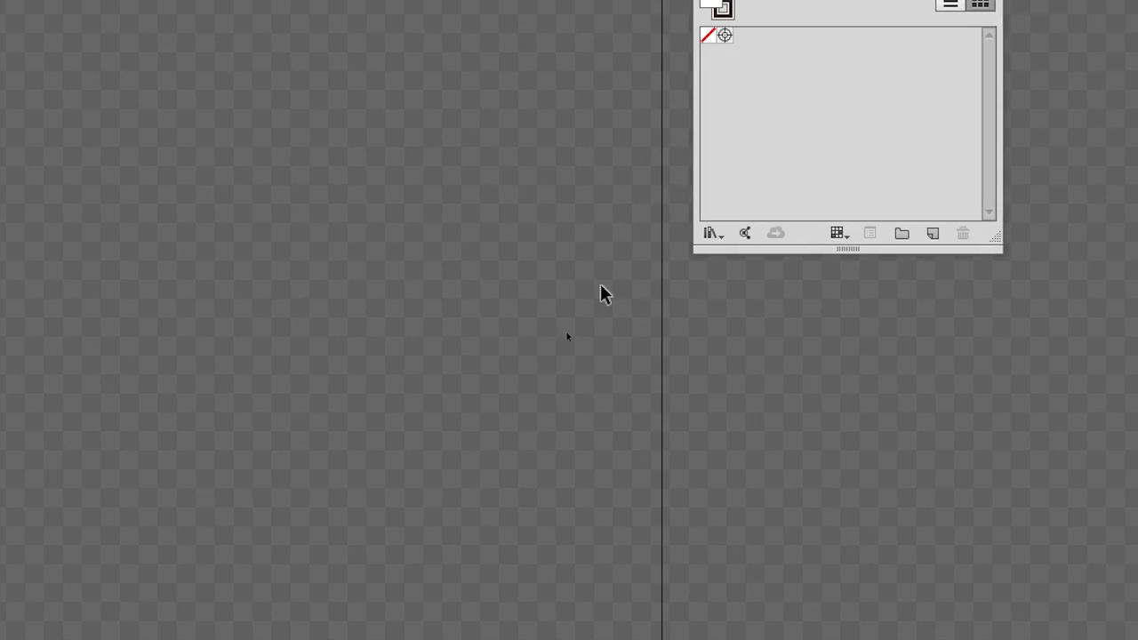
# Set the fill to the registration swatch and arrange the Tools and Nuancier panels closer together over the artboard.
pyautogui.click(724, 35)
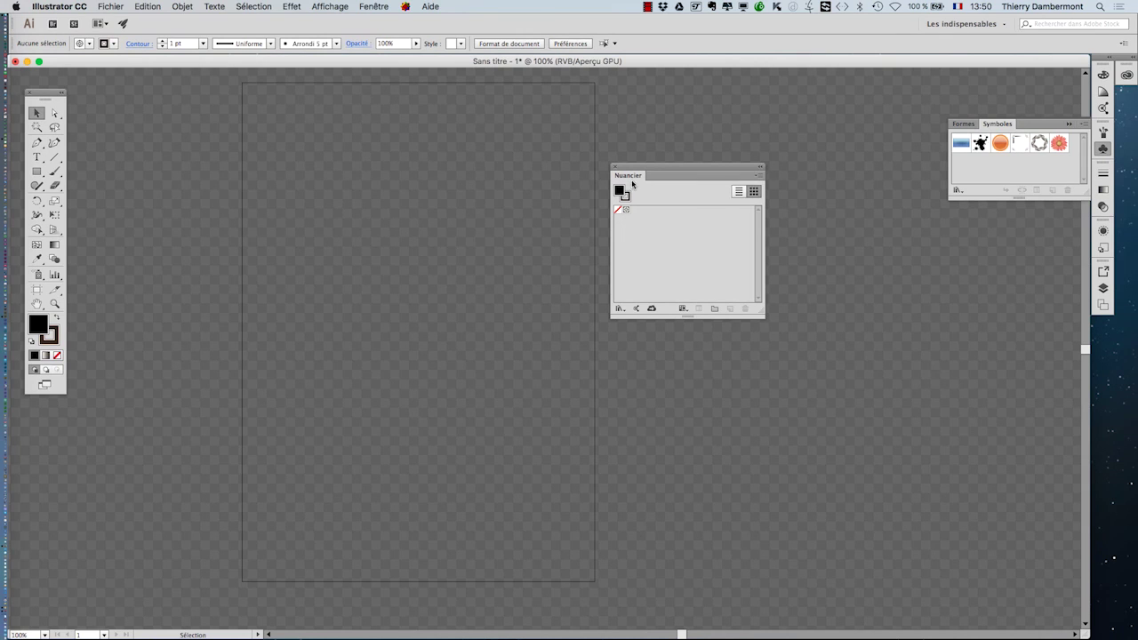
pyautogui.moveTo(635, 166); pyautogui.dragTo(705, 150)
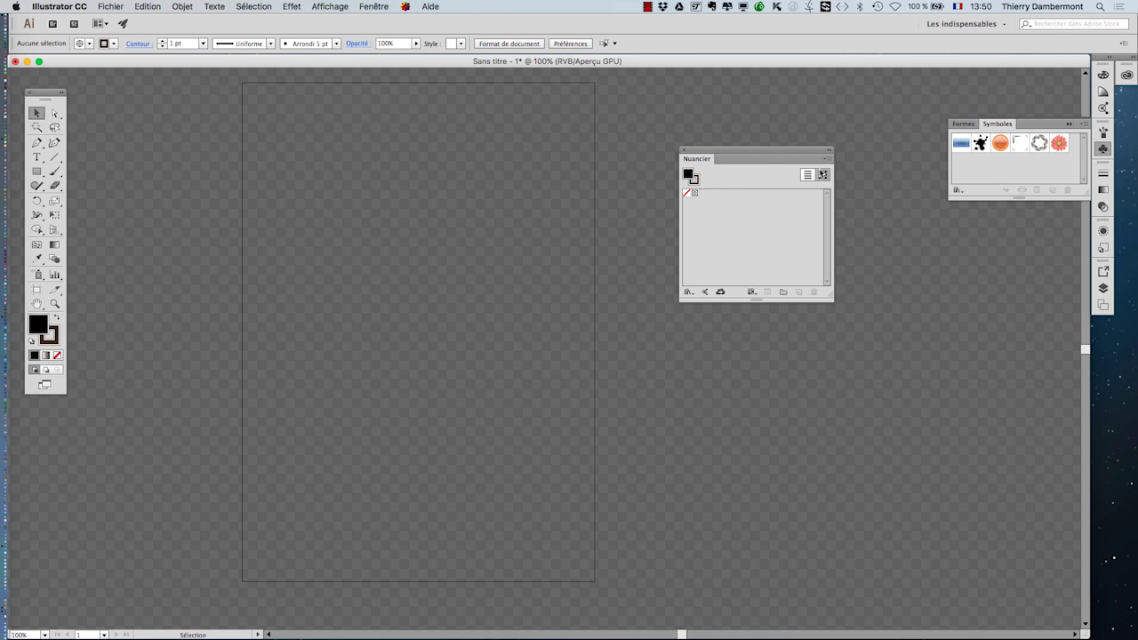
pyautogui.click(827, 161)
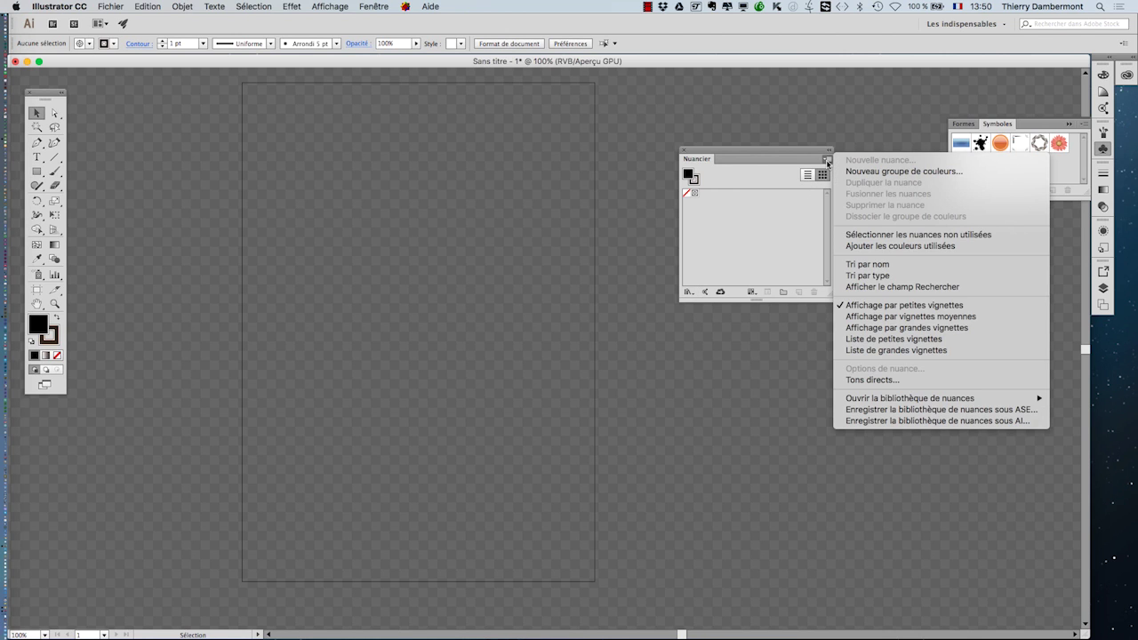
pyautogui.click(751, 230)
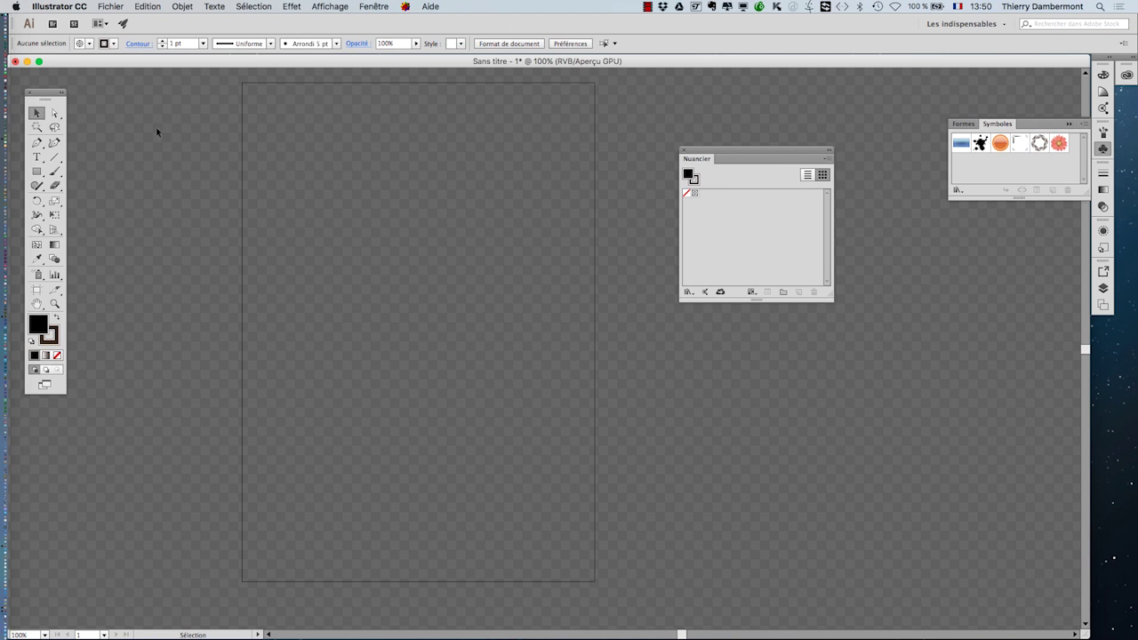
pyautogui.moveTo(44, 95); pyautogui.dragTo(367, 118)
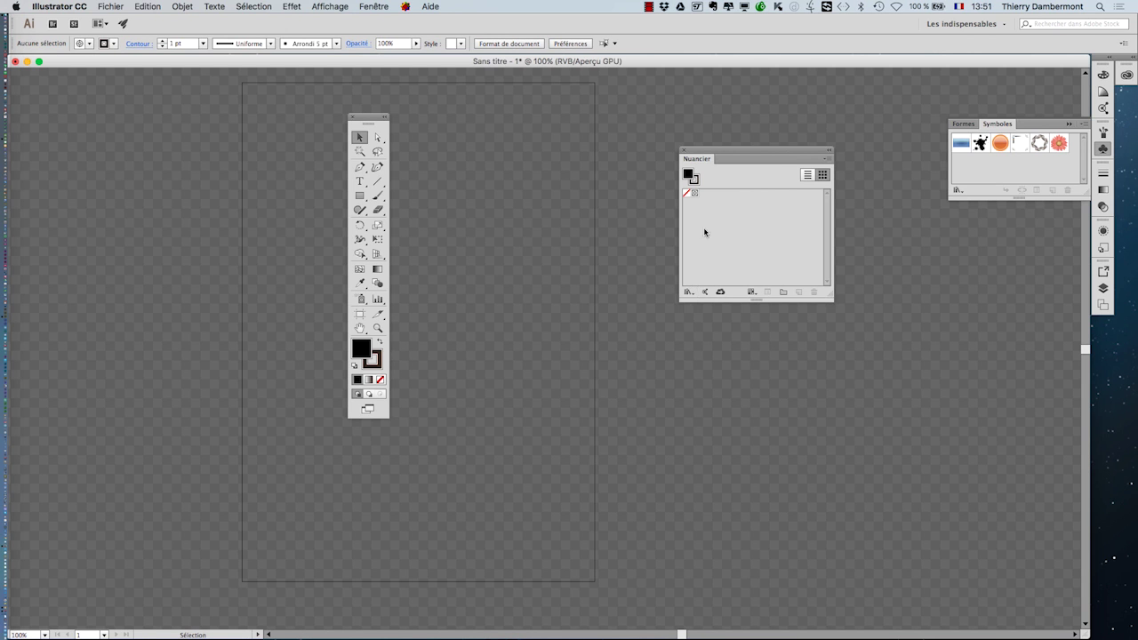
pyautogui.moveTo(708, 153); pyautogui.dragTo(657, 113)
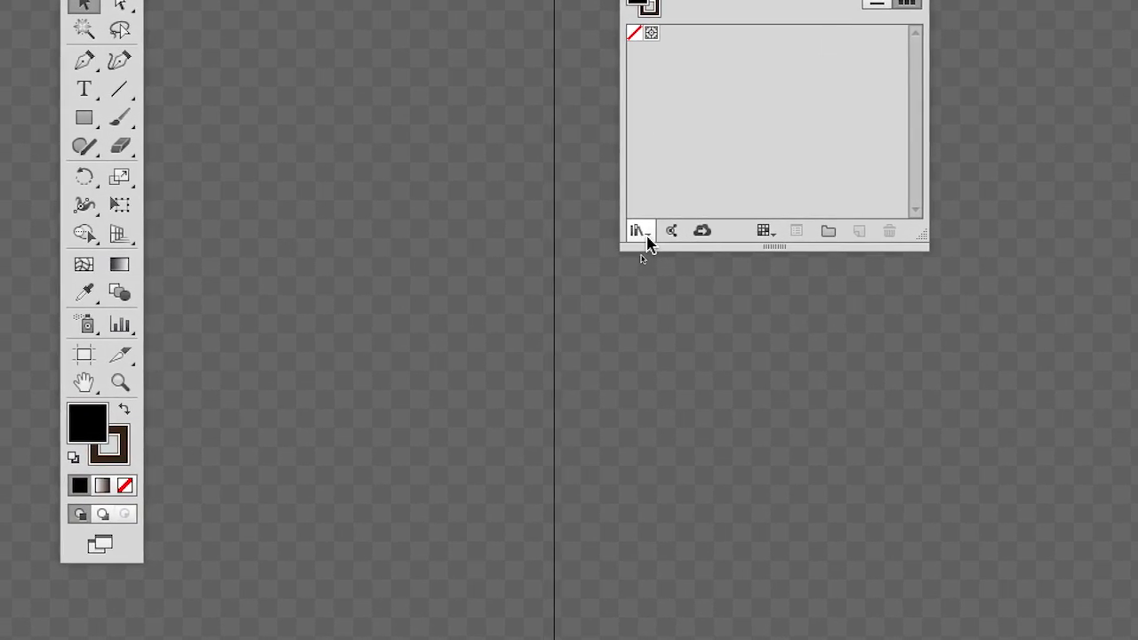
# Open the PANTONE+ Solid Coated colour catalogue and enlarge its panel between the Tools and Nuancier panels.
pyautogui.click(643, 236)
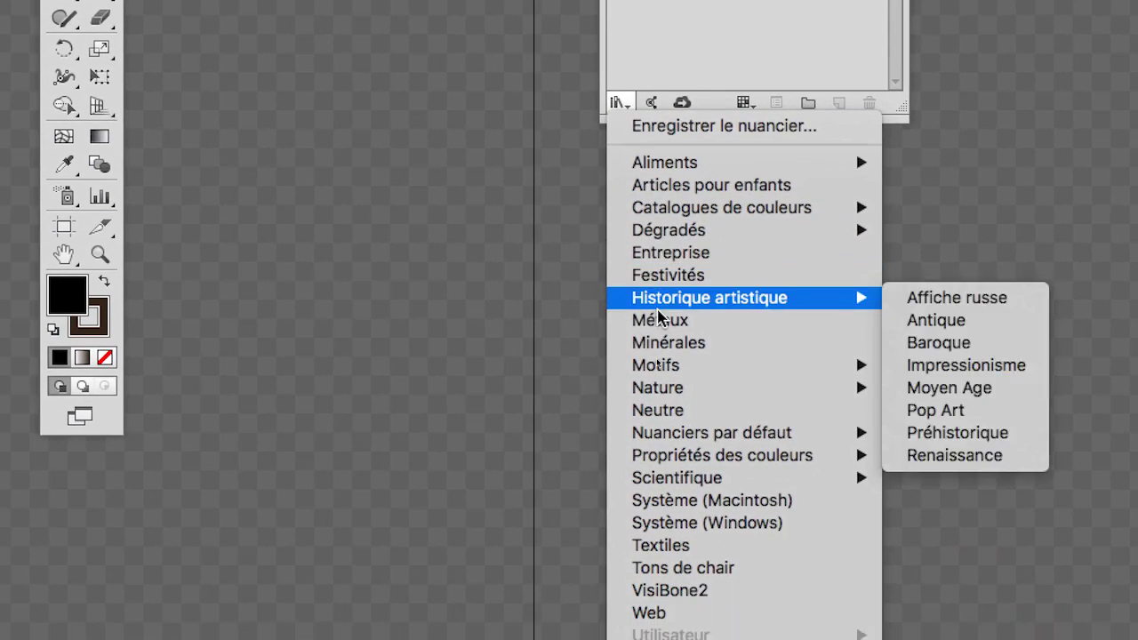
pyautogui.moveTo(666, 265)
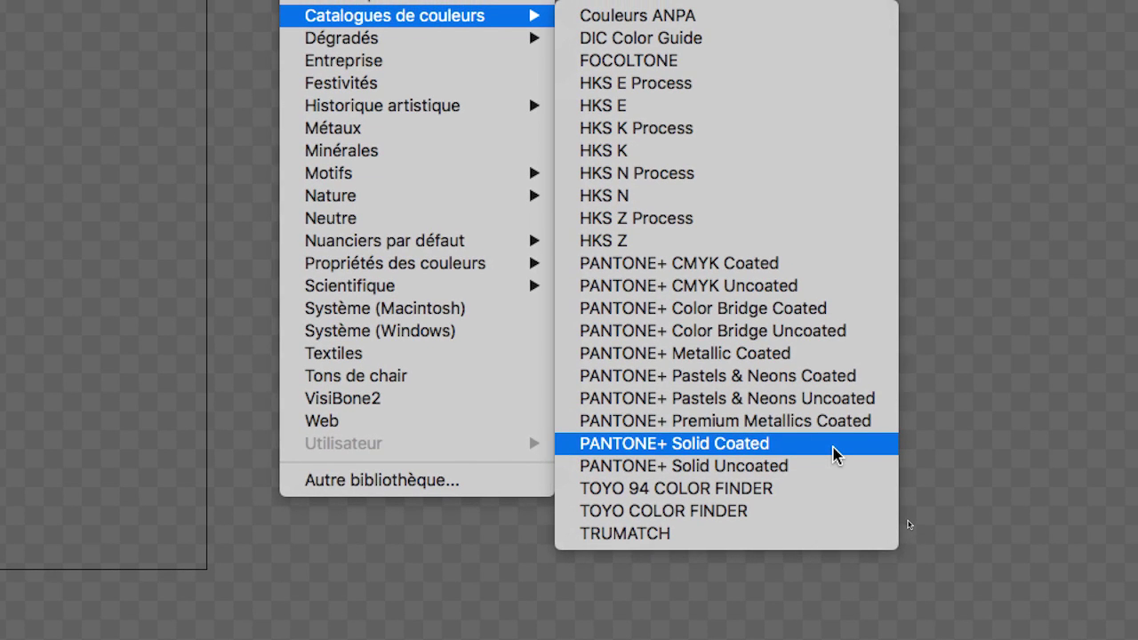
pyautogui.click(834, 449)
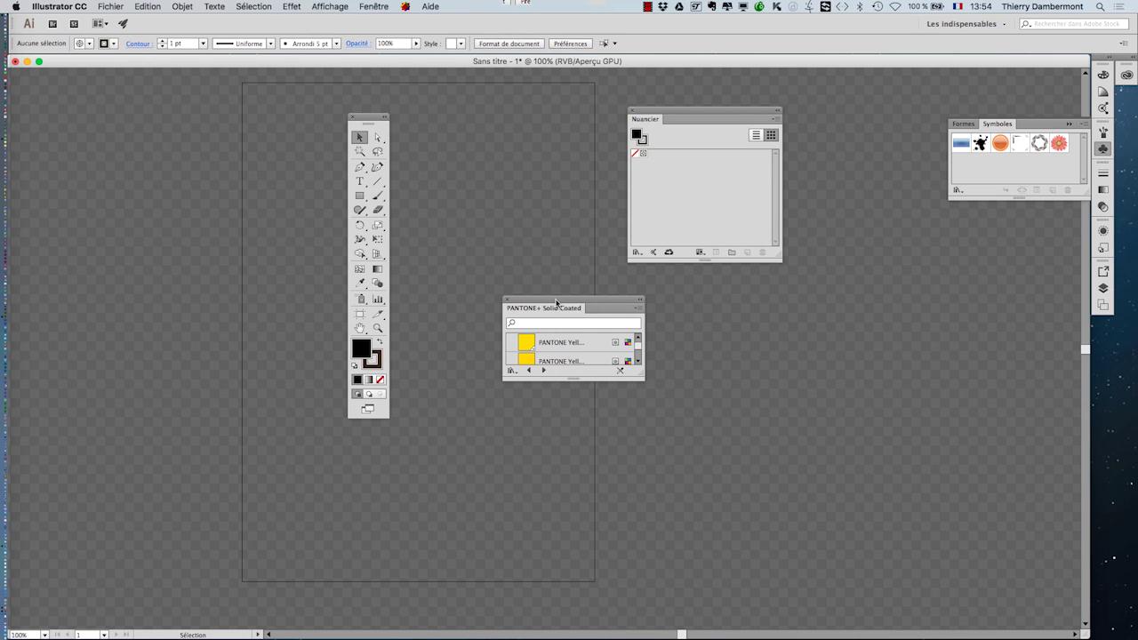
pyautogui.moveTo(557, 302); pyautogui.dragTo(501, 162)
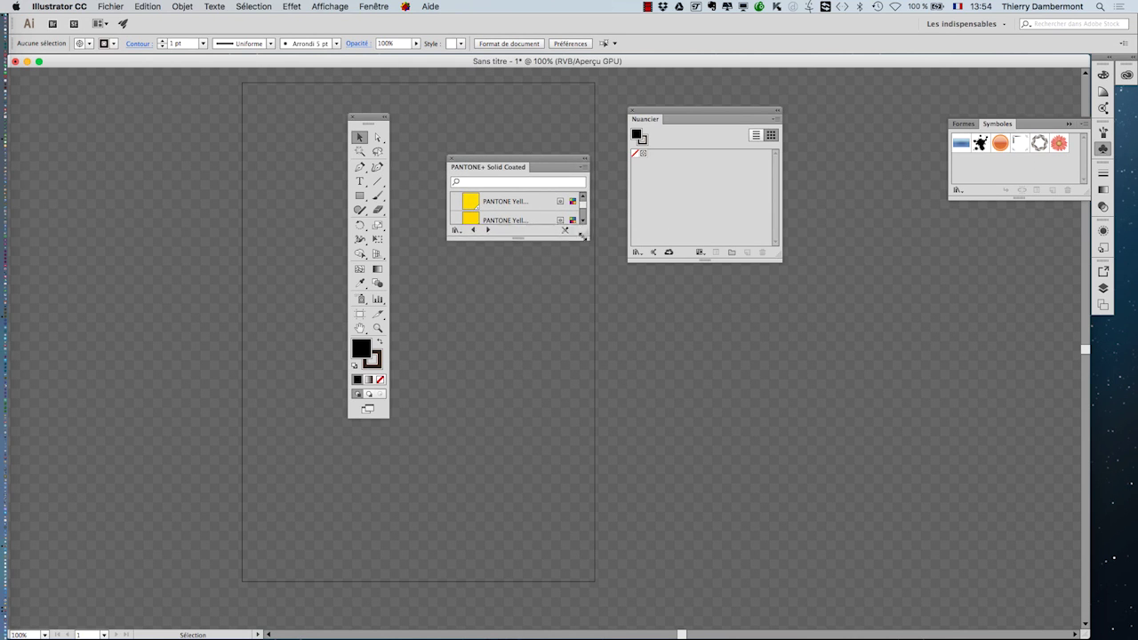
pyautogui.moveTo(584, 237); pyautogui.dragTo(628, 580)
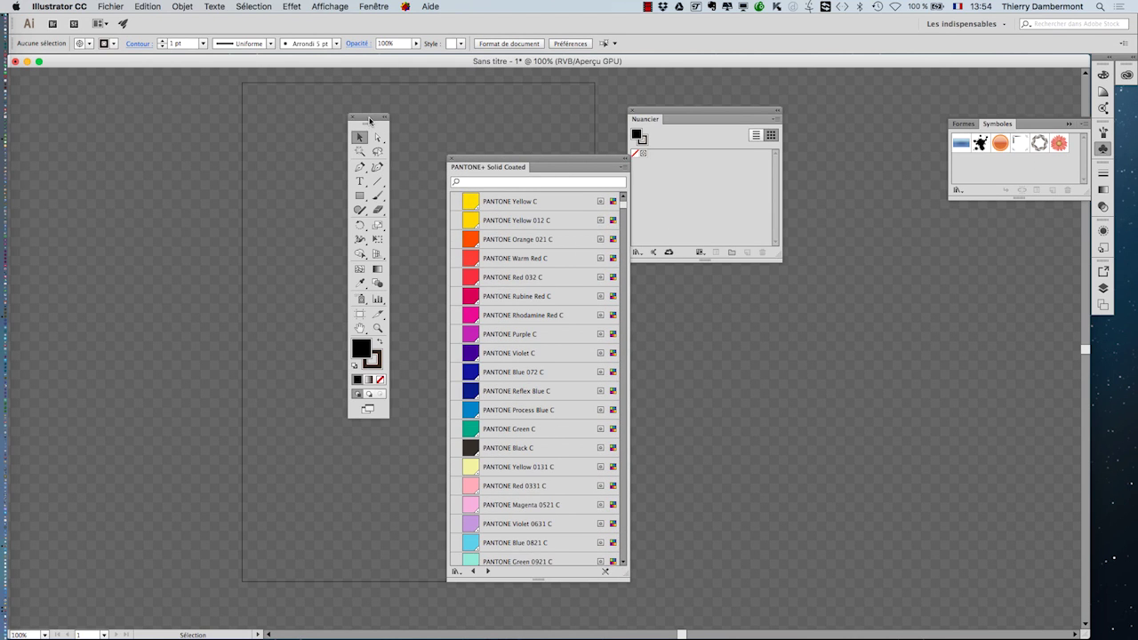
# Move the Tools panel beside the artboard and the PANTONE+ Solid Coated panel near the artboard's upper edge, and make the catalogue panel taller.
pyautogui.moveTo(370, 120); pyautogui.dragTo(98, 108)
pyautogui.moveTo(513, 163); pyautogui.dragTo(448, 86)
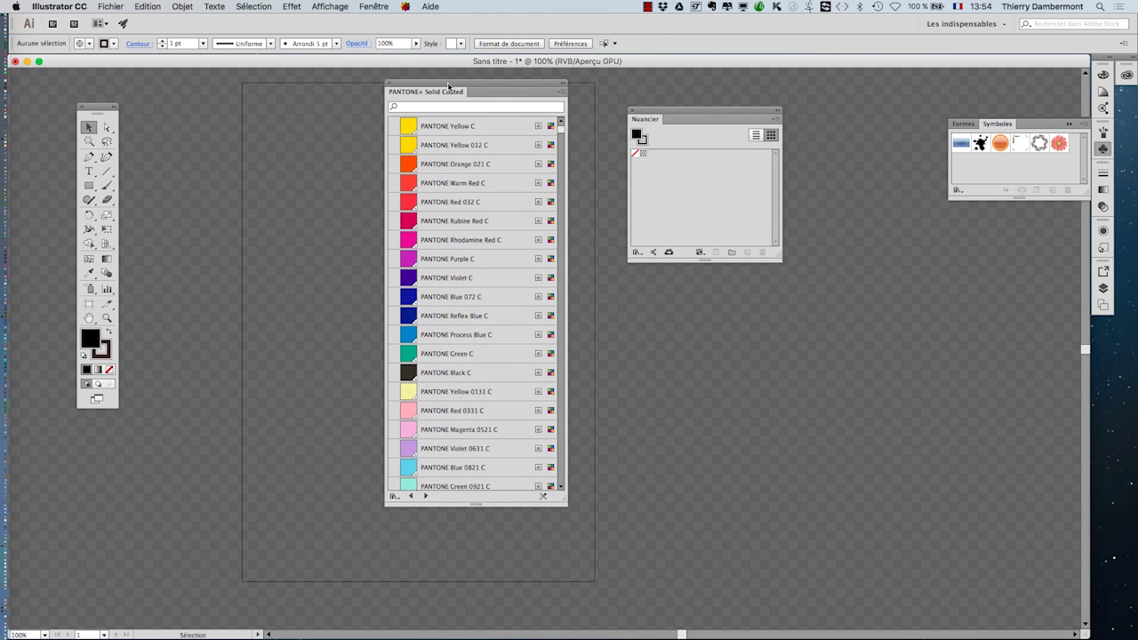
pyautogui.click(562, 150)
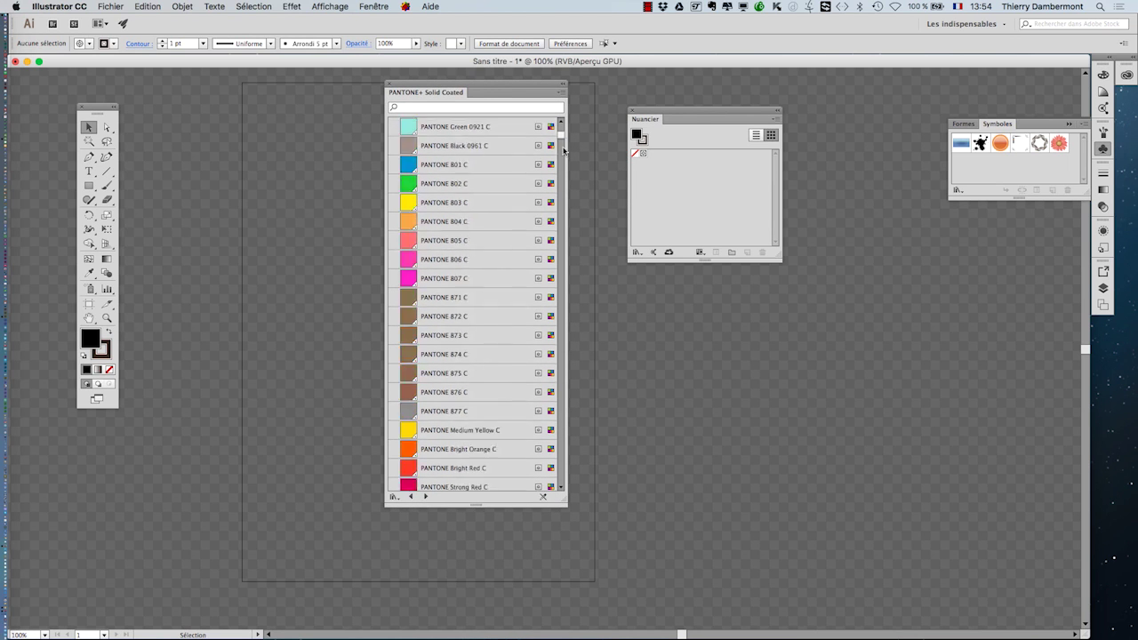
pyautogui.moveTo(563, 151); pyautogui.dragTo(579, 111)
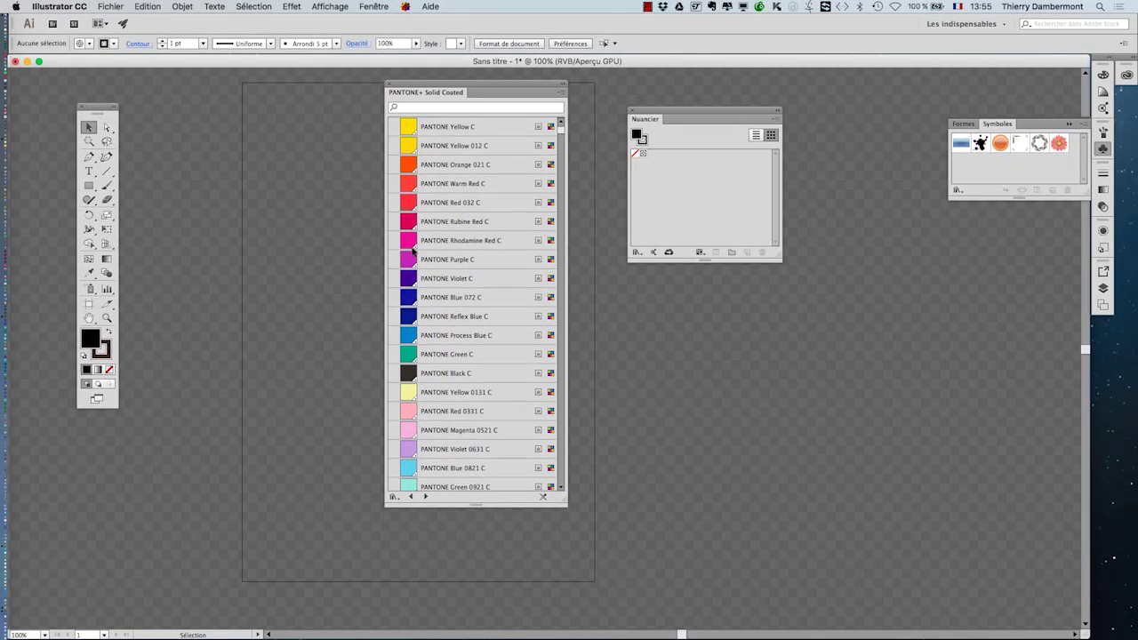
pyautogui.moveTo(561, 499); pyautogui.dragTo(549, 595)
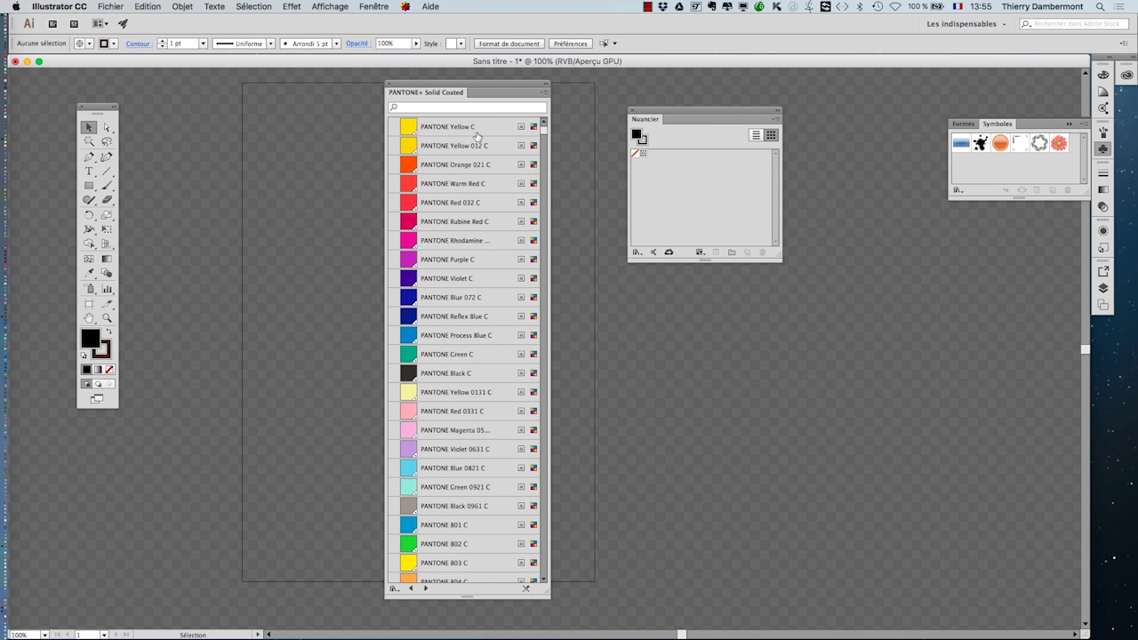
# Add every catalogue colour from PANTONE Yellow C to PANTONE Black 7 C to the Nuancier and close the PANTONE+ Solid Coated panel.
pyautogui.click(477, 135)
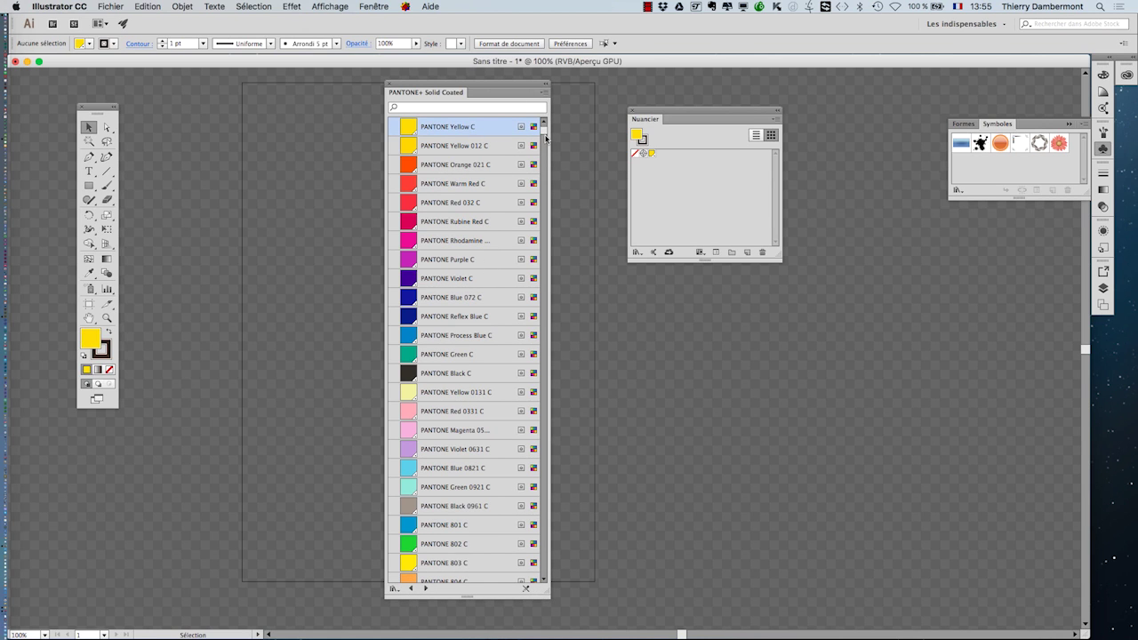
pyautogui.moveTo(544, 133); pyautogui.dragTo(549, 586)
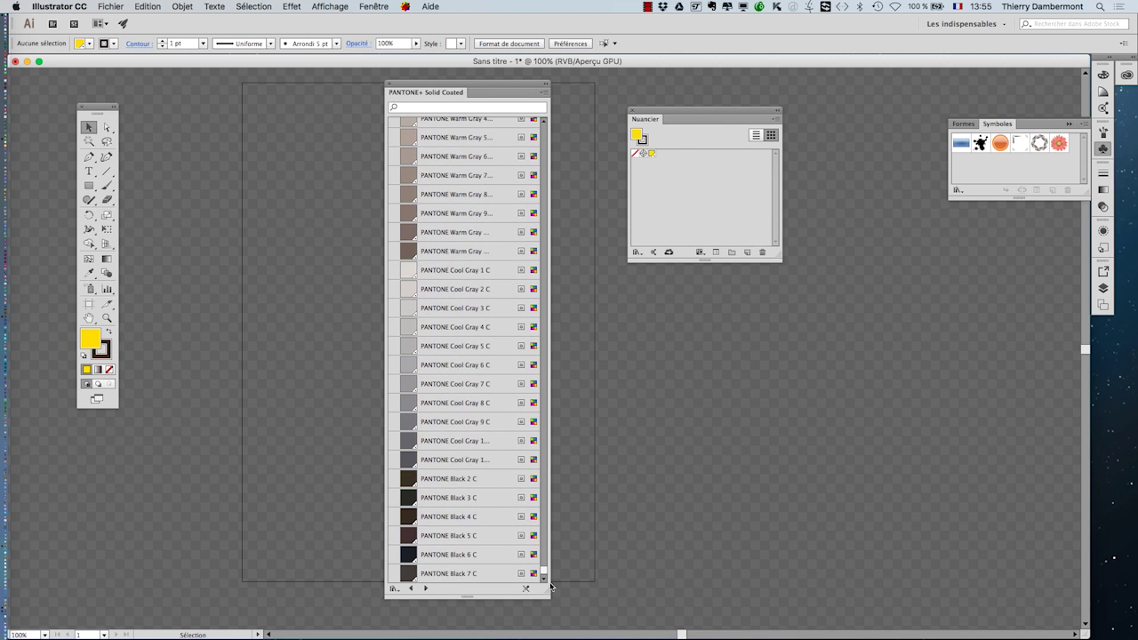
pyautogui.keyDown('shift'); pyautogui.click(488, 574); pyautogui.keyUp('shift')
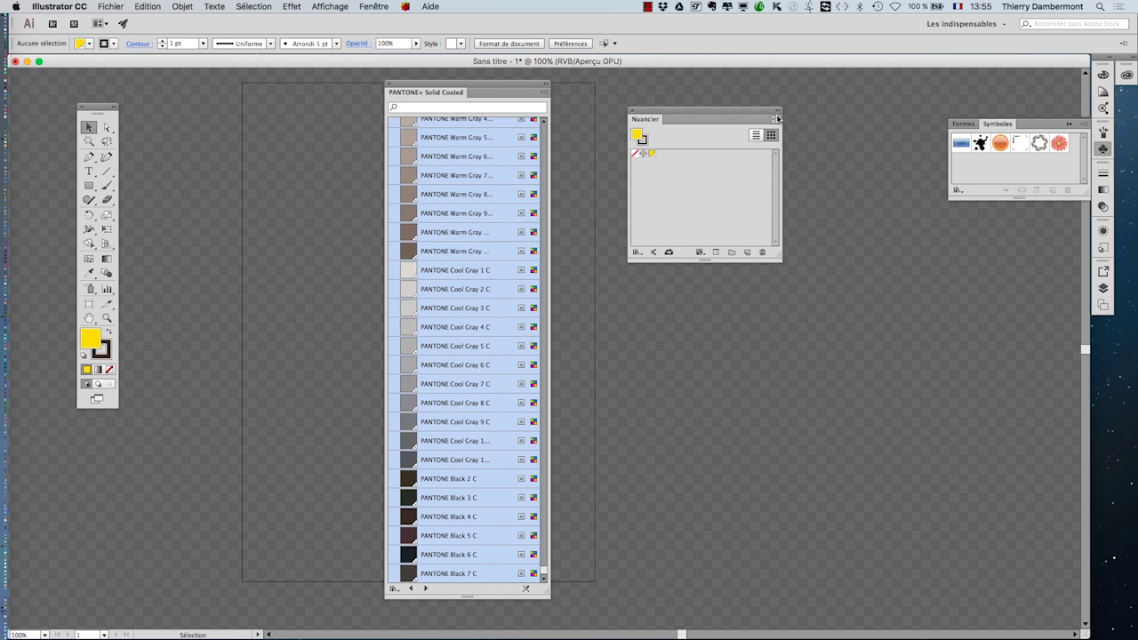
pyautogui.click(544, 93)
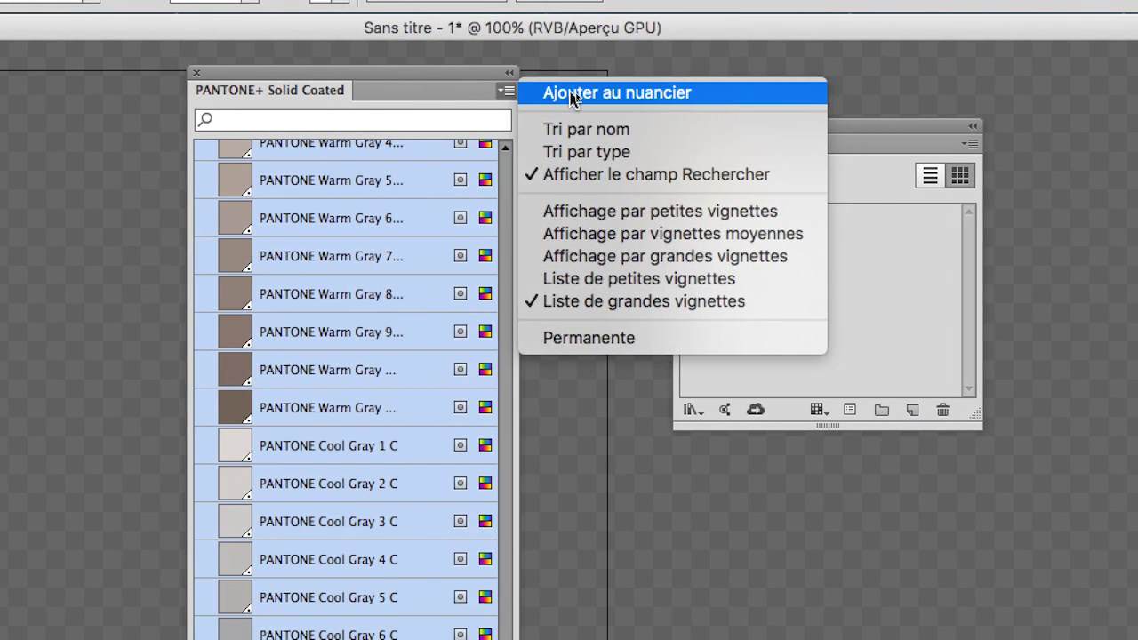
pyautogui.click(571, 98)
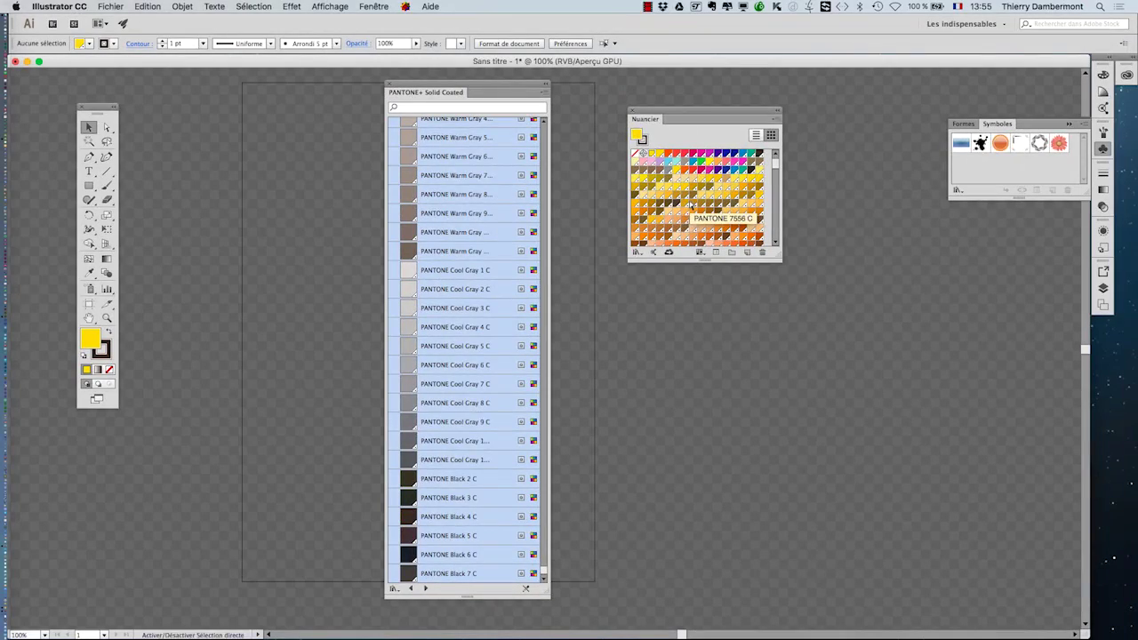
pyautogui.click(389, 85)
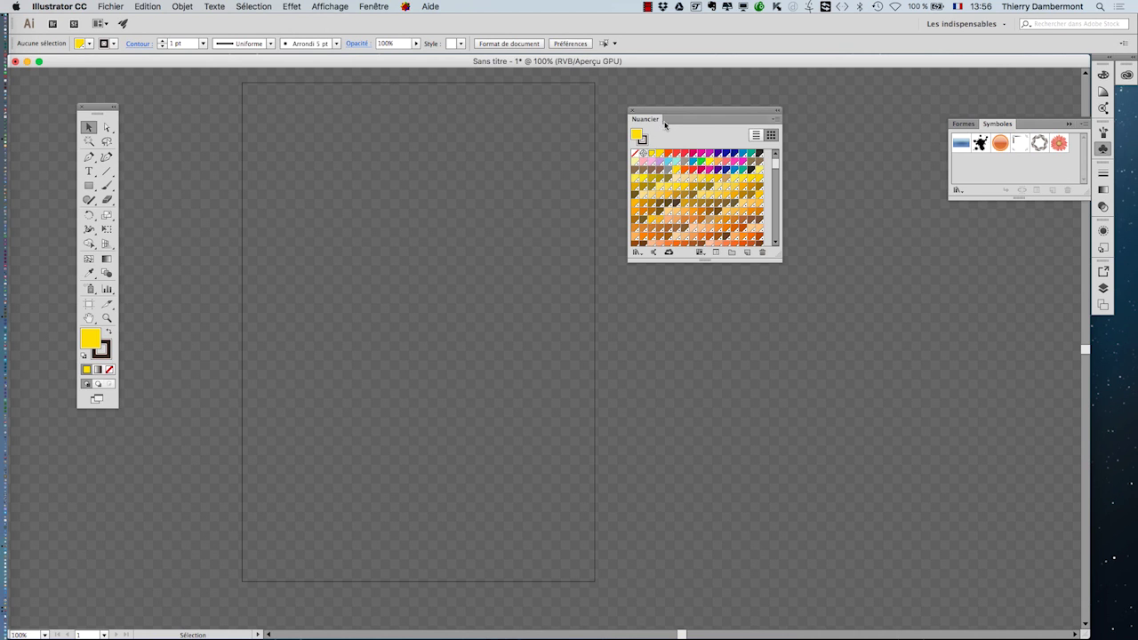
# Show the Nuancier swatches as a list of small thumbnails and reshape its panel into a tall column beside the artboard.
pyautogui.moveTo(670, 116); pyautogui.dragTo(678, 94)
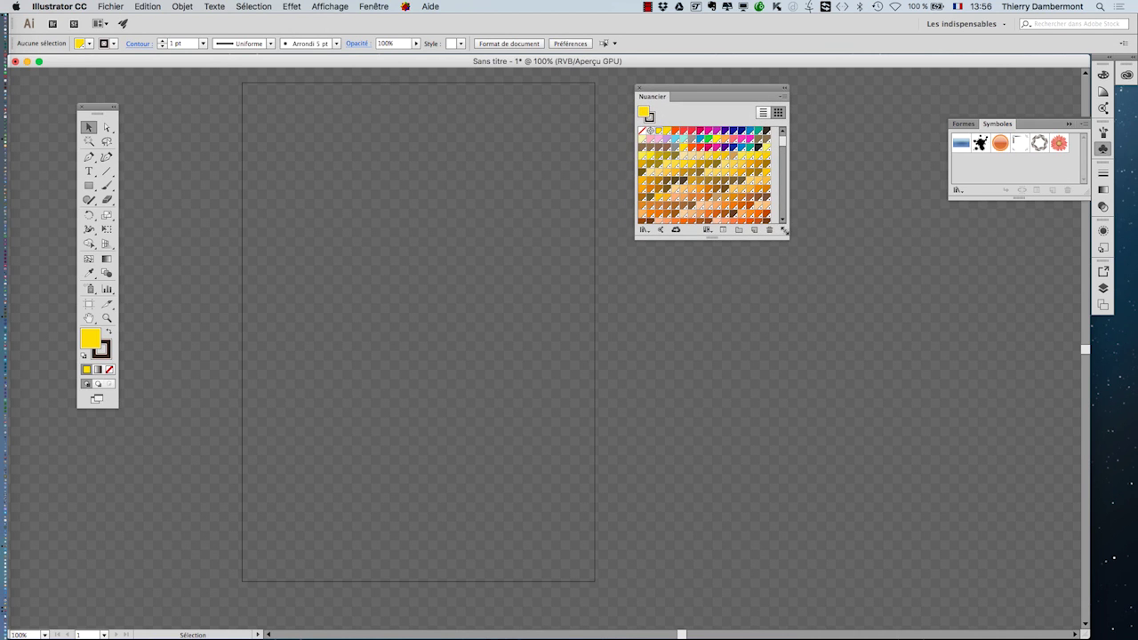
pyautogui.moveTo(784, 236); pyautogui.dragTo(960, 523)
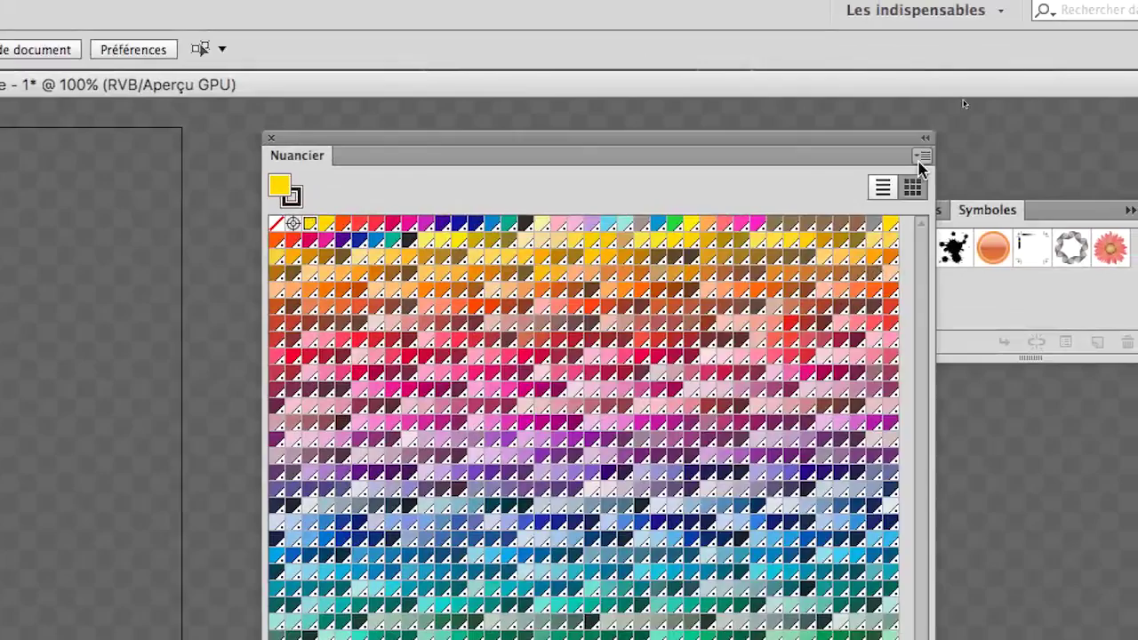
pyautogui.click(922, 157)
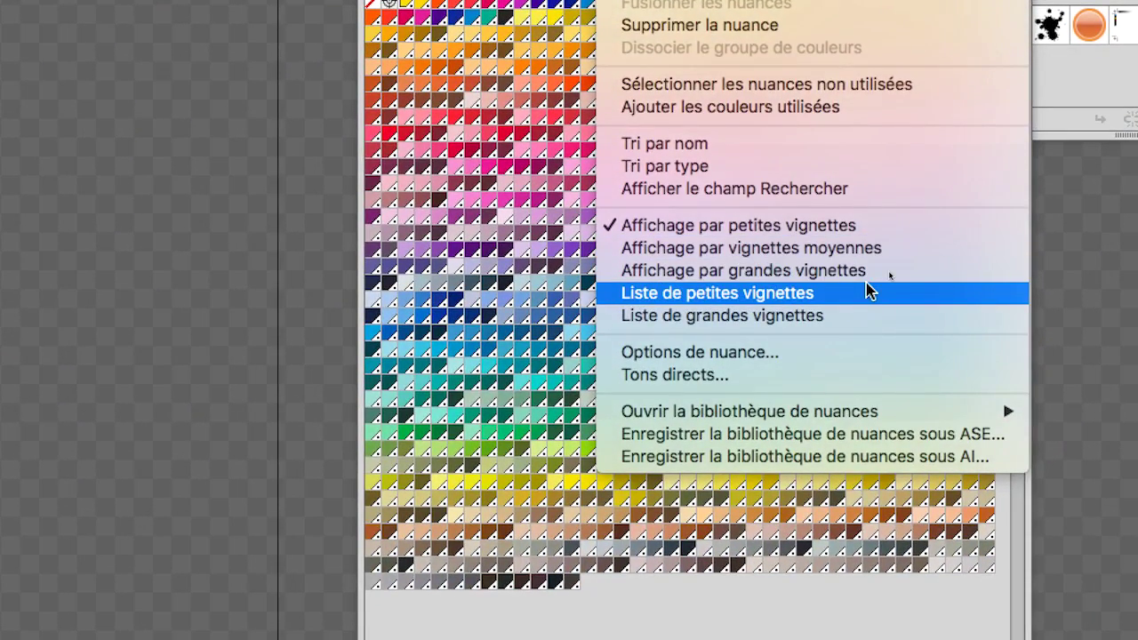
pyautogui.click(868, 290)
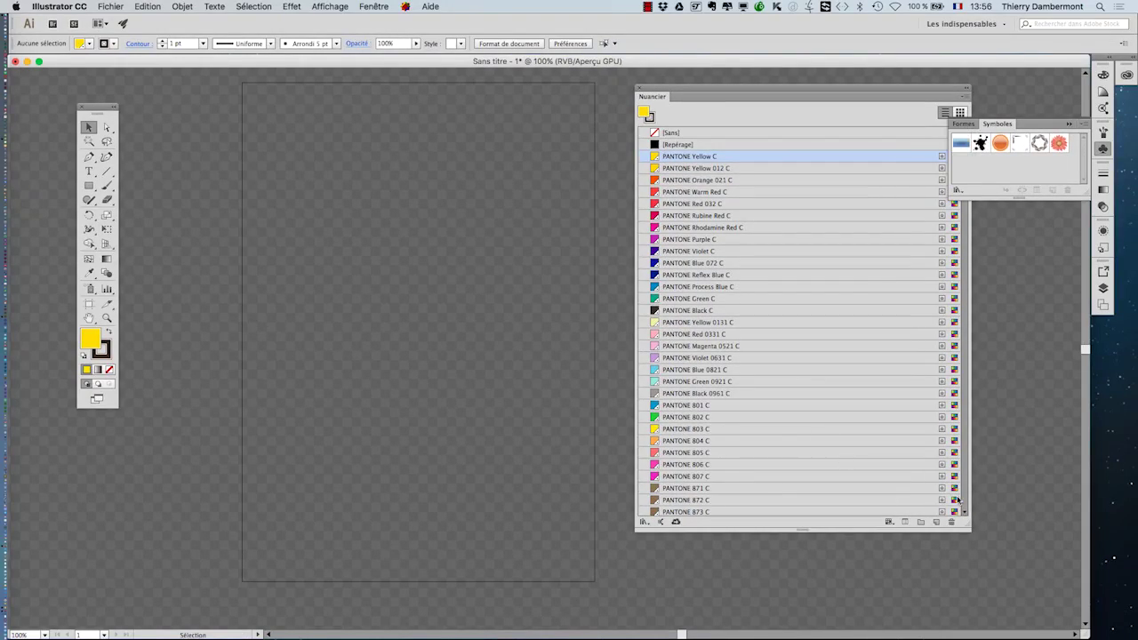
pyautogui.moveTo(947, 533); pyautogui.dragTo(834, 569)
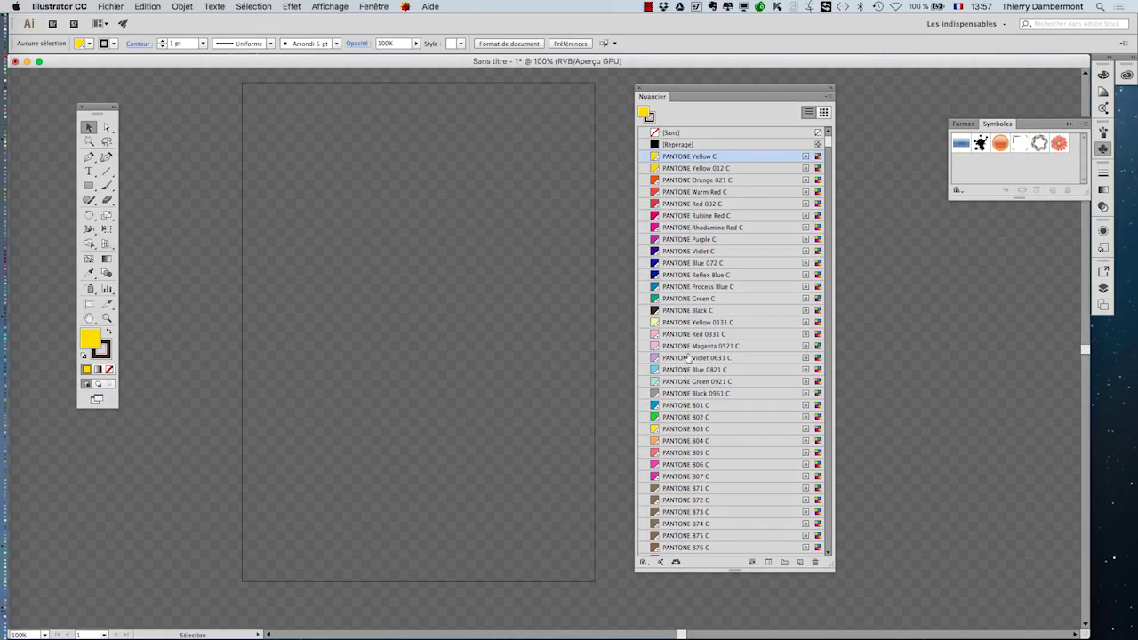
pyautogui.scroll(-2, 693, 246)
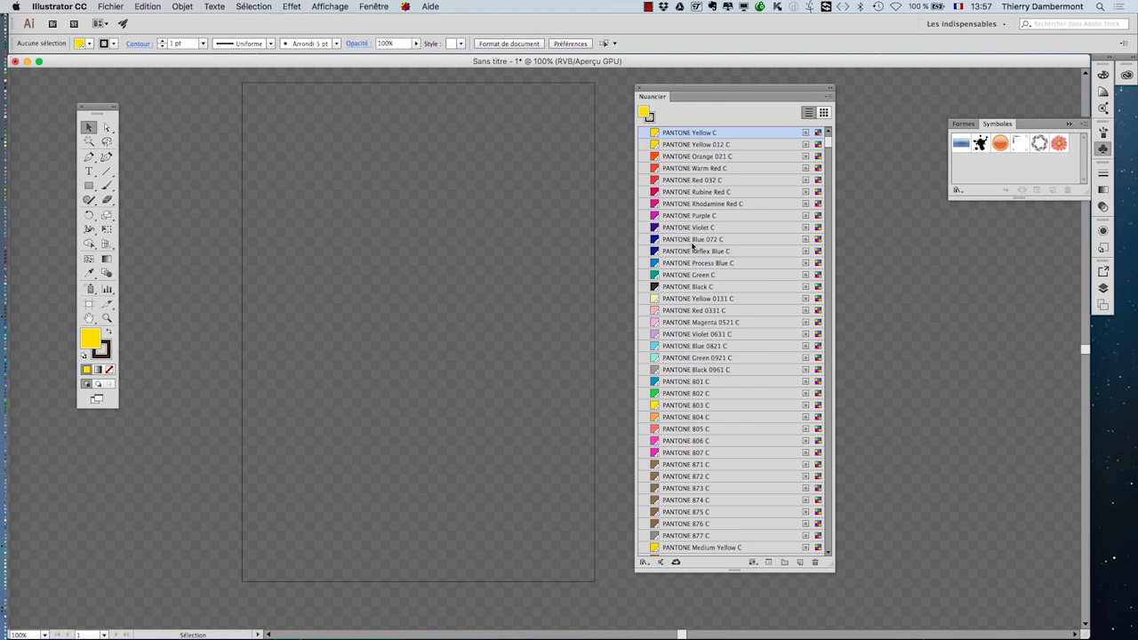
pyautogui.scroll(-10, 692, 249)
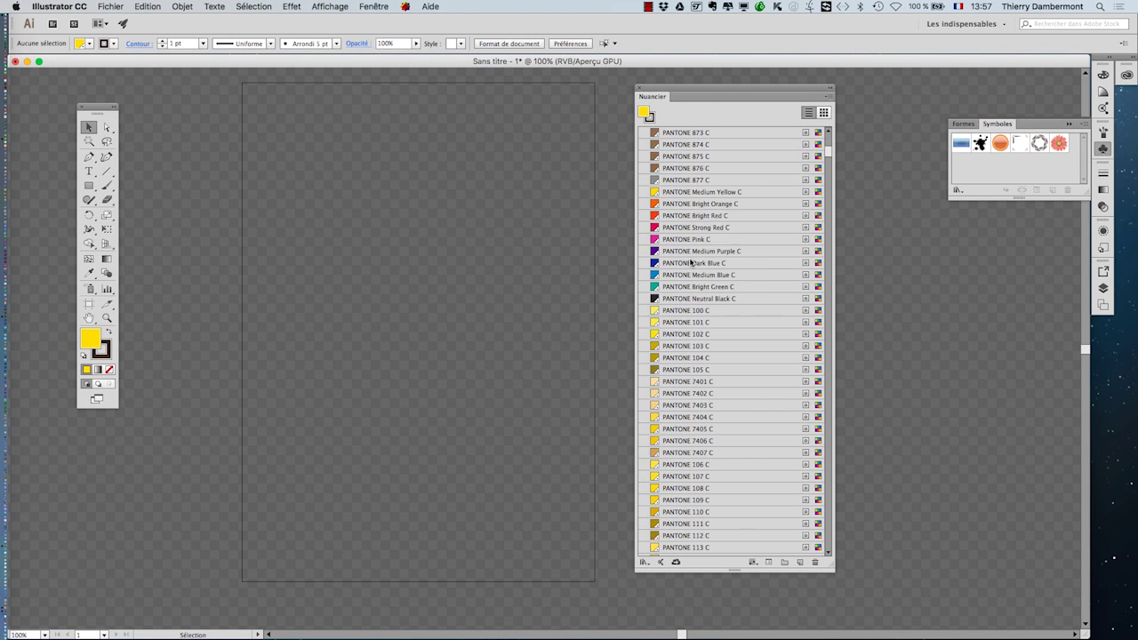
pyautogui.scroll(-3, 691, 264)
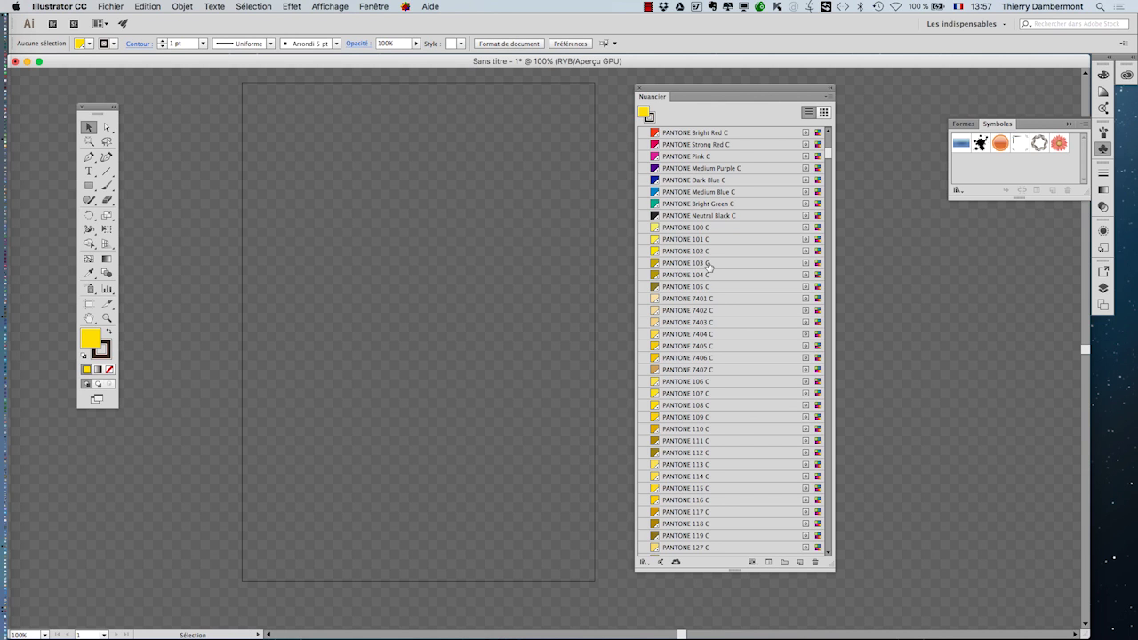
pyautogui.scroll(-3, 707, 267)
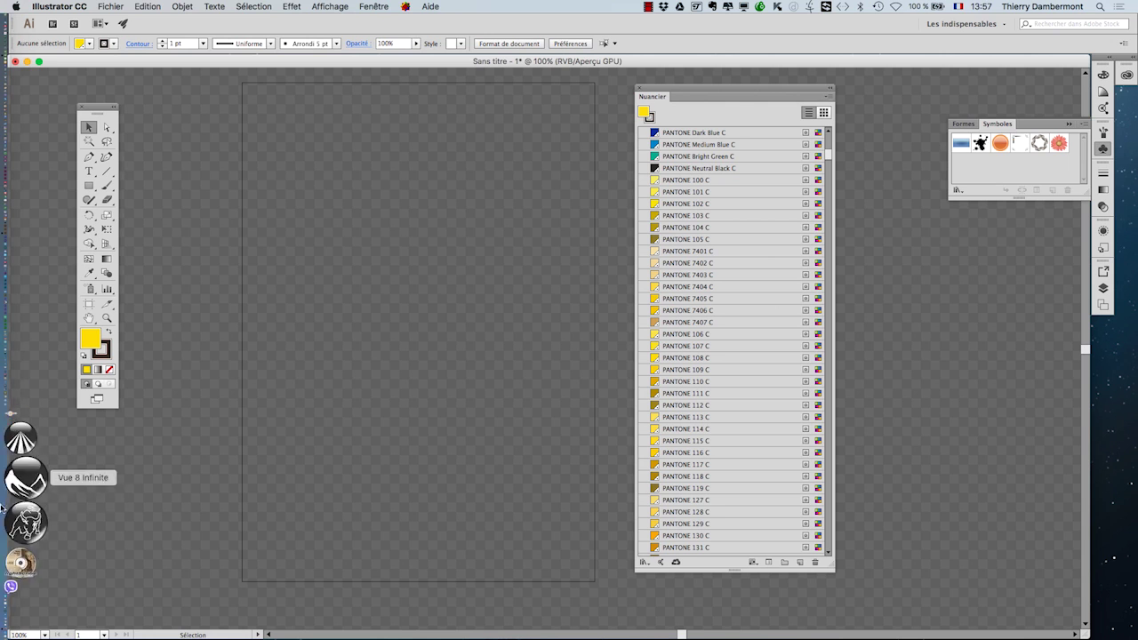
# Switch to Firefox and search Google Images for "offset press".
pyautogui.click(20, 553)
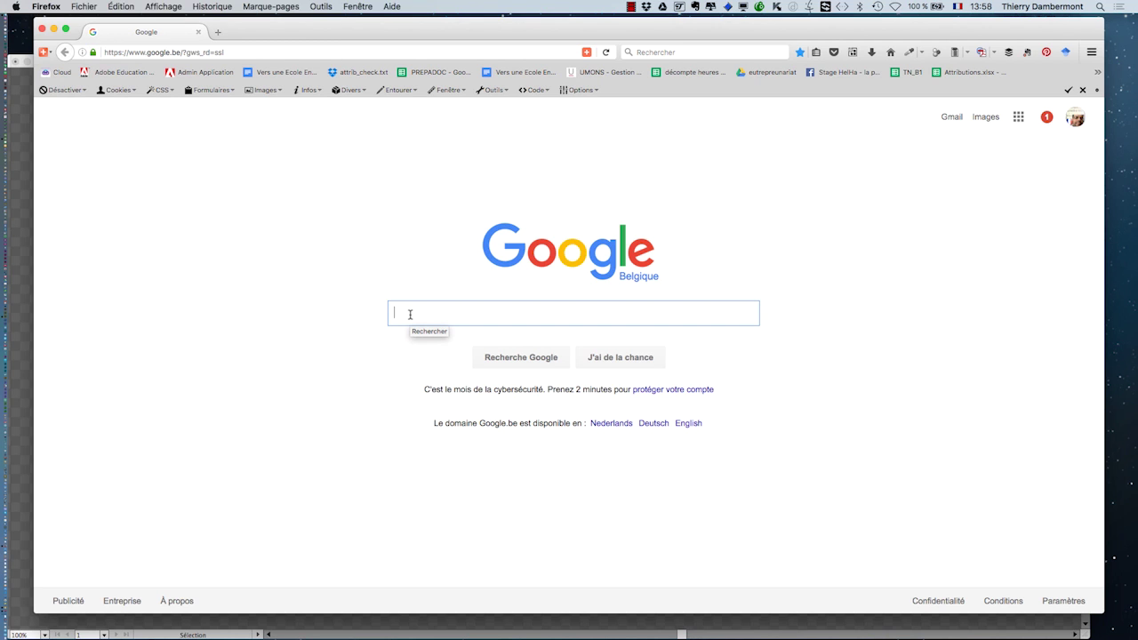
pyautogui.write('off')
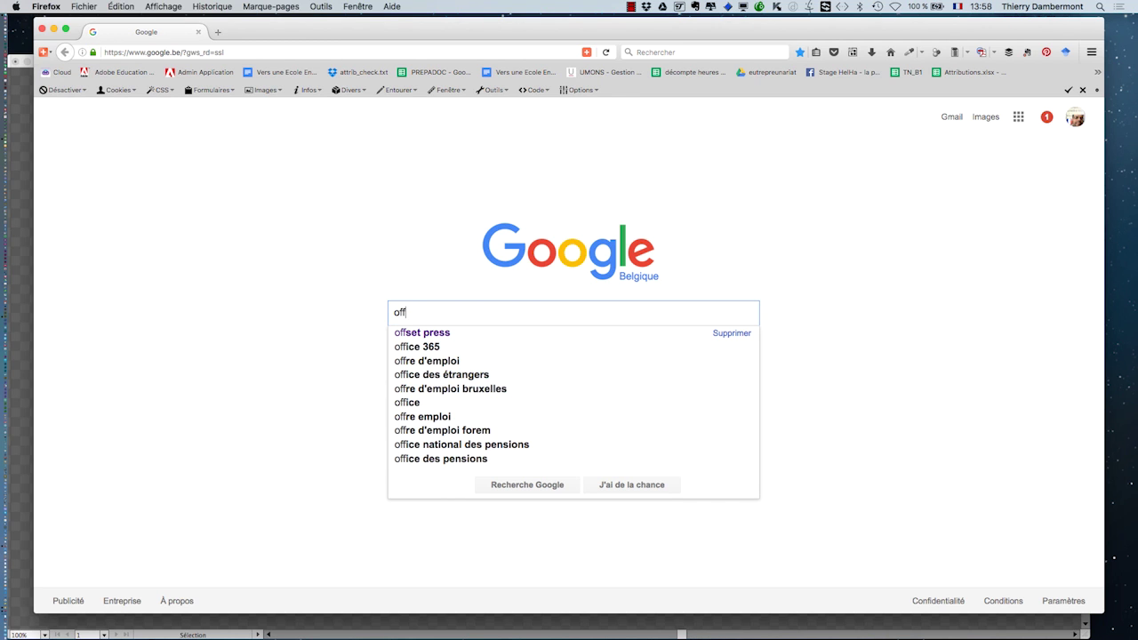
pyautogui.write('set pre')
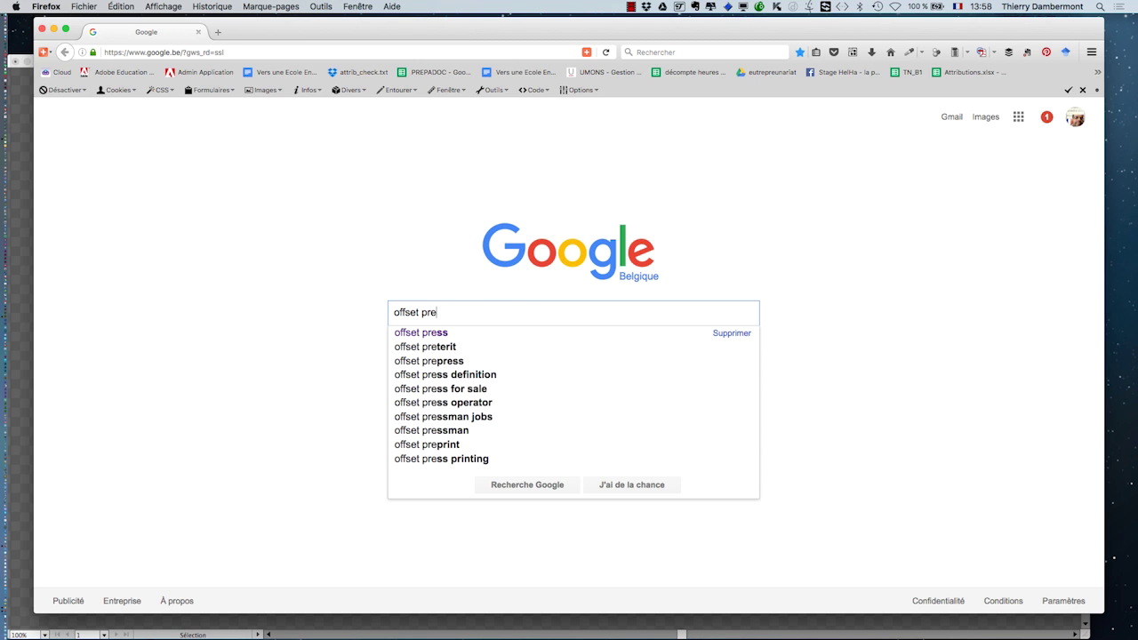
pyautogui.write('ss')
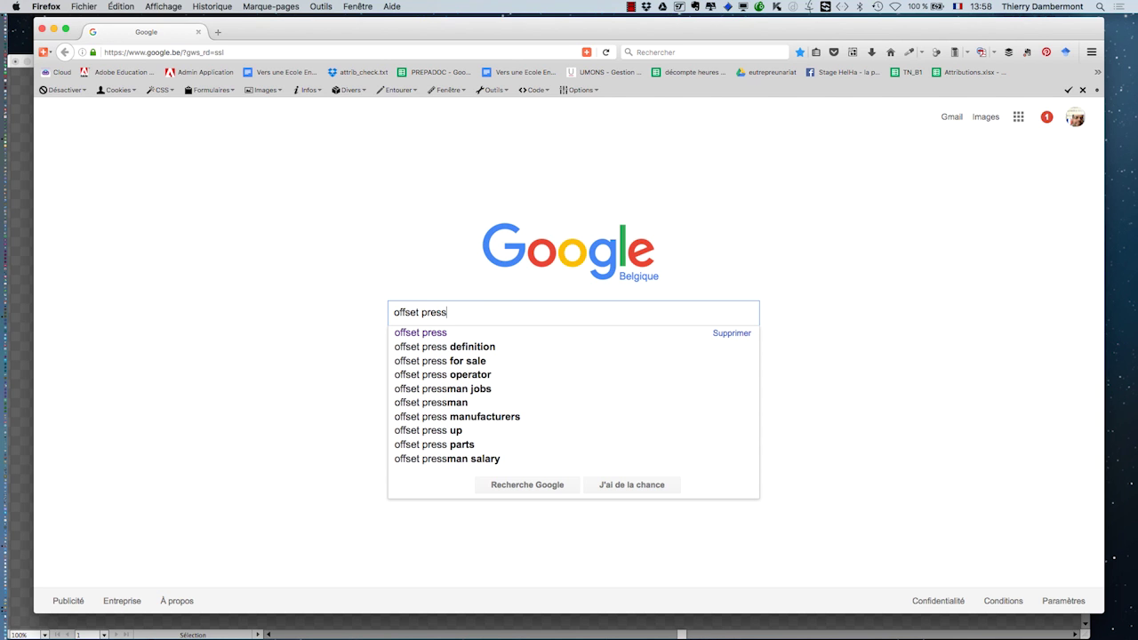
pyautogui.press('Return')
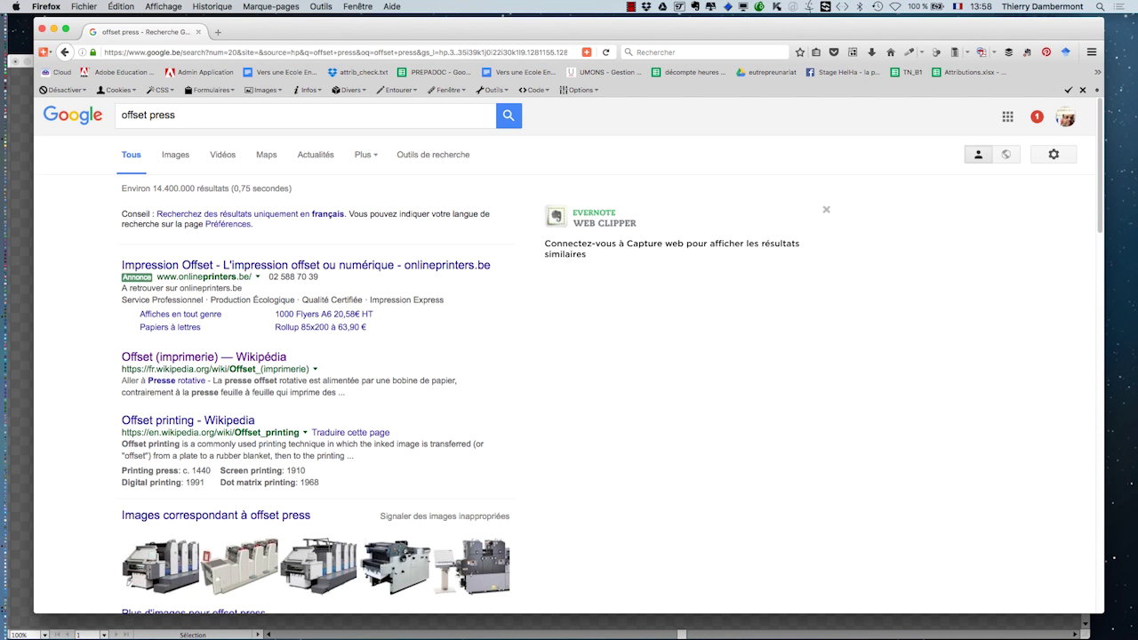
pyautogui.click(175, 155)
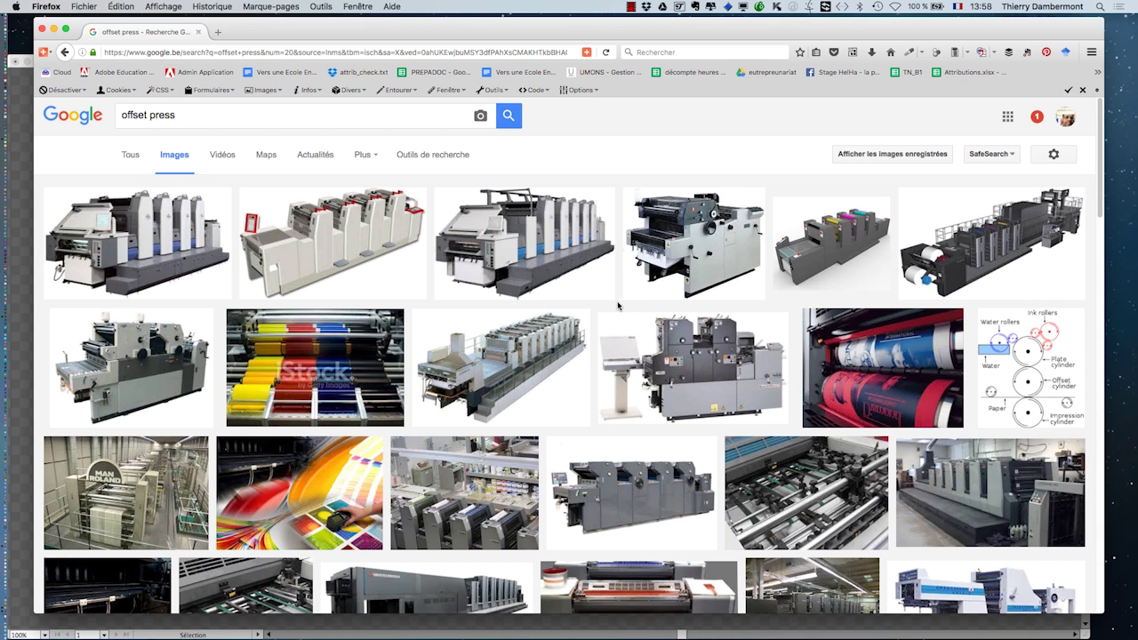
# Open the Komori Lithrone S840 colour press result in a new tab and display the image on its own.
pyautogui.keyDown('super'); pyautogui.click(560, 358); pyautogui.keyUp('super')
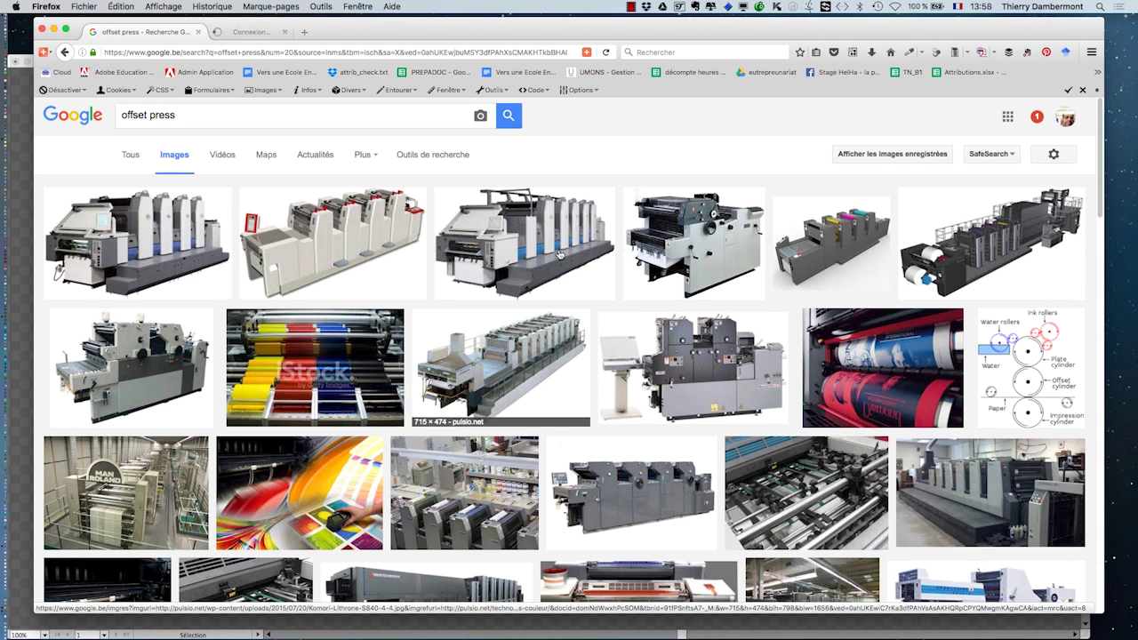
pyautogui.click(281, 34)
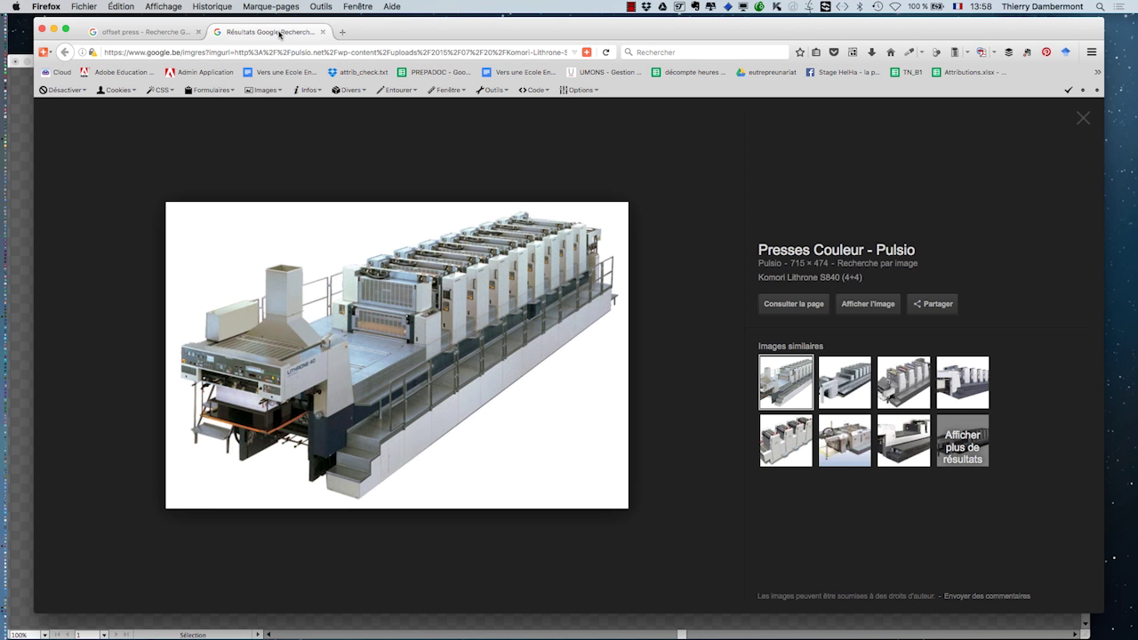
pyautogui.click(868, 303)
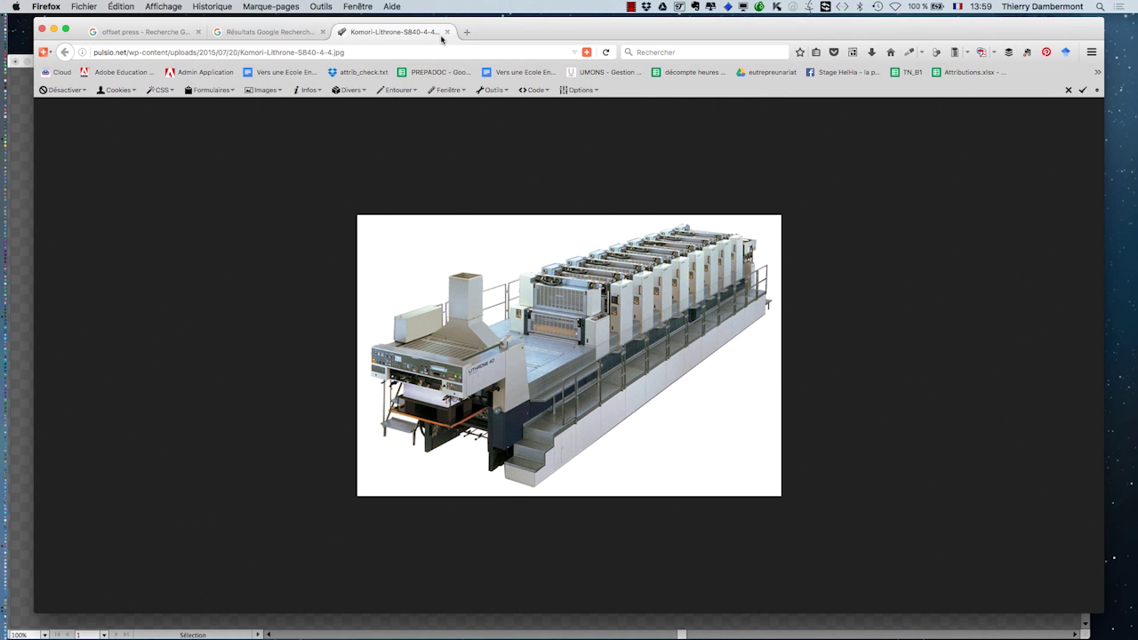
# Close the standalone press image and put the browser away to return to the Illustrator document.
pyautogui.click(446, 32)
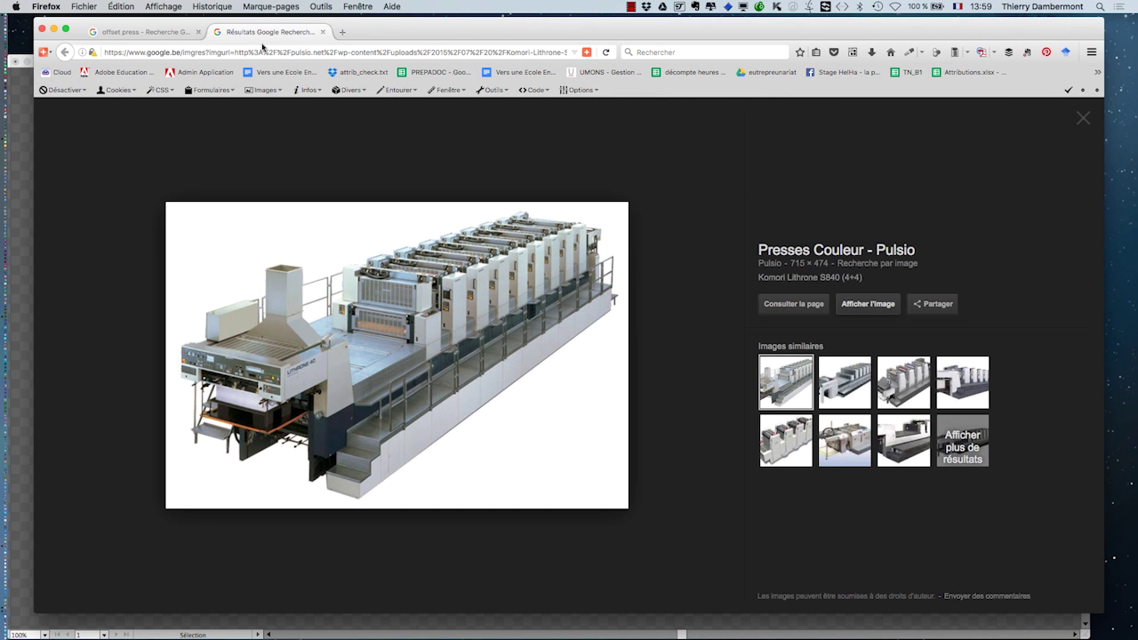
pyautogui.click(54, 30)
pyautogui.click(96, 69)
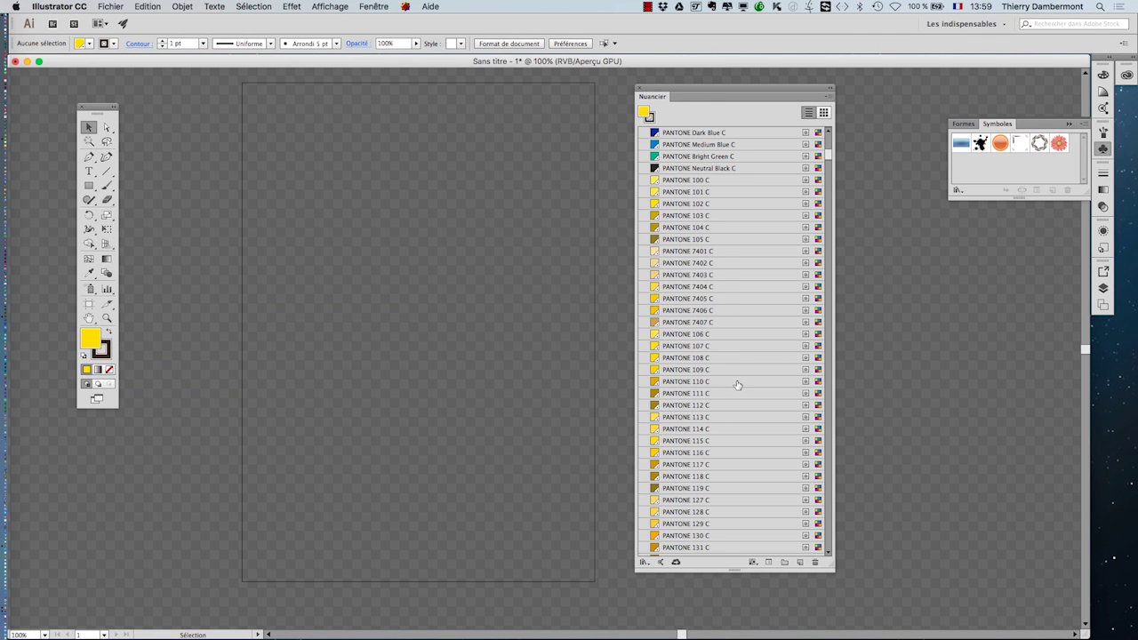
# Look through the PANTONE swatches in the Nuancier list and go back to its beginning.
pyautogui.scroll(-15, 737, 384)
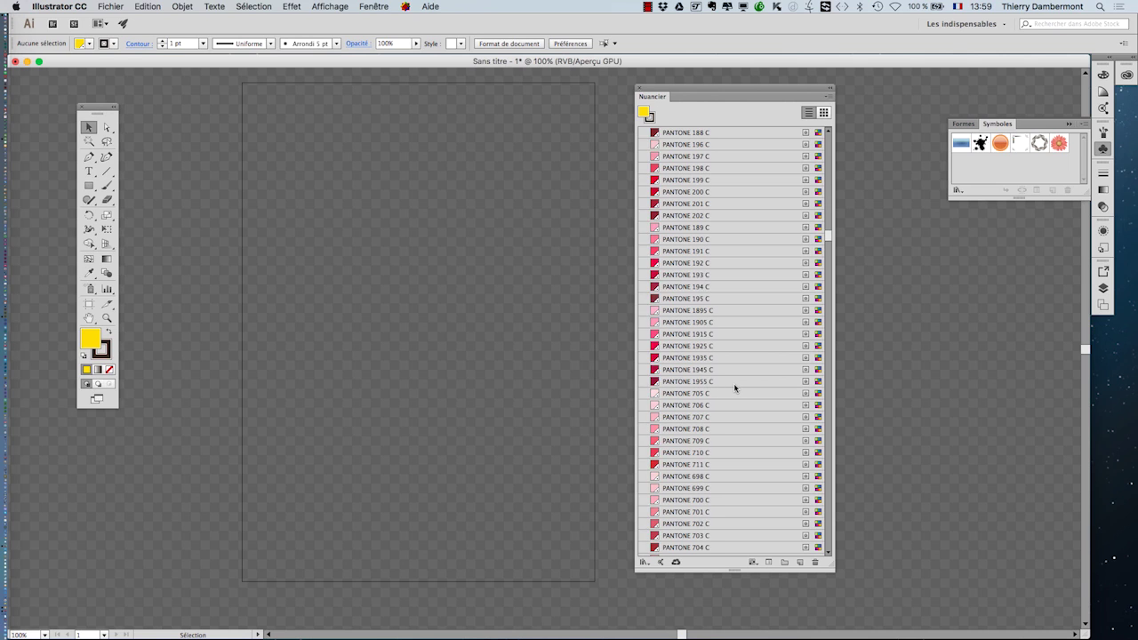
pyautogui.scroll(-8, 734, 388)
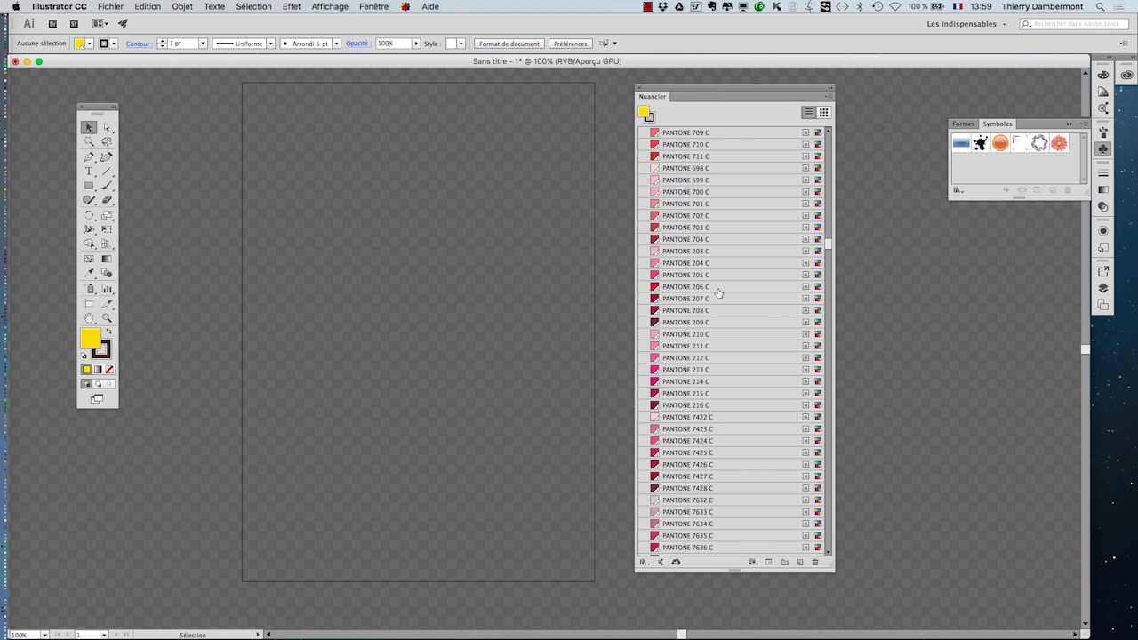
pyautogui.scroll(-10, 724, 312)
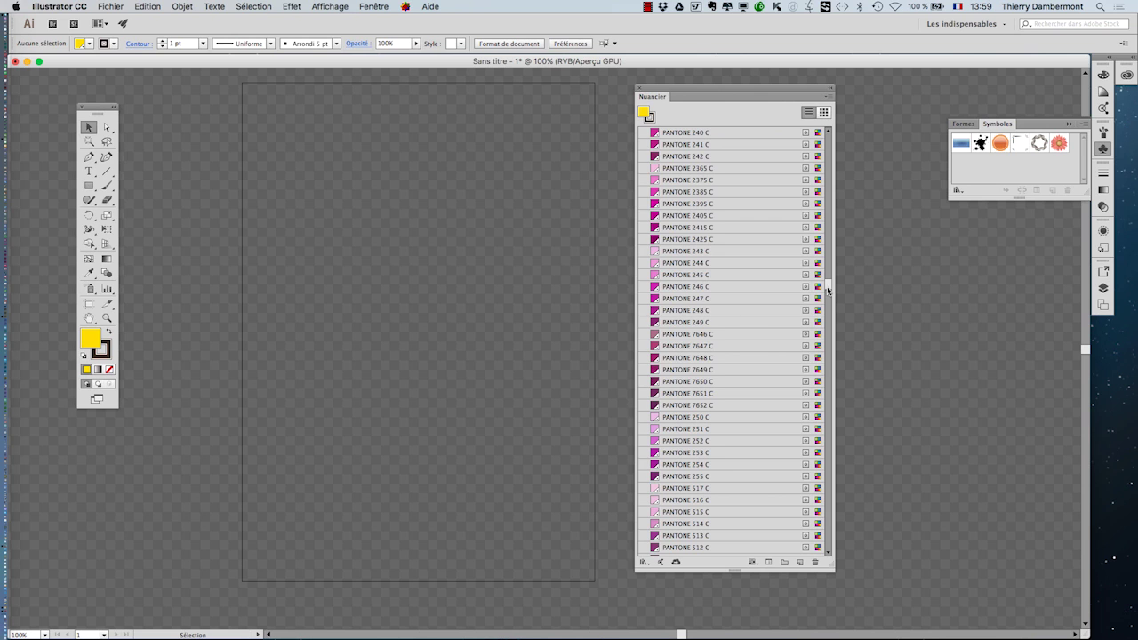
pyautogui.moveTo(828, 290); pyautogui.dragTo(837, 157)
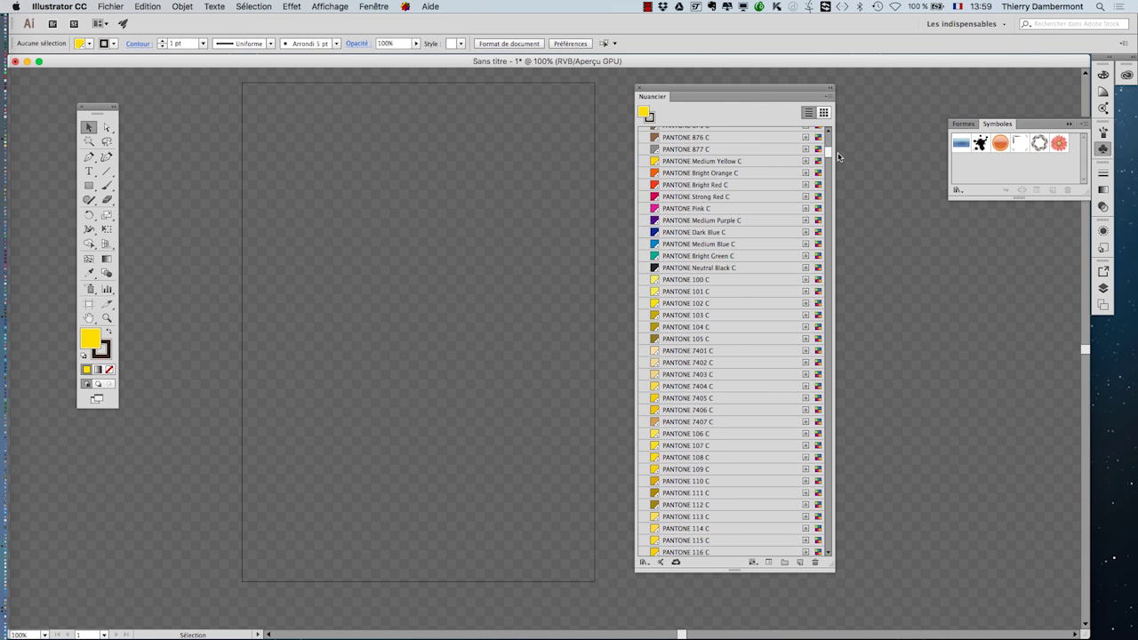
pyautogui.scroll(10, 717, 311)
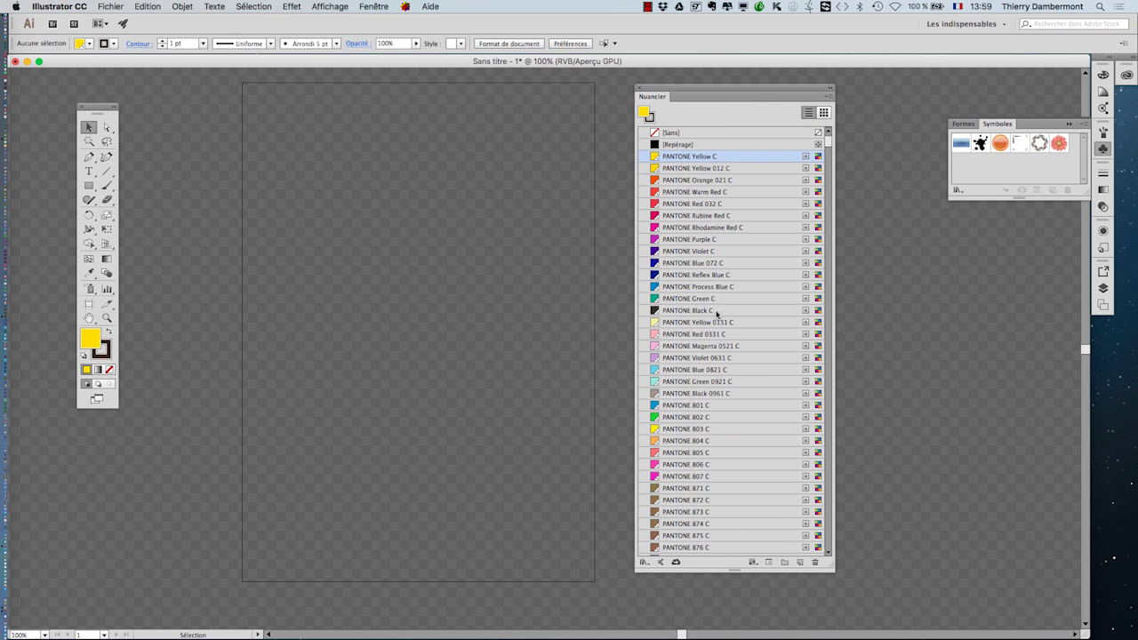
# Survey the extent of the PANTONE Solid Coated range in the Nuancier list, from the yellows through to the greens, and return to PANTONE Yellow C.
pyautogui.scroll(-10, 716, 313)
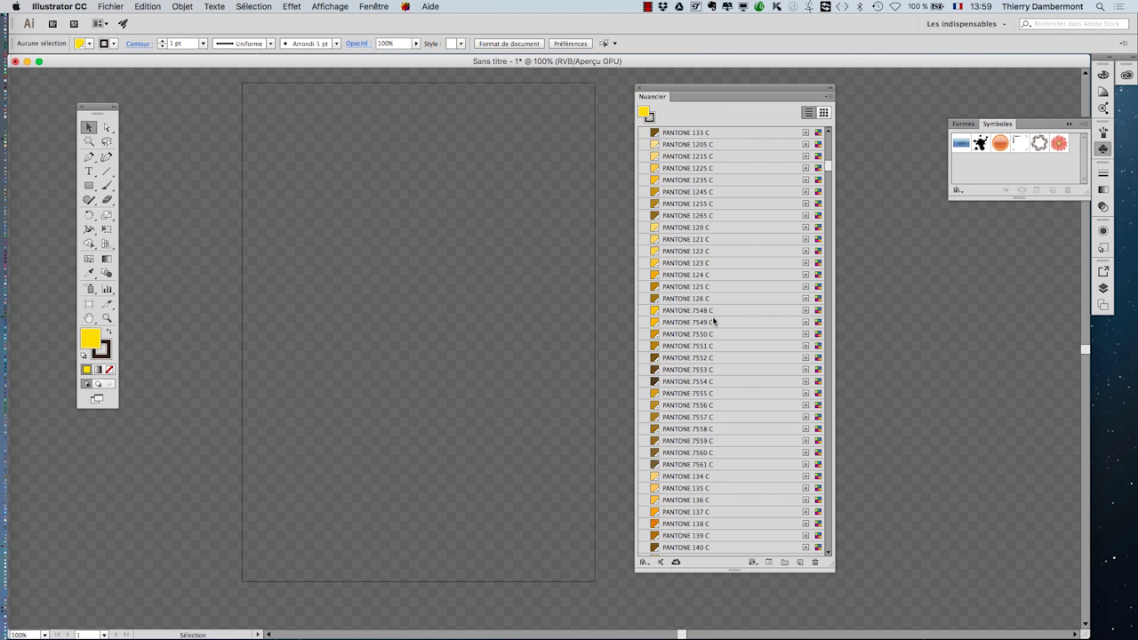
pyautogui.scroll(-15, 714, 321)
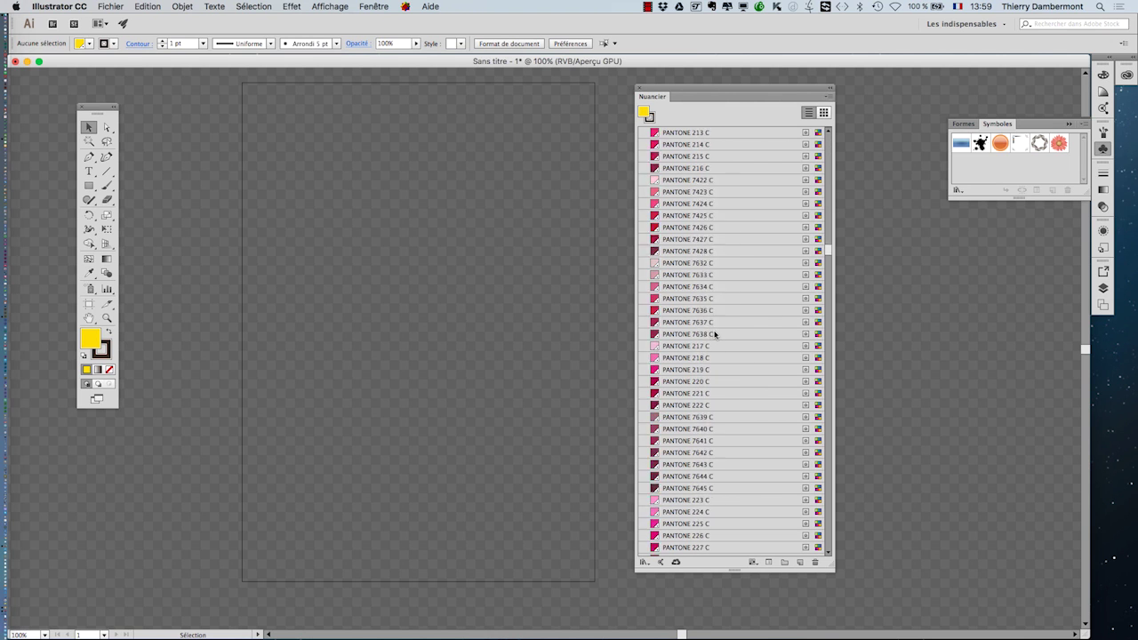
pyautogui.scroll(-15, 714, 334)
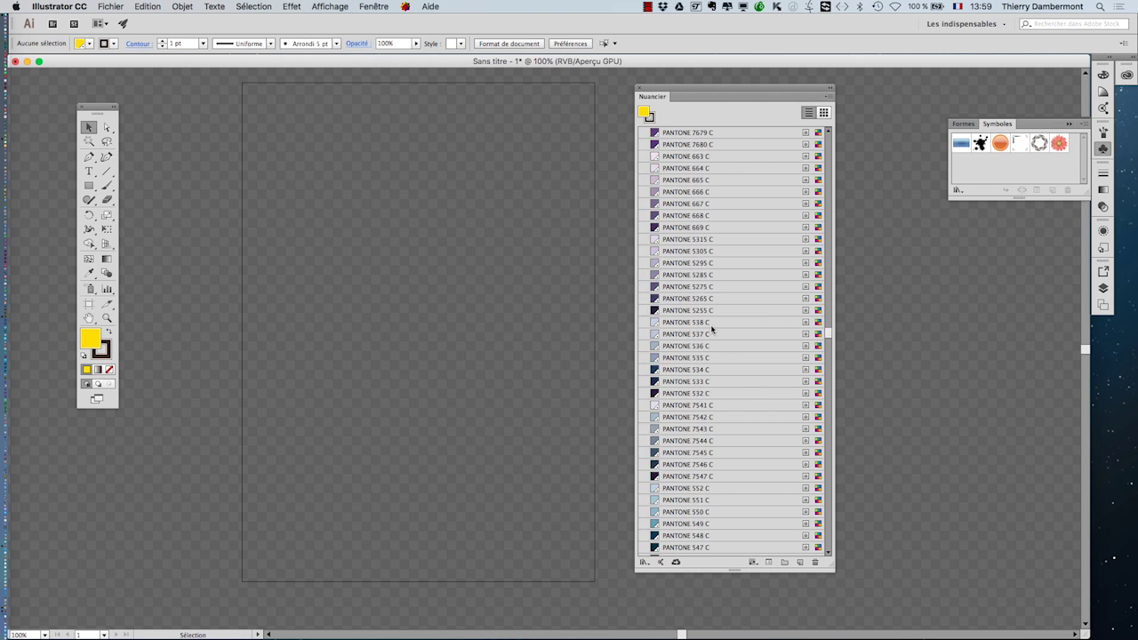
pyautogui.scroll(-15, 712, 330)
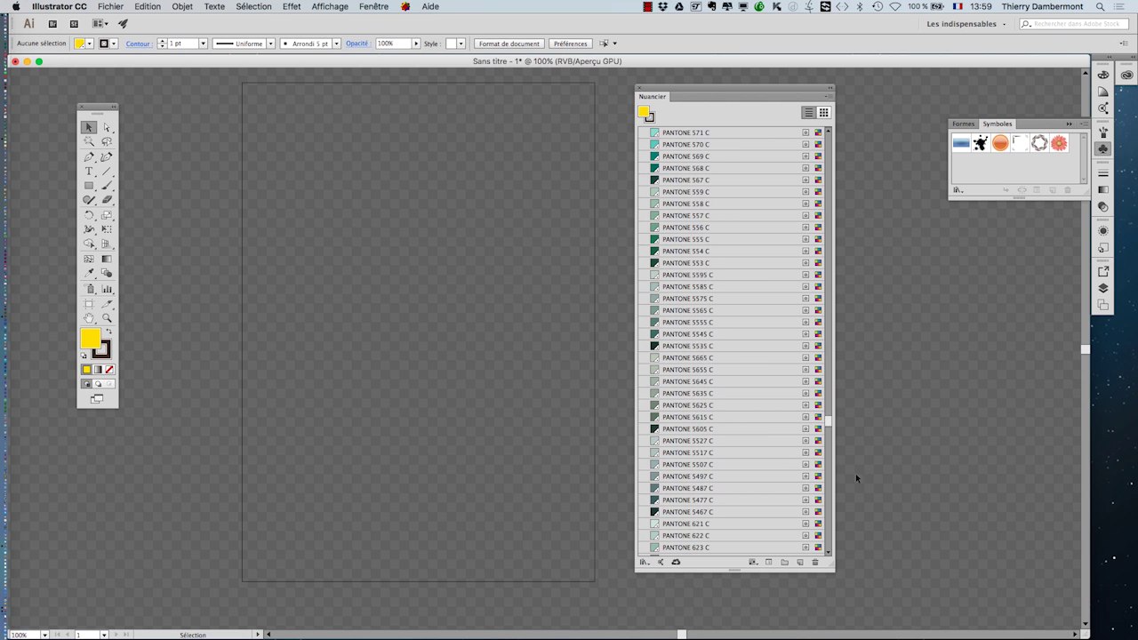
pyautogui.moveTo(827, 425); pyautogui.dragTo(749, 104)
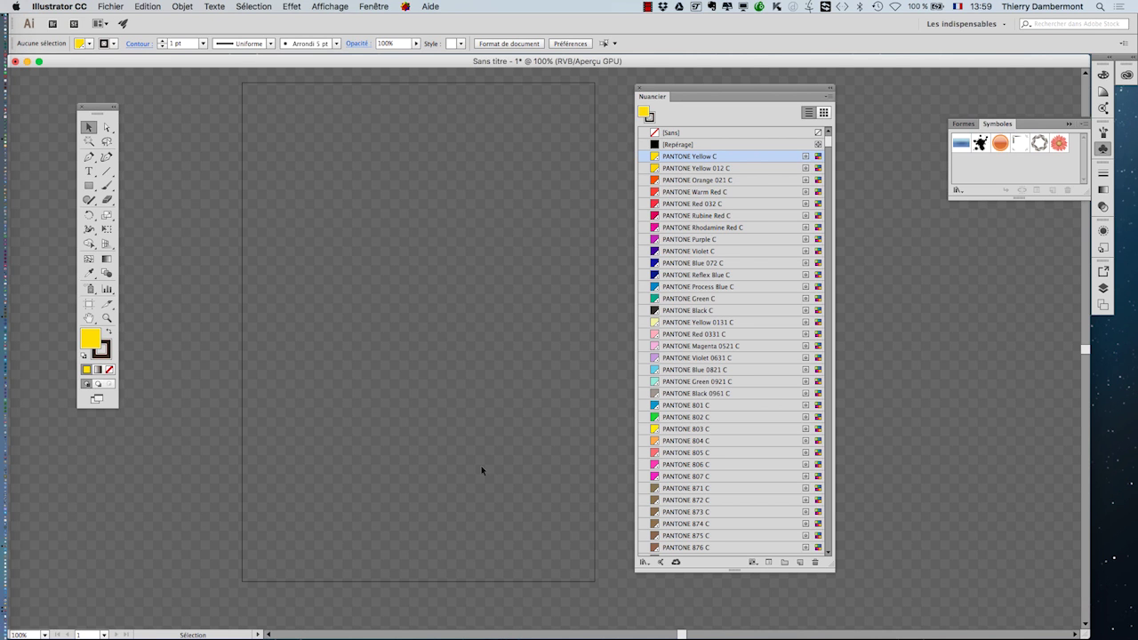
# Start saving the document under a new name, enlarge the save dialog and choose the folder "document de départ dans AI".
pyautogui.click(111, 6)
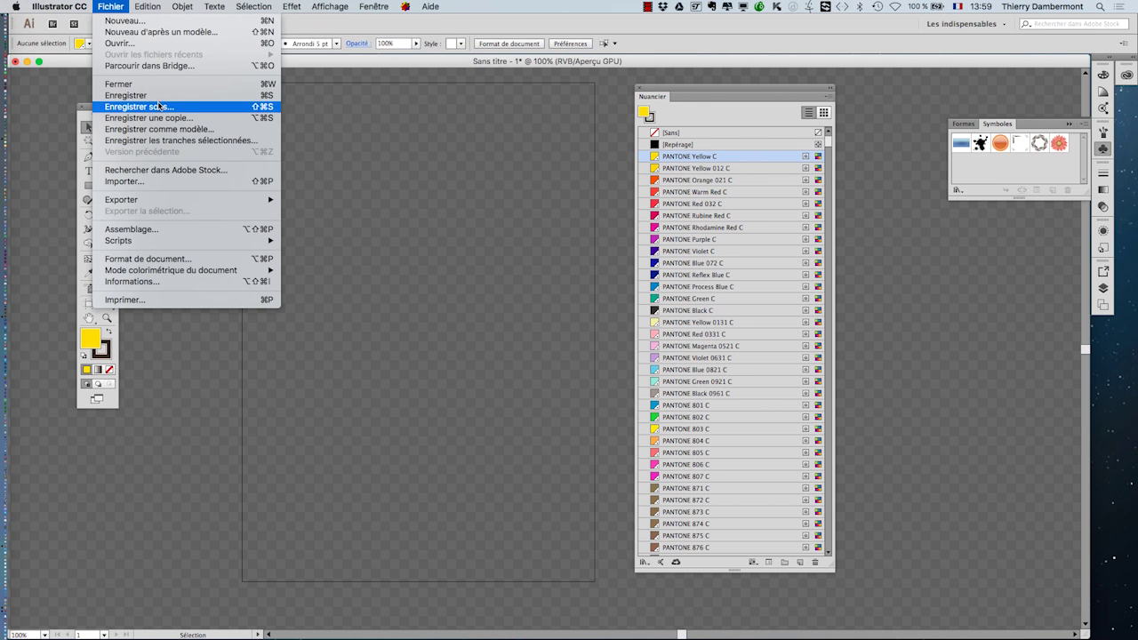
pyautogui.press('Return')
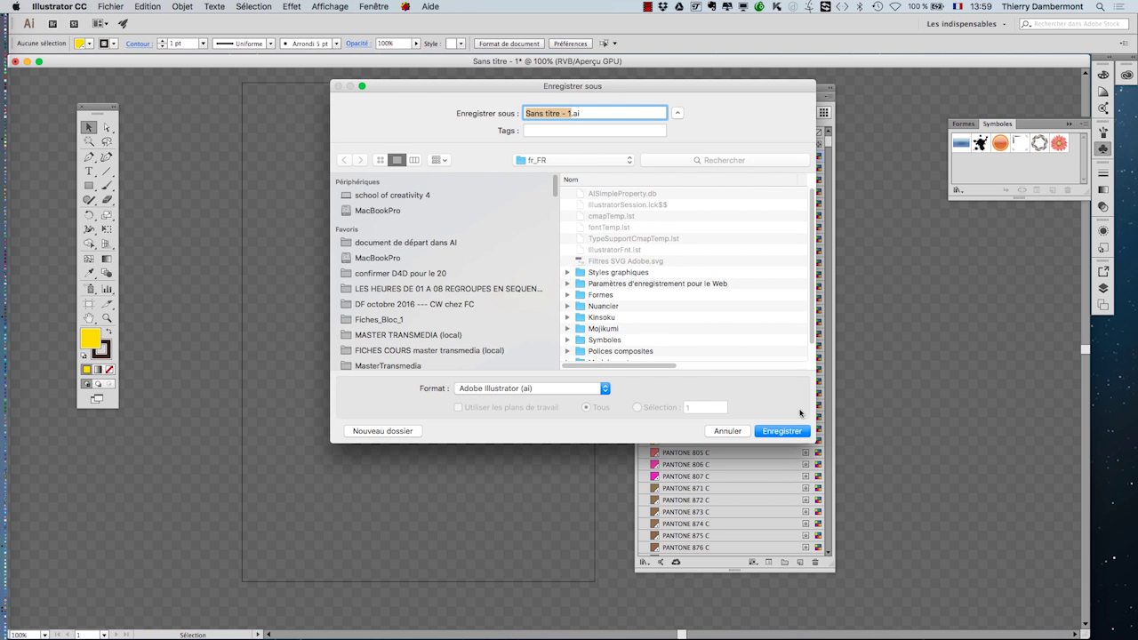
pyautogui.moveTo(814, 440); pyautogui.dragTo(991, 480)
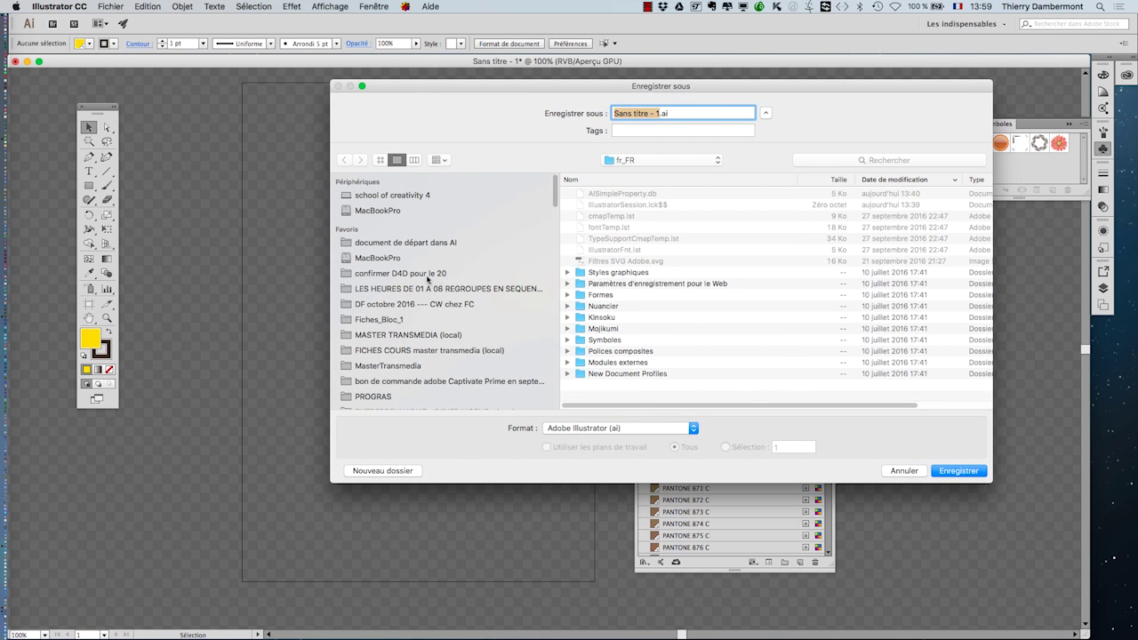
pyautogui.click(390, 247)
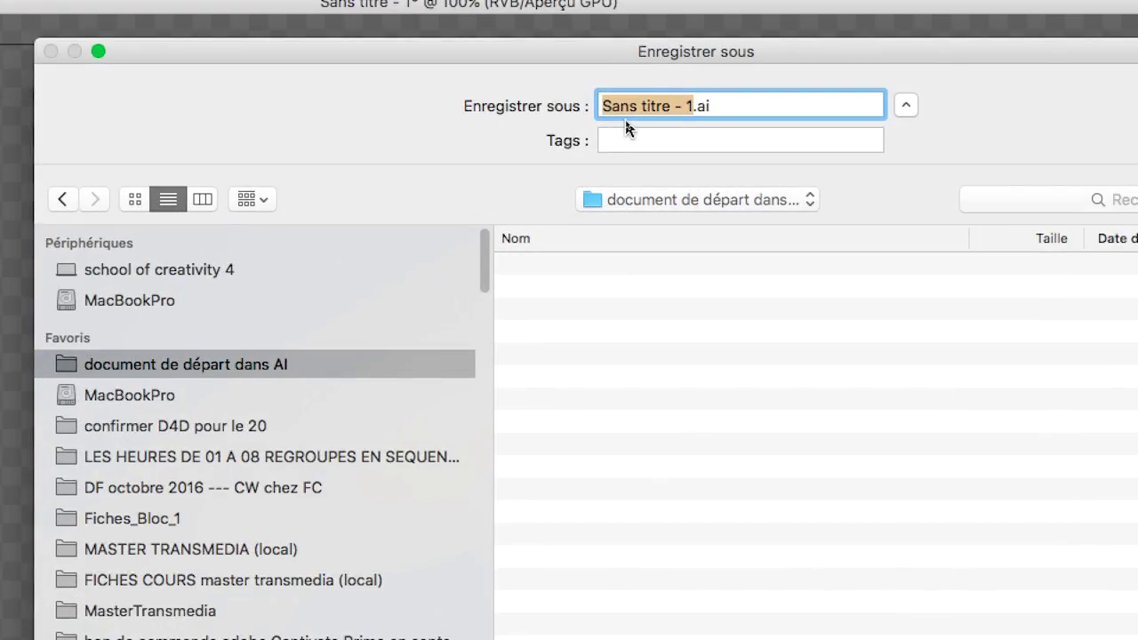
# Replace the default file name with A4V-avecToutesPantonesSC, keeping the .ai extension.
pyautogui.click(683, 106)
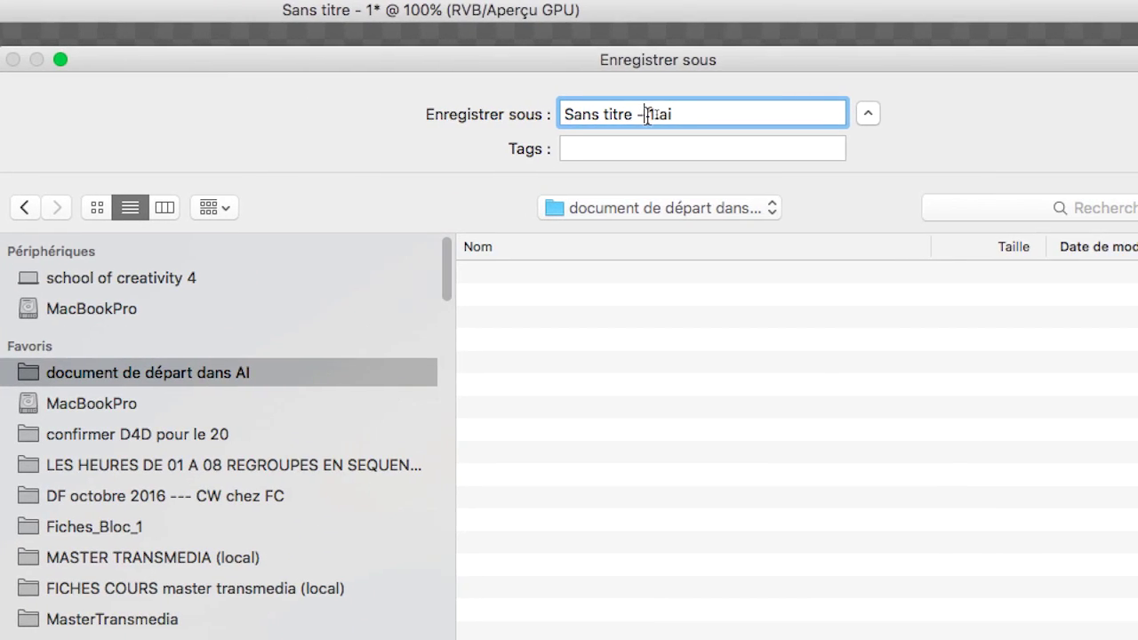
pyautogui.moveTo(693, 107); pyautogui.dragTo(592, 100)
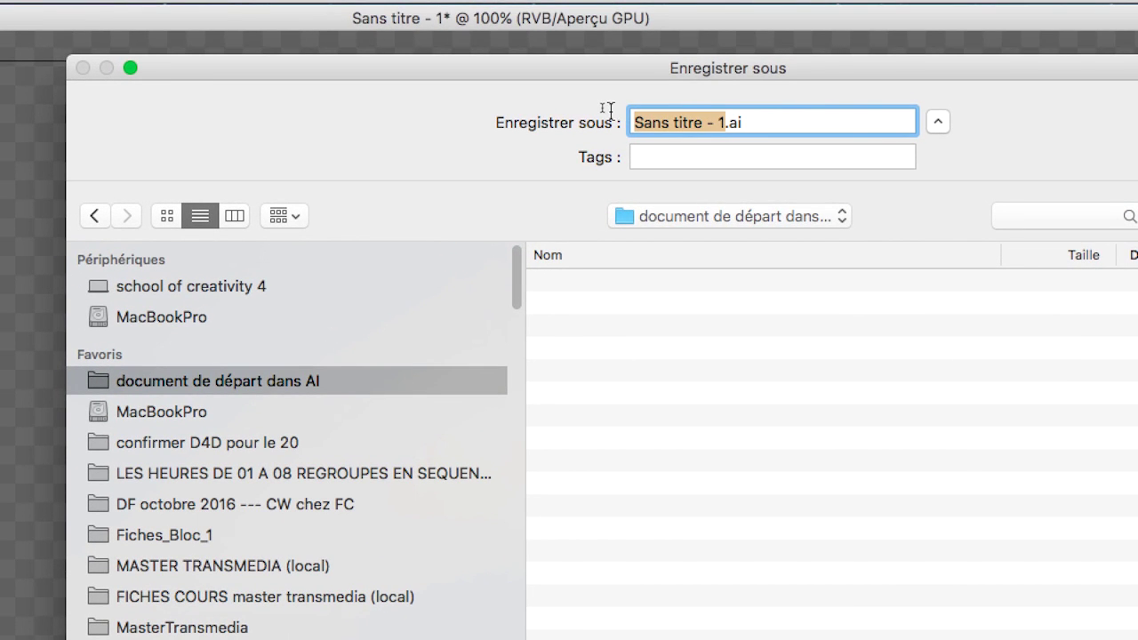
pyautogui.write('A4')
pyautogui.write('-vert')
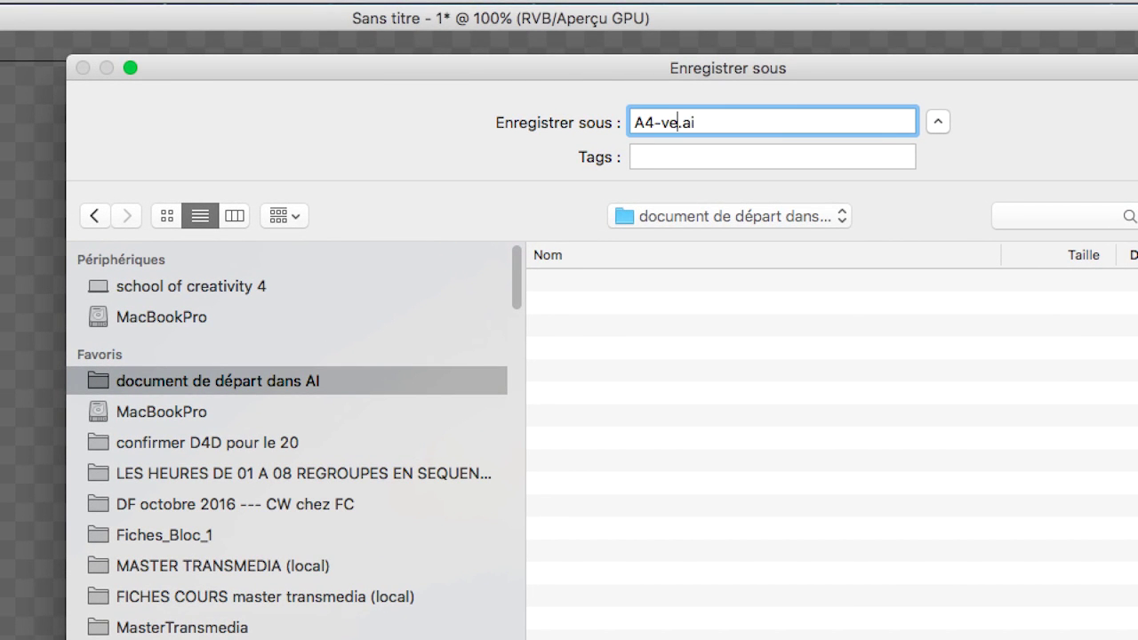
pyautogui.press('BackSpace')
pyautogui.press('BackSpace')
pyautogui.press('BackSpace')
pyautogui.press('BackSpace')
pyautogui.press('BackSpace')
pyautogui.write('V-')
pyautogui.write('tr')
pyautogui.press('BackSpace')
pyautogui.press('BackSpace')
pyautogui.write('avec')
pyautogui.write('ToutesPa')
pyautogui.write('ntones')
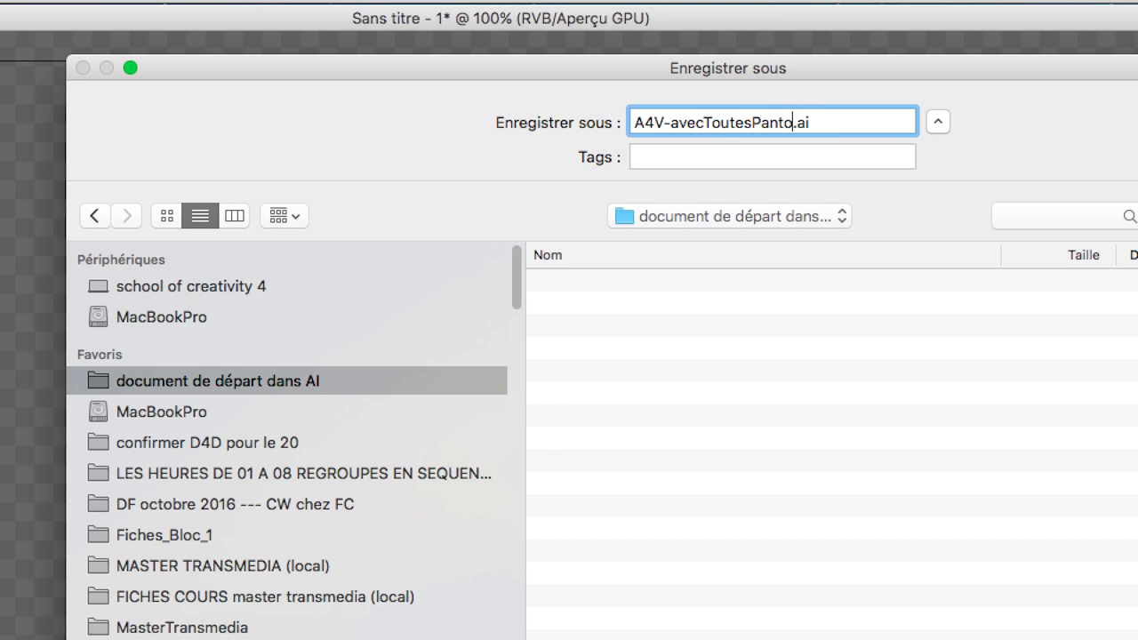
pyautogui.write('SC')
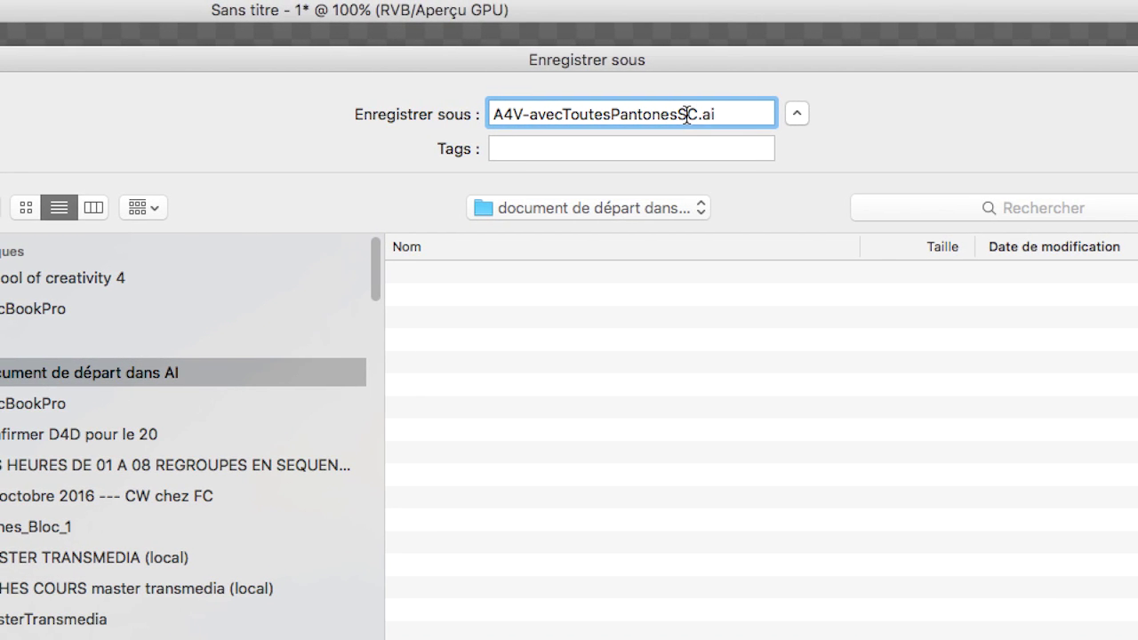
# Change the file name to A4V-avec-Toutes-Pantones-SolidC.ai and save it in Illustrator CC format with the default options.
pyautogui.click(686, 115)
pyautogui.write('olid')
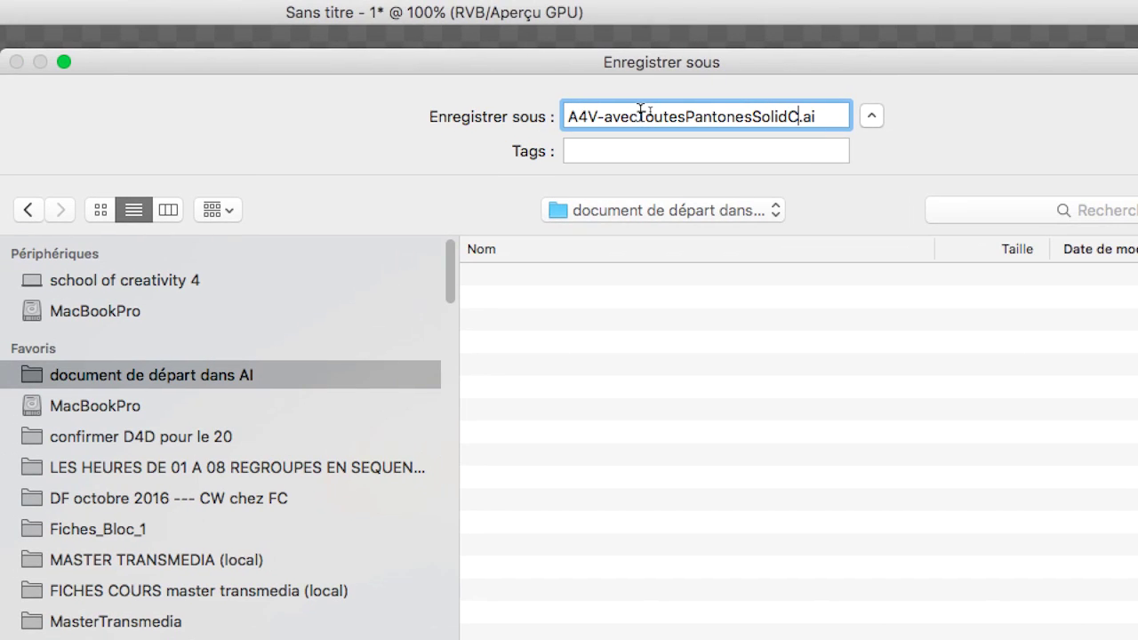
pyautogui.click(589, 101)
pyautogui.write('-')
pyautogui.click(685, 117)
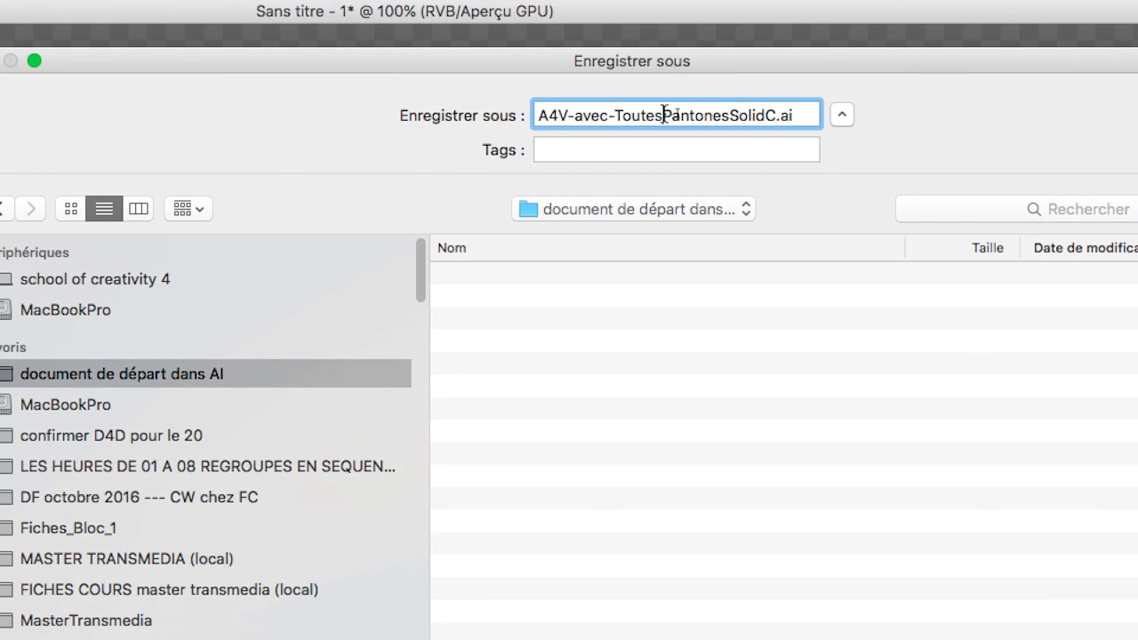
pyautogui.write('-')
pyautogui.click(737, 115)
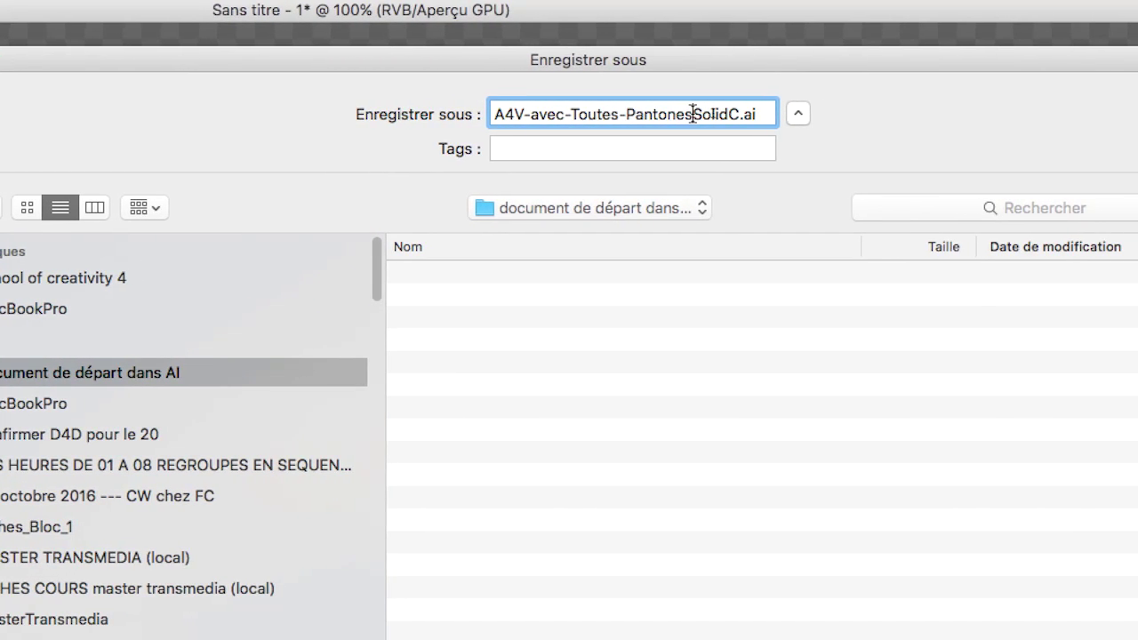
pyautogui.write('-')
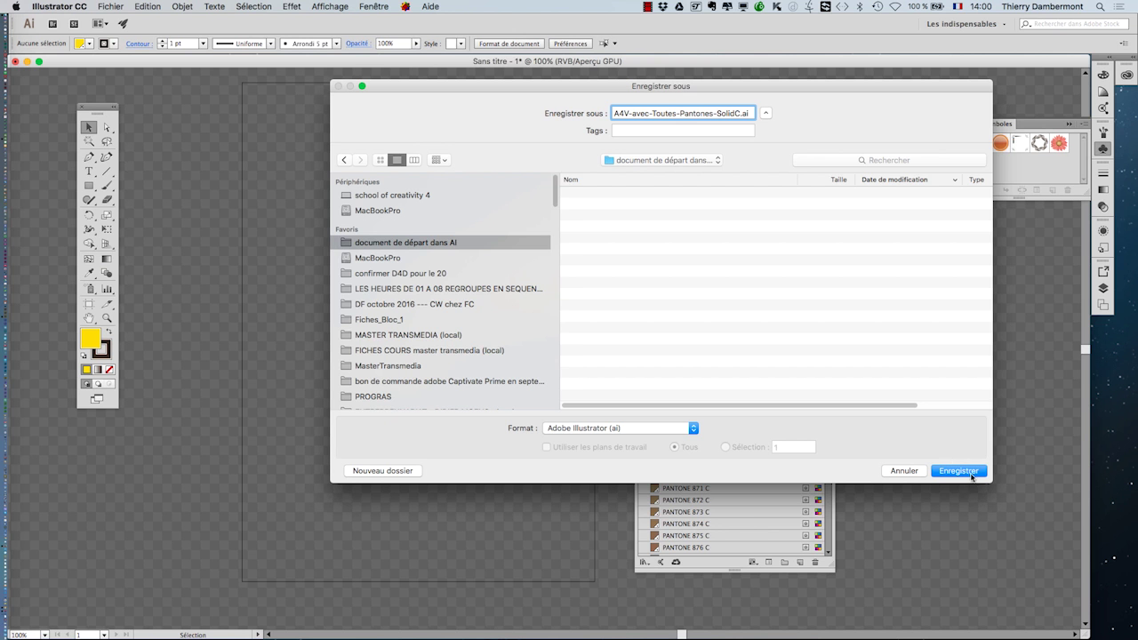
pyautogui.click(974, 475)
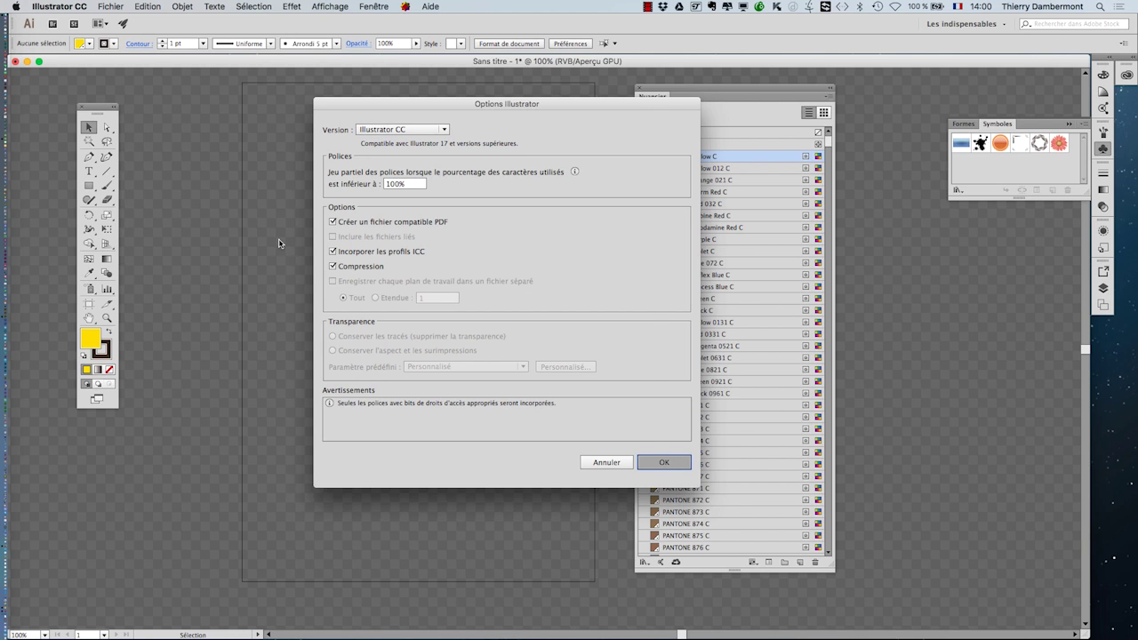
pyautogui.press('Return')
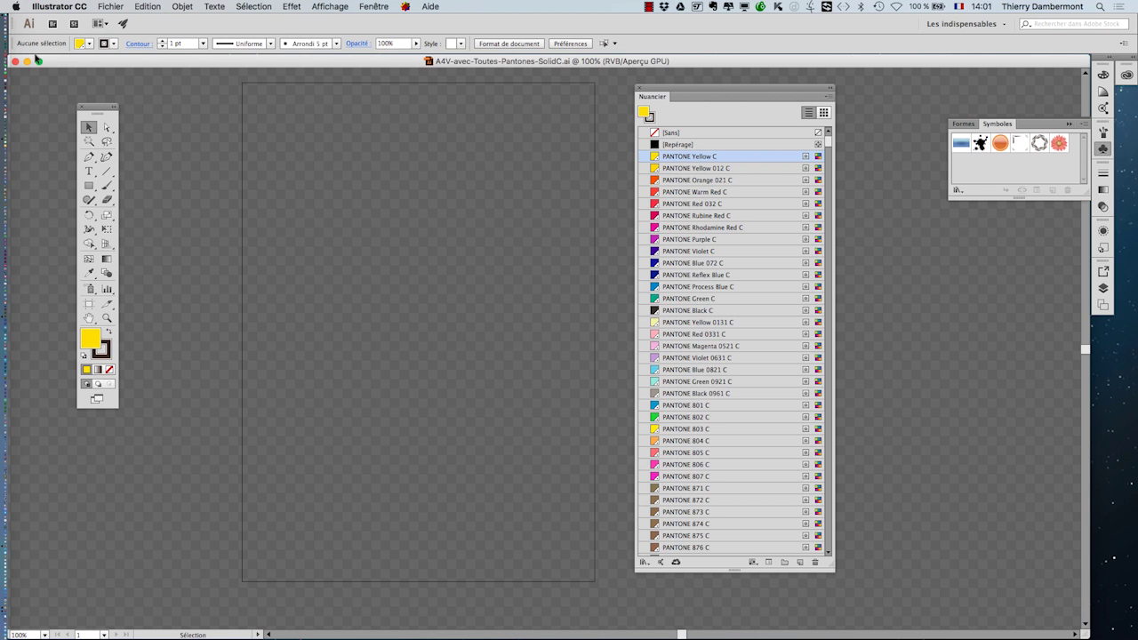
# Start a new document, review the available document profiles and browse for a profile file on disk.
pyautogui.click(105, 6)
pyautogui.click(111, 20)
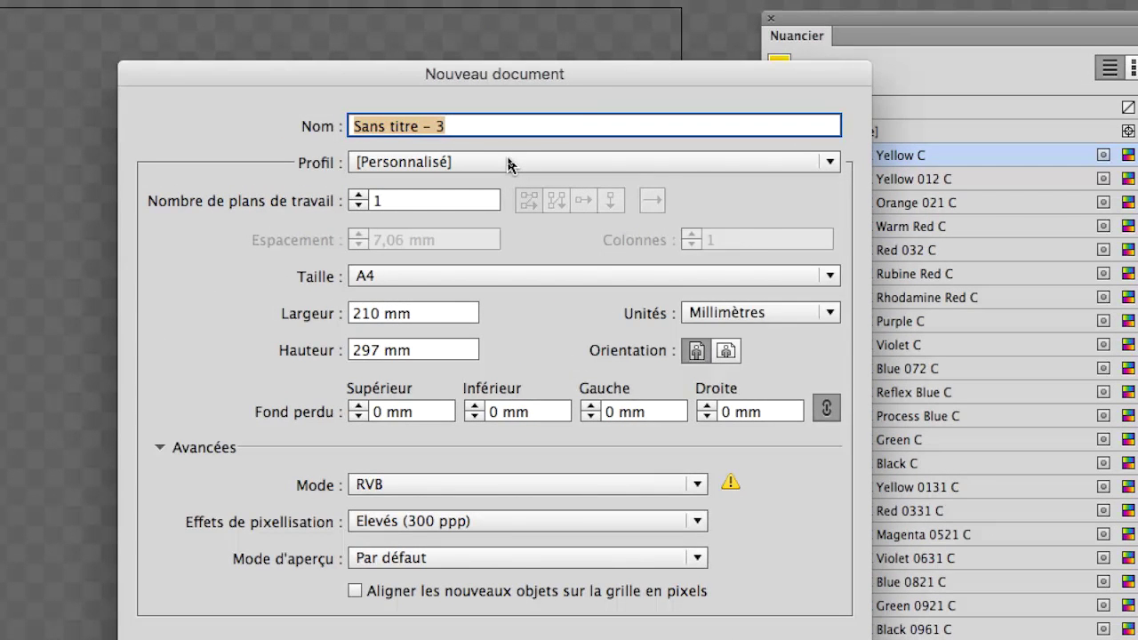
pyautogui.click(509, 163)
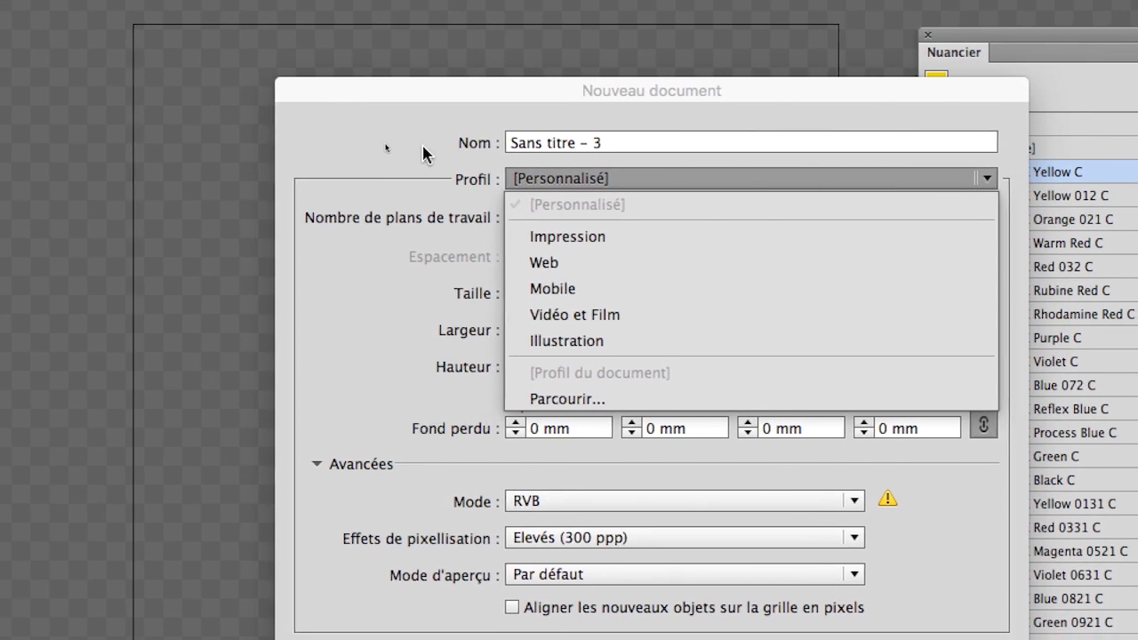
pyautogui.click(263, 134)
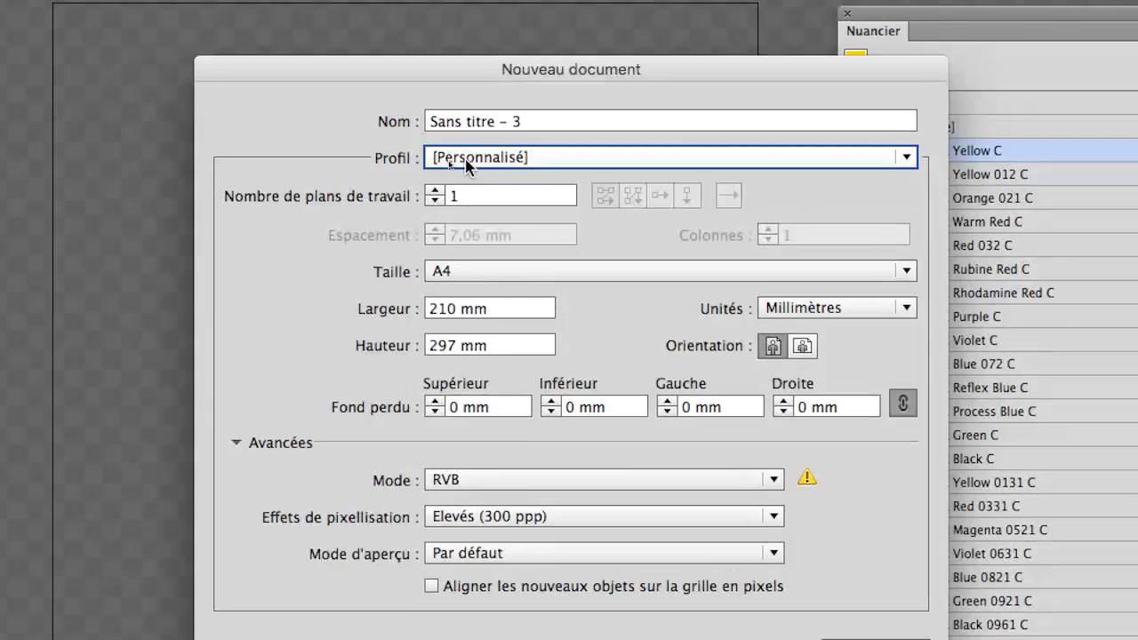
pyautogui.click(556, 178)
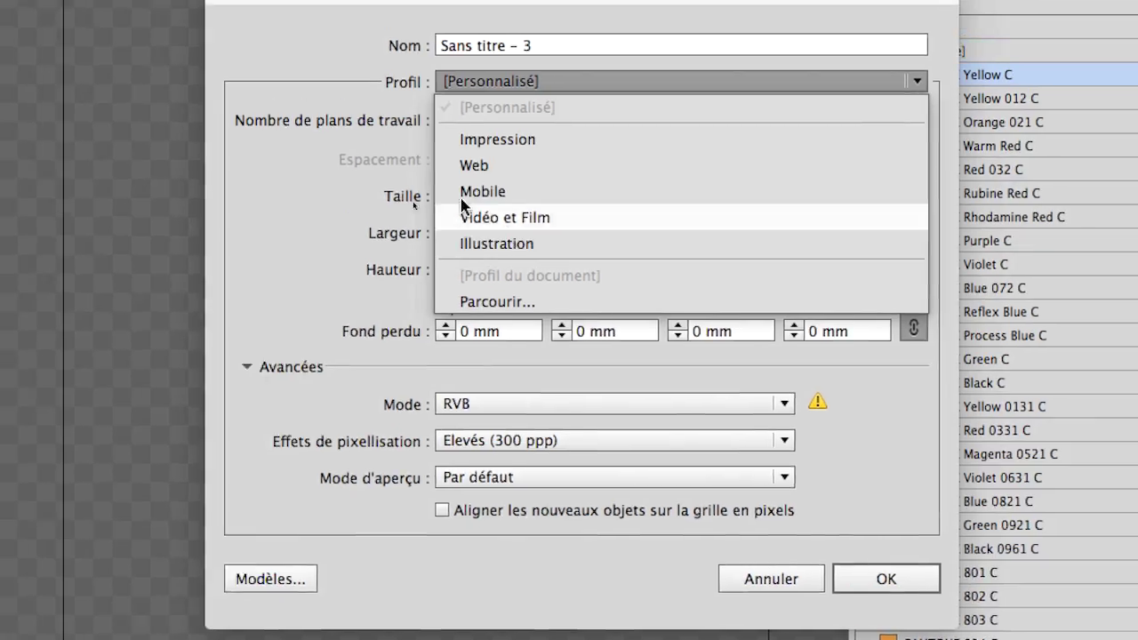
pyautogui.click(405, 135)
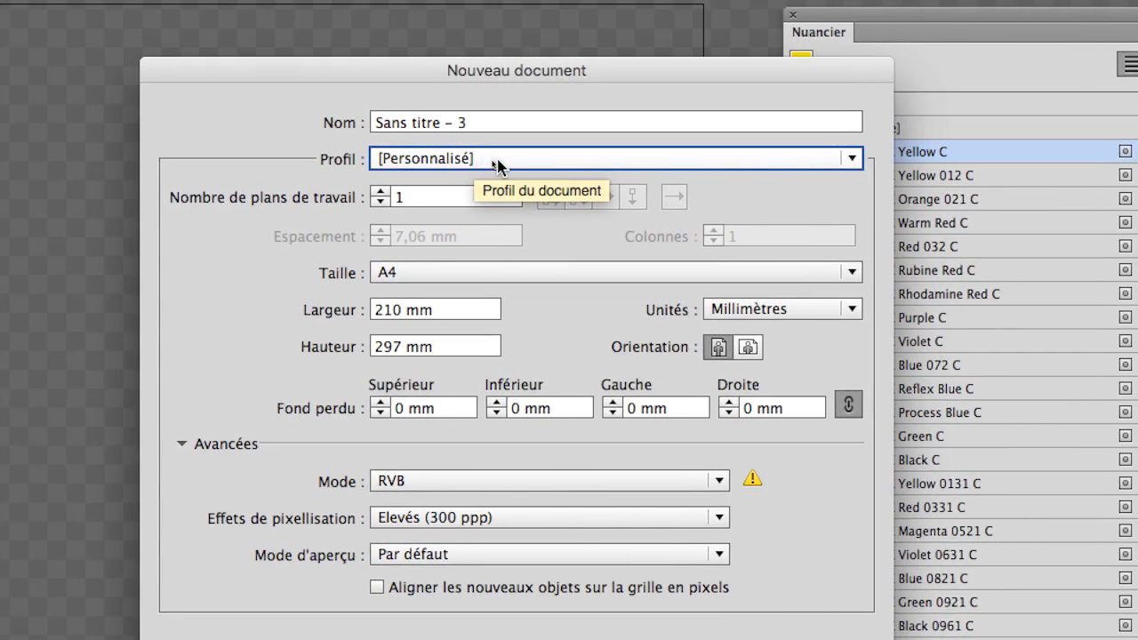
pyautogui.click(498, 165)
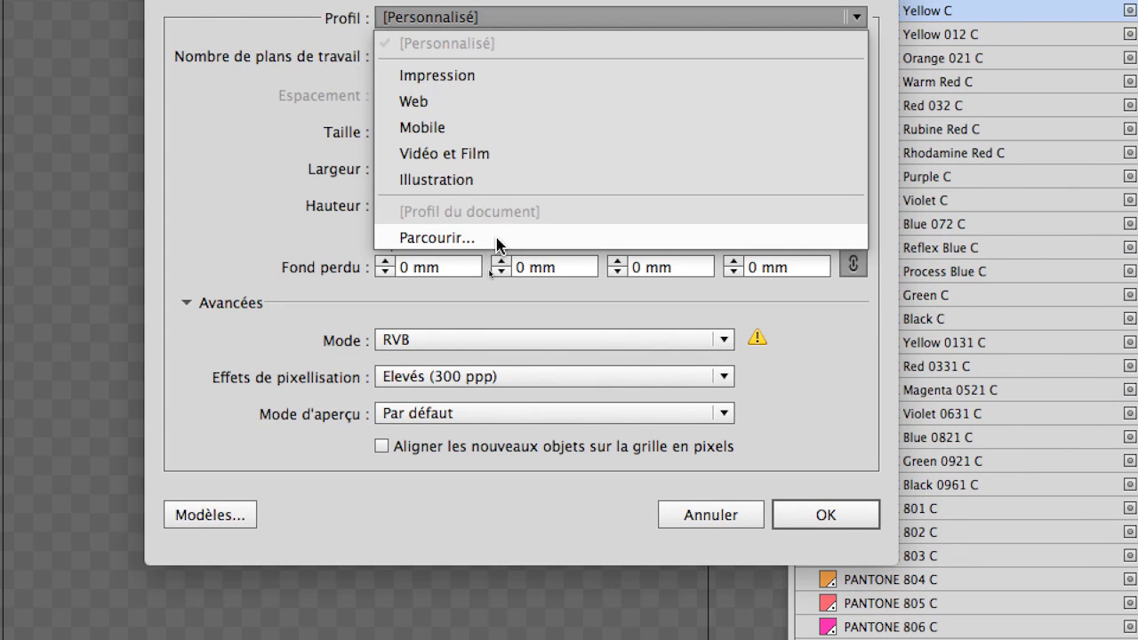
pyautogui.click(496, 238)
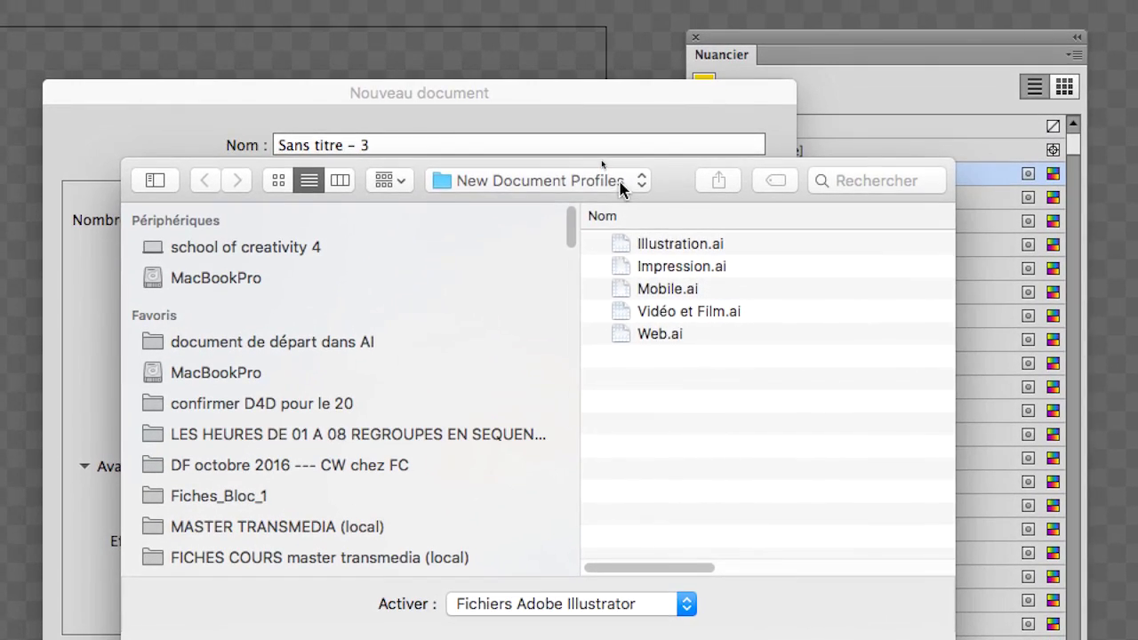
# Add the New Document Profiles folder from fr_FR to the file browser's favourites, and cancel the profile selection and the new document.
pyautogui.click(562, 84)
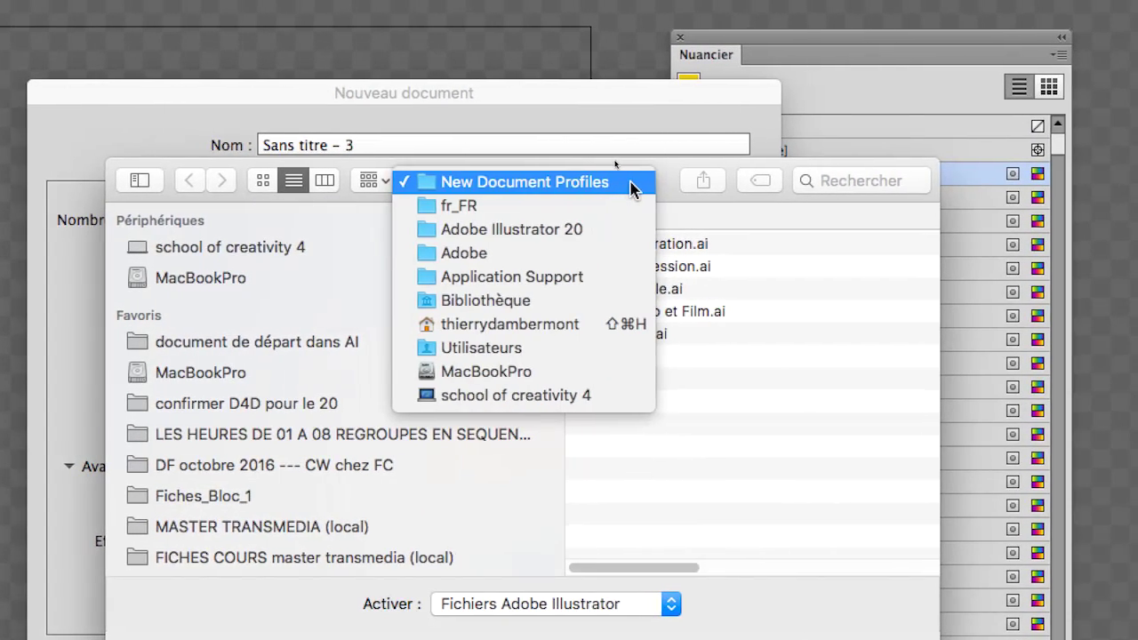
pyautogui.click(633, 184)
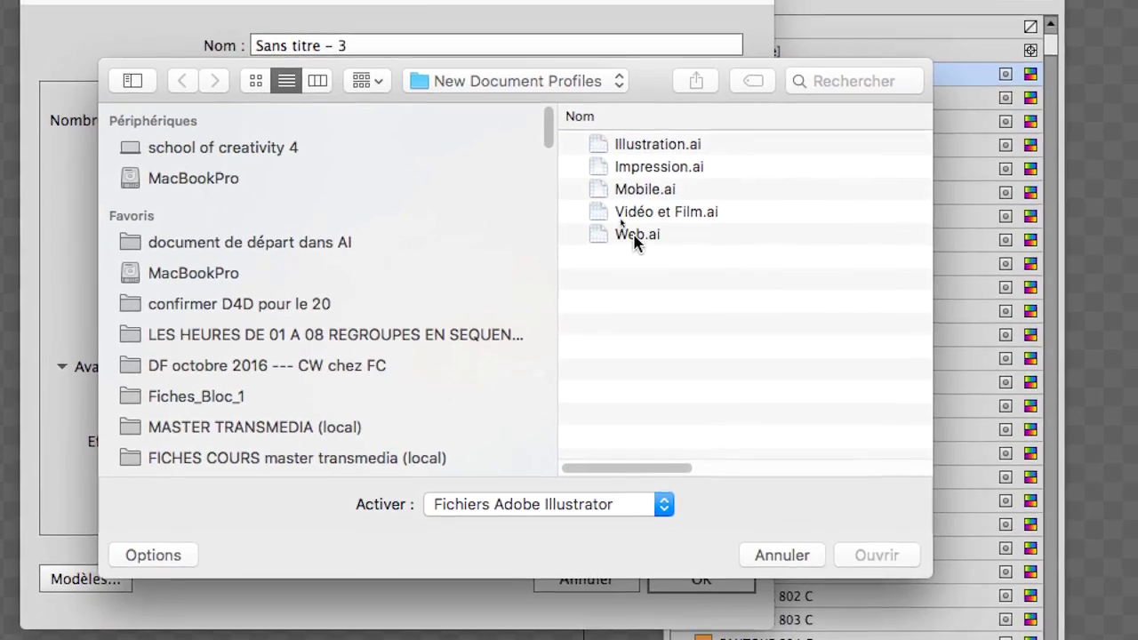
pyautogui.click(611, 83)
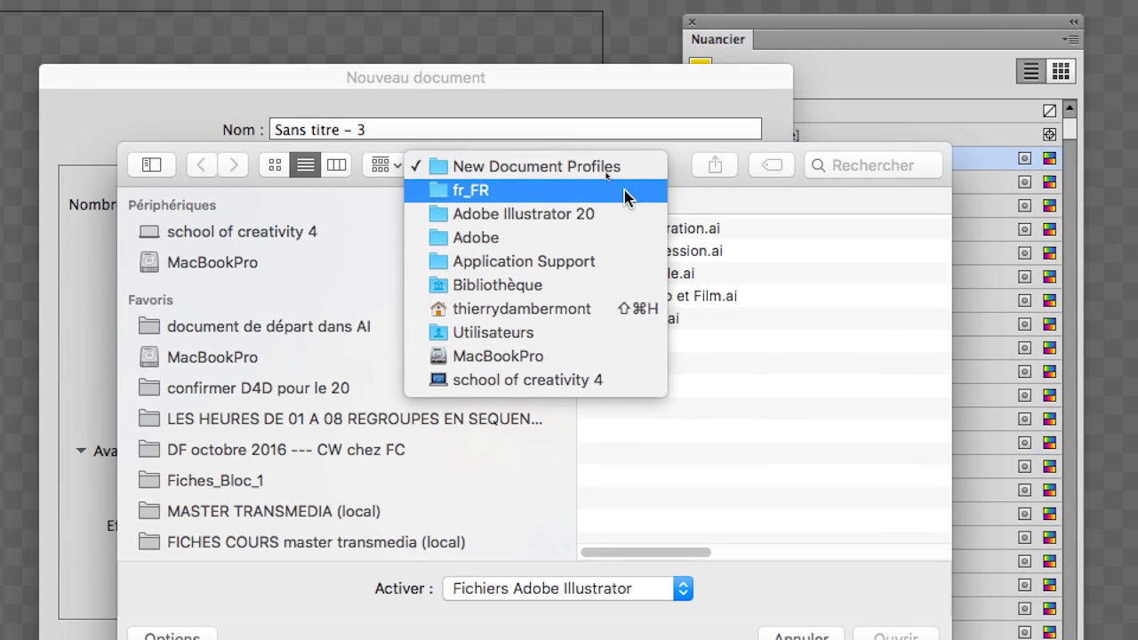
pyautogui.click(625, 190)
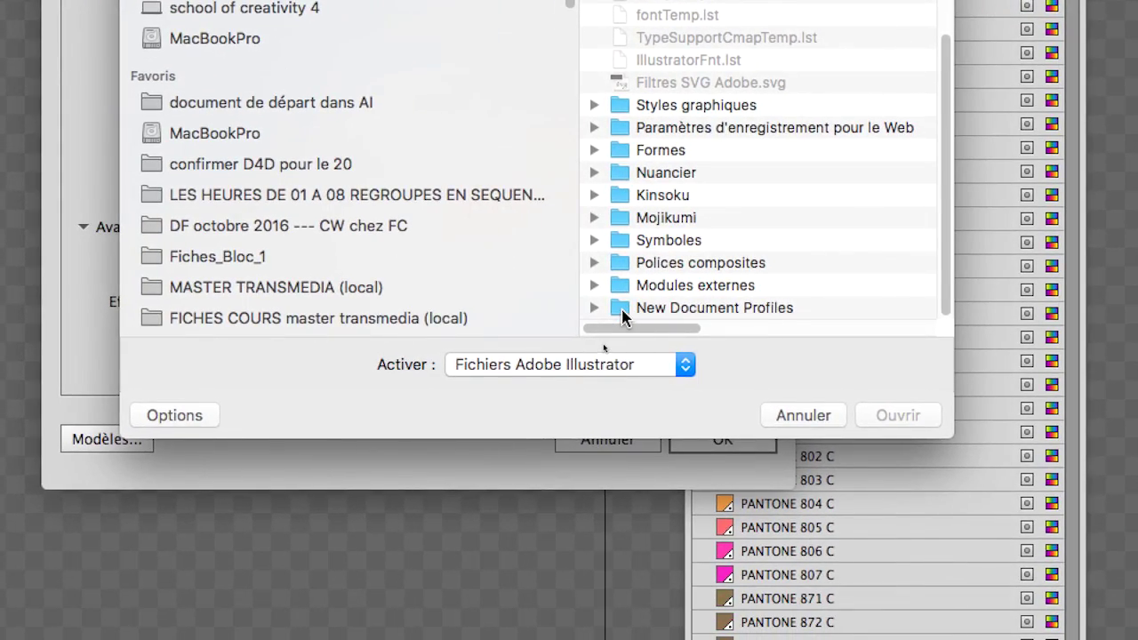
pyautogui.moveTo(600, 447); pyautogui.dragTo(553, 427)
pyautogui.moveTo(604, 306); pyautogui.dragTo(367, 116)
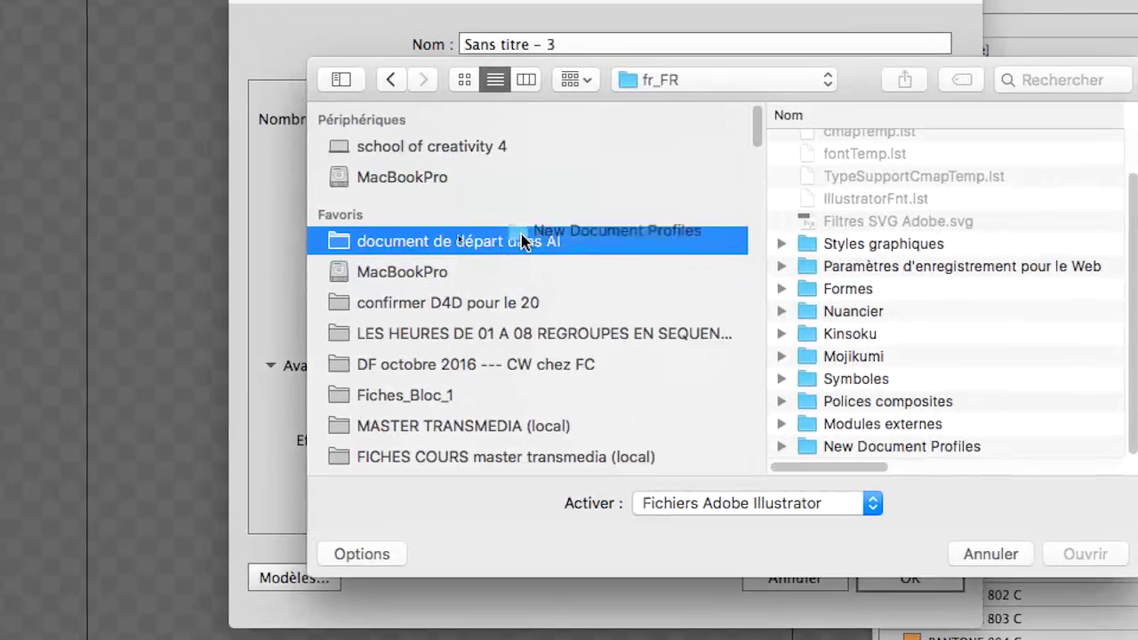
pyautogui.moveTo(520, 240); pyautogui.dragTo(521, 241)
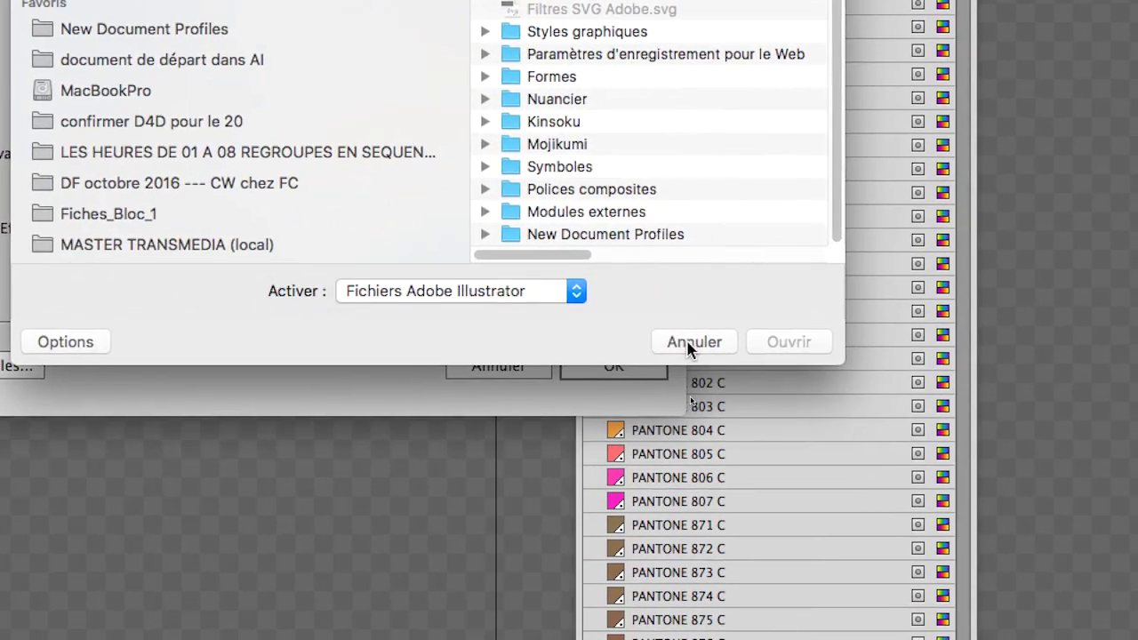
pyautogui.click(689, 345)
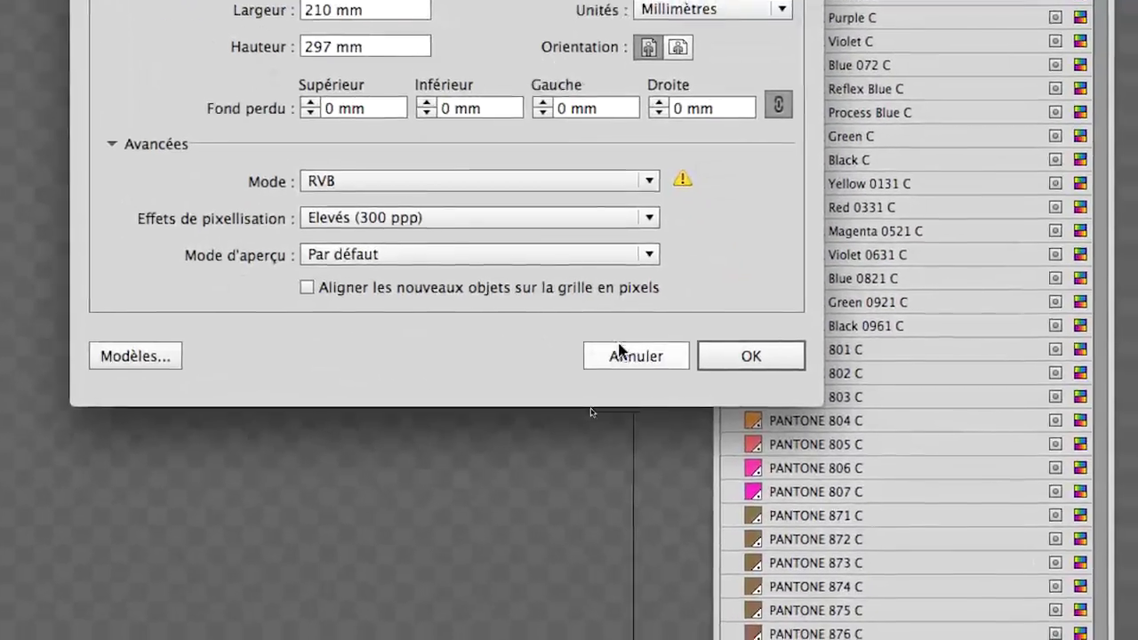
pyautogui.click(761, 637)
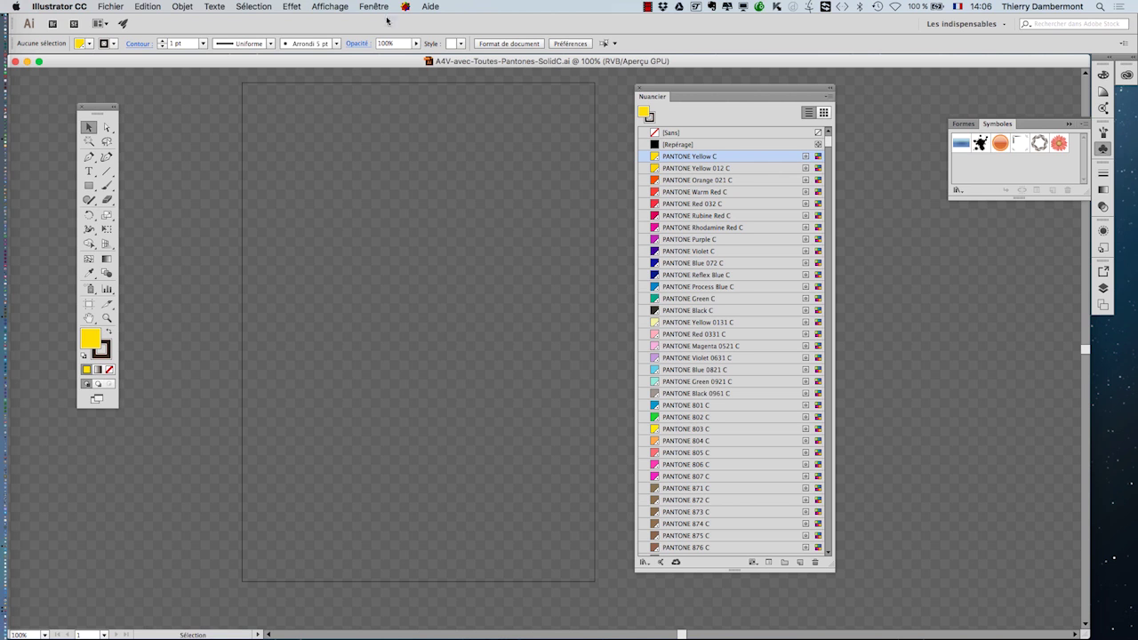
# Save the document as A4V-avec-Toutes-Pantones-SolidC.ai into the New Document Profiles folder, in Illustrator CC format with the default options.
pyautogui.moveTo(473, 64)
pyautogui.mouseDown()
pyautogui.moveTo(473, 75)
pyautogui.moveTo(481, 67)
pyautogui.mouseUp()
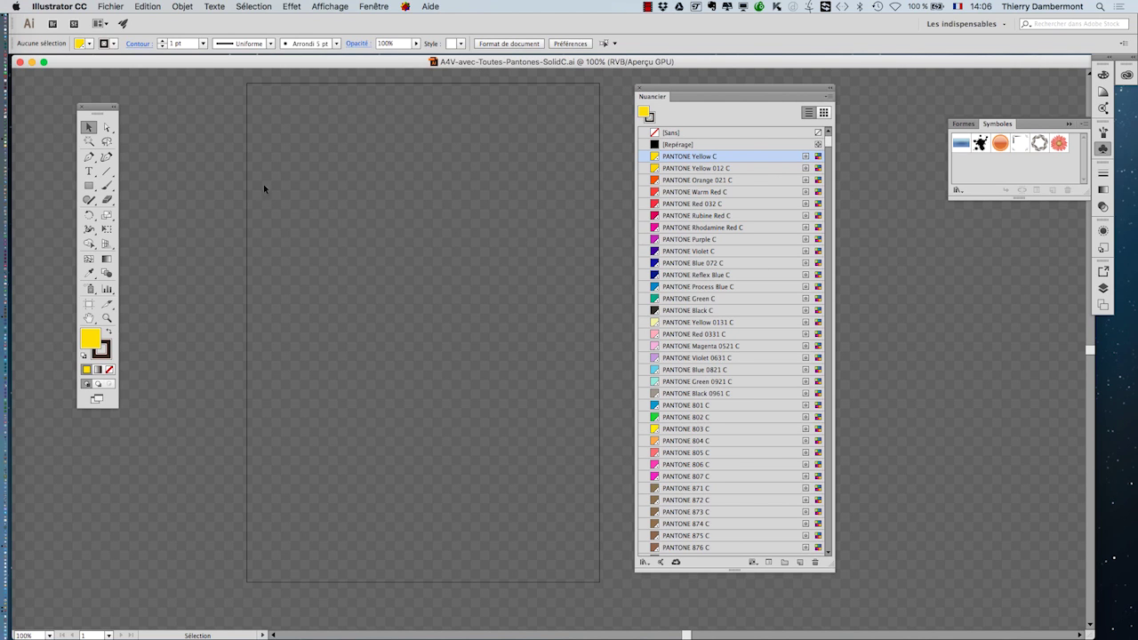
pyautogui.click(116, 5)
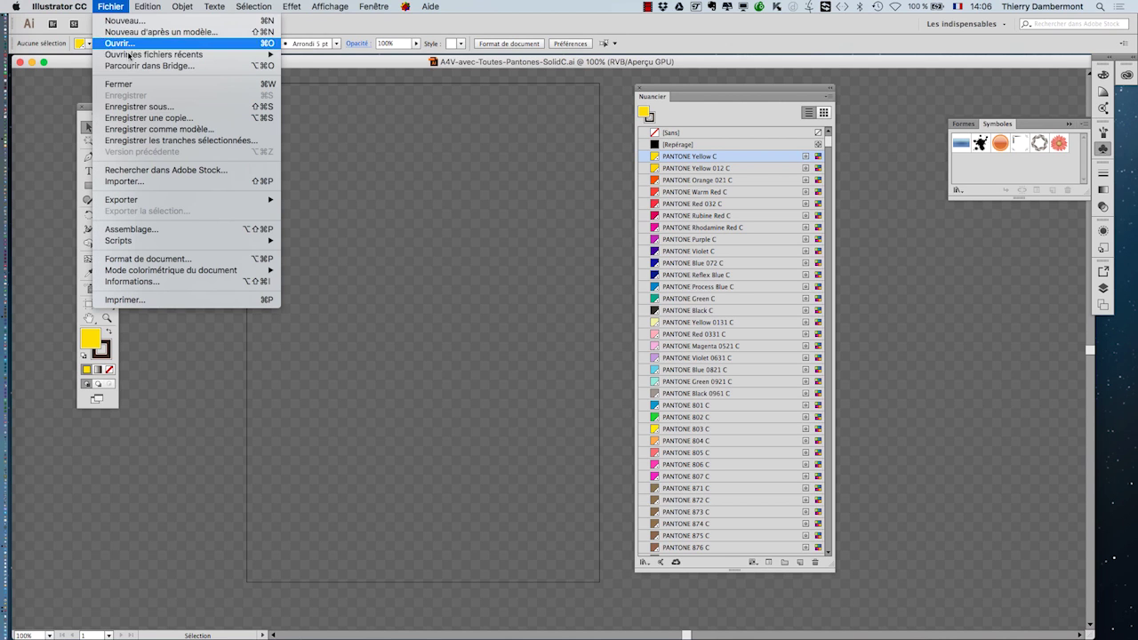
pyautogui.click(139, 107)
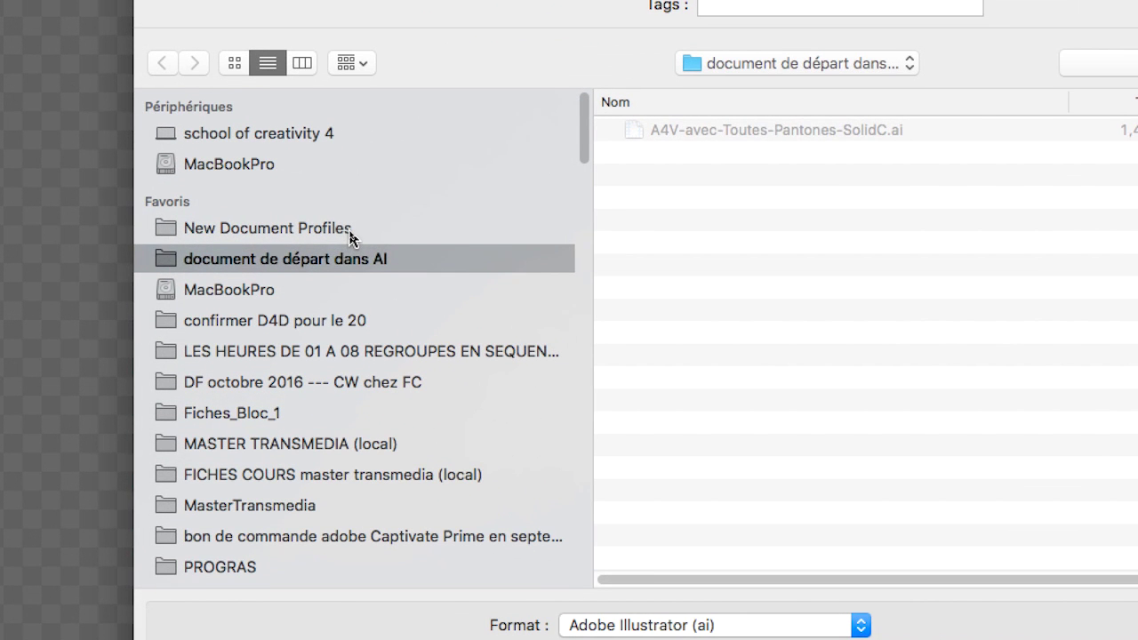
pyautogui.click(353, 233)
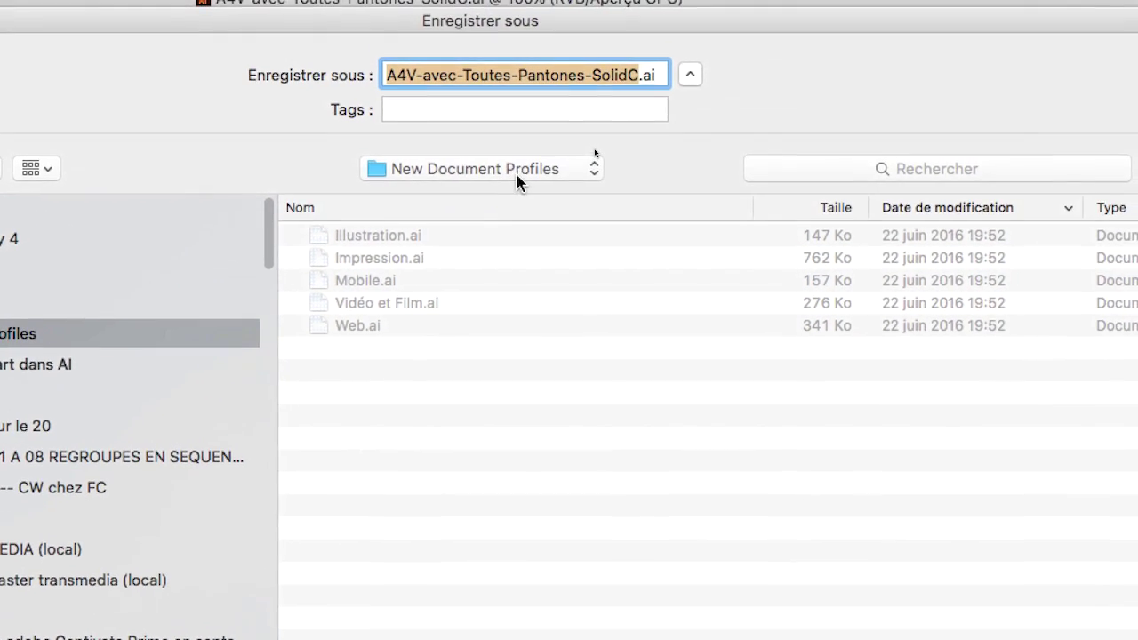
pyautogui.click(818, 67)
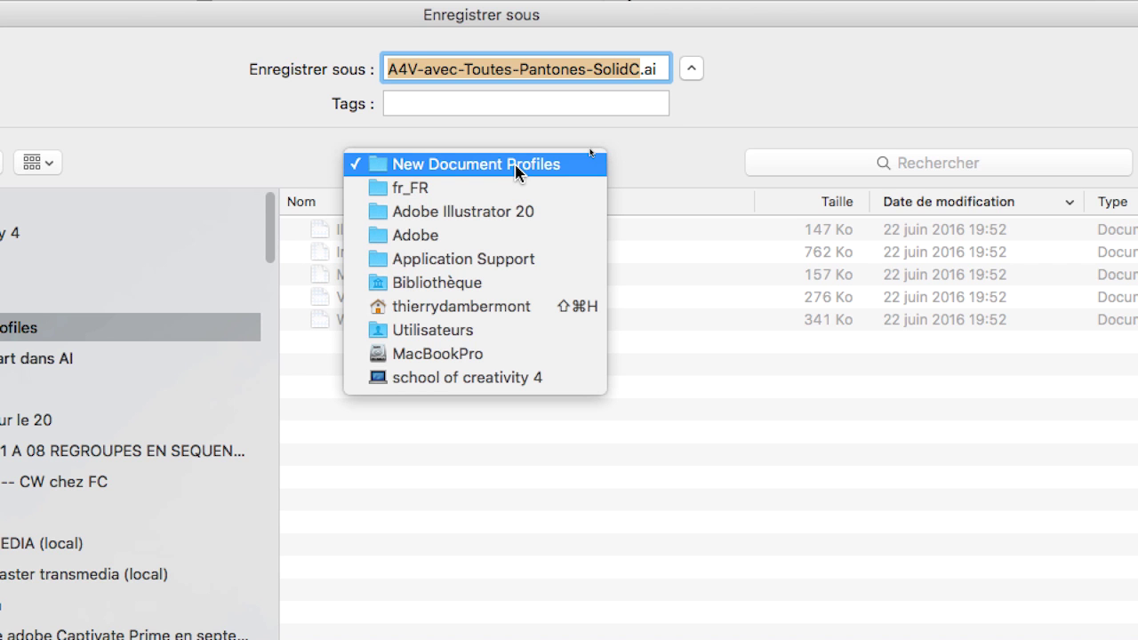
pyautogui.click(563, 128)
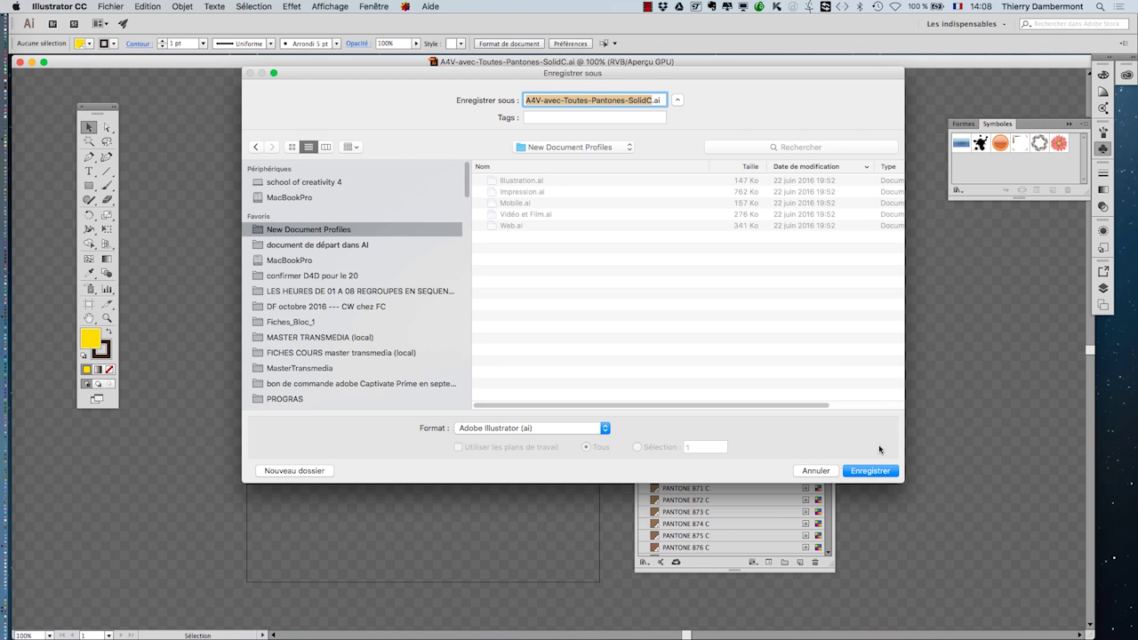
pyautogui.click(880, 472)
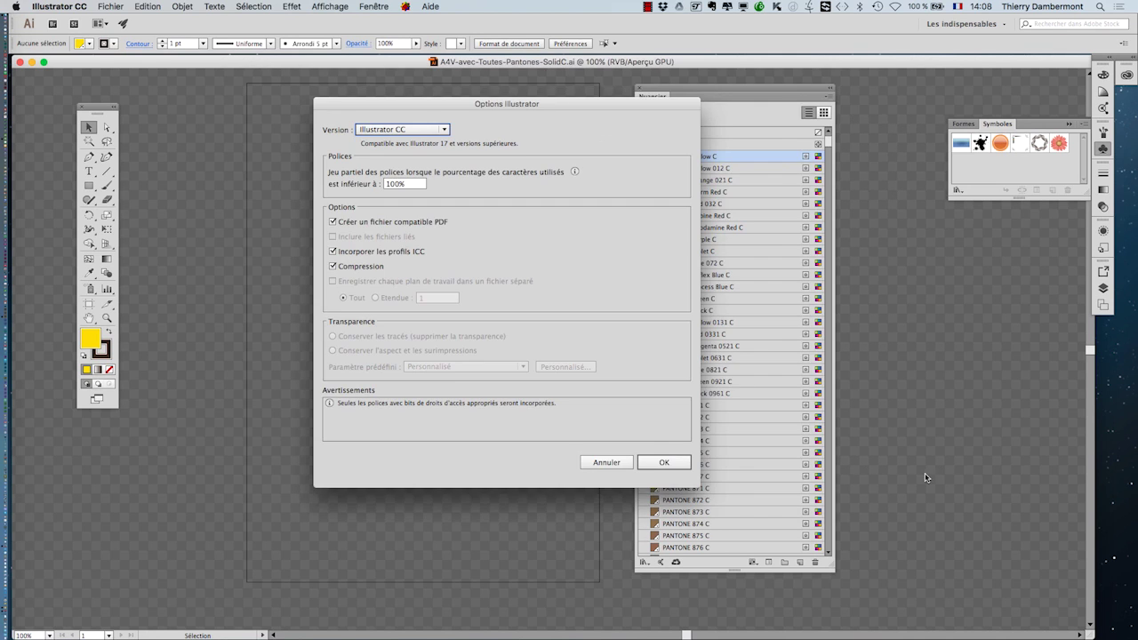
pyautogui.click(666, 462)
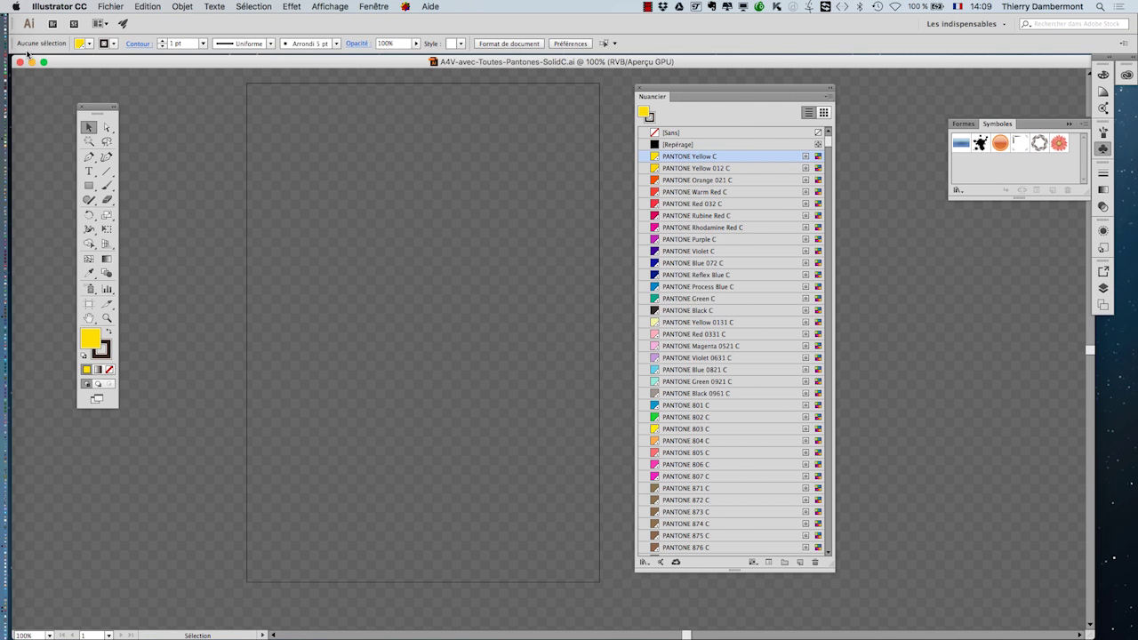
# Create a new document from the A4V-avec-Toutes-Pantones-SolidC profile and move the Swatches panel clear of the artboard.
pyautogui.click(101, 6)
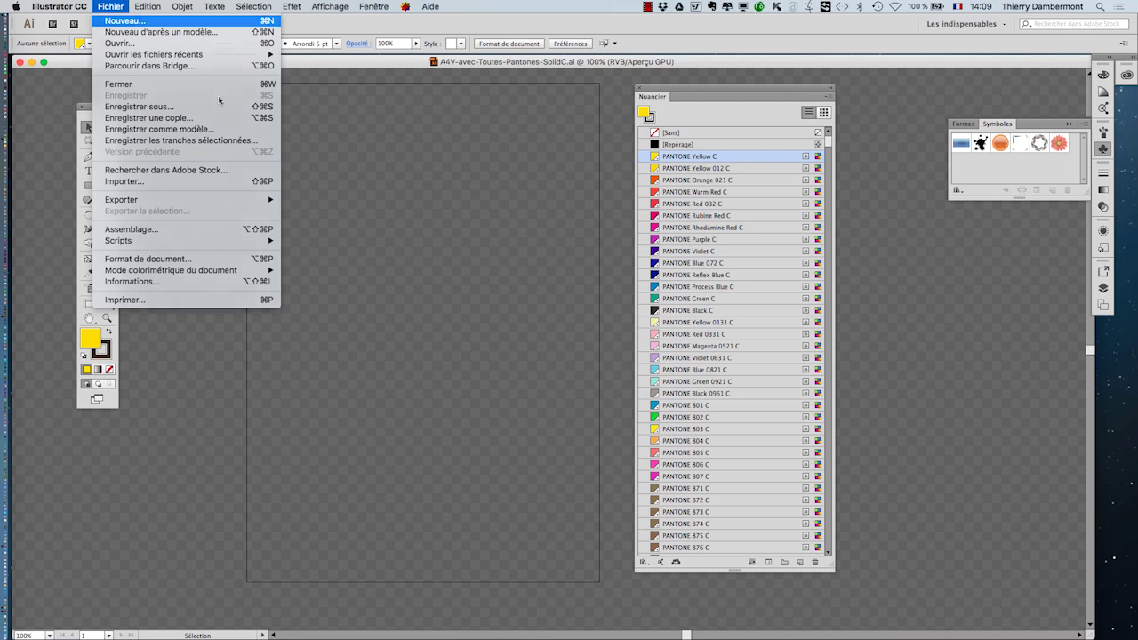
pyautogui.click(102, 20)
pyautogui.click(482, 160)
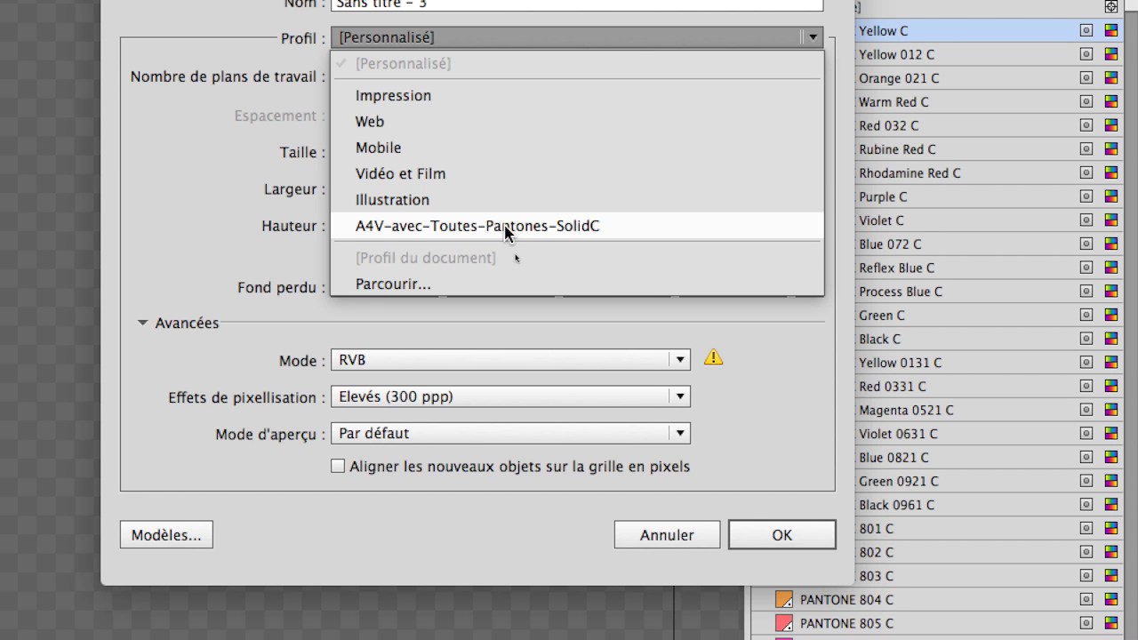
pyautogui.click(505, 227)
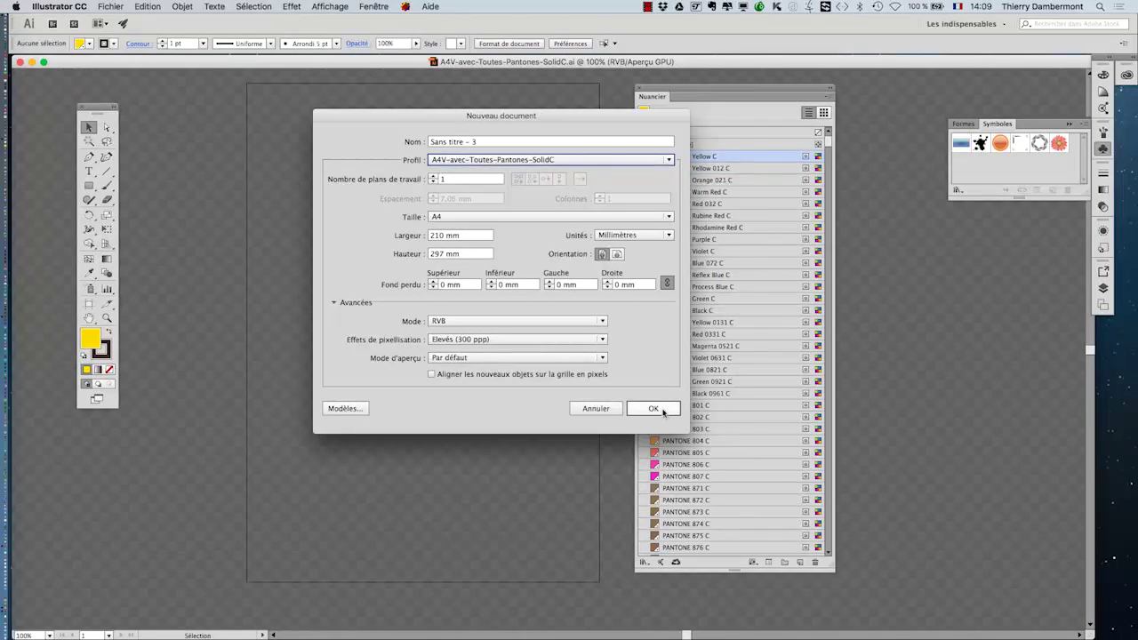
pyautogui.click(834, 639)
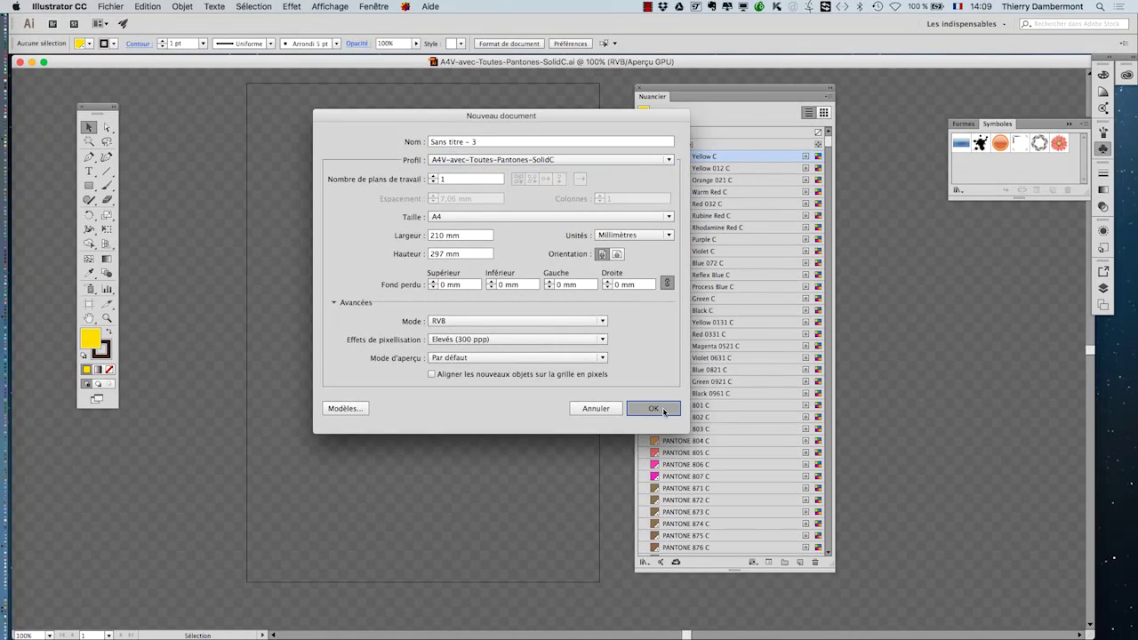
pyautogui.moveTo(708, 88); pyautogui.dragTo(920, 113)
pyautogui.moveTo(488, 249); pyautogui.dragTo(411, 247)
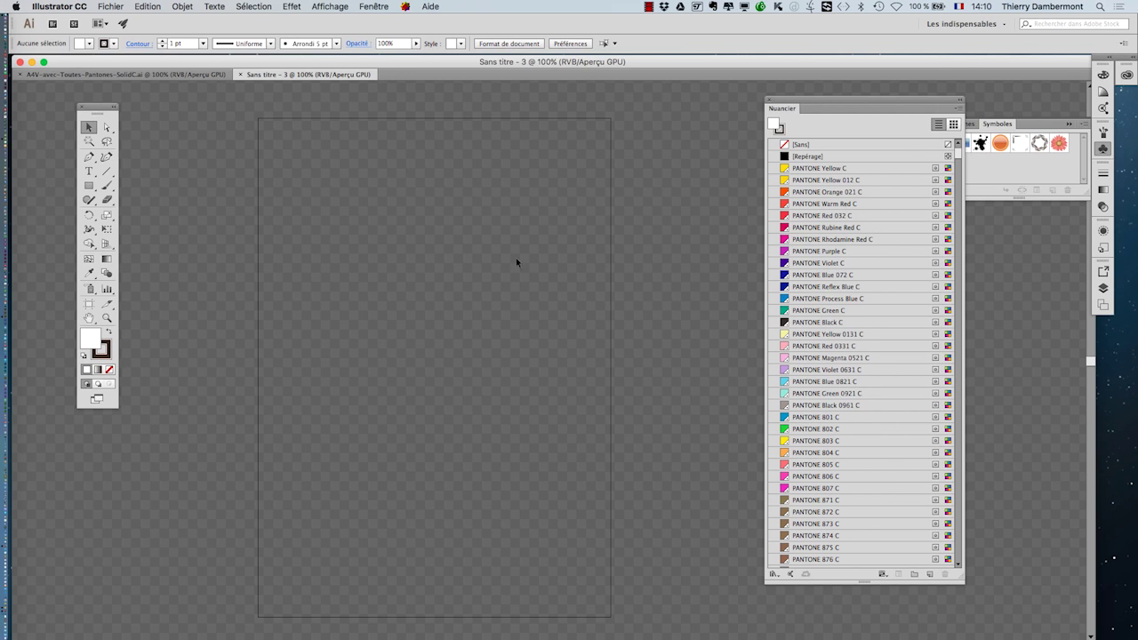
# Close all open documents and create another A4 RGB document with the A4V-avec-Toutes-Pantones-SolidC profile.
pyautogui.click(20, 62)
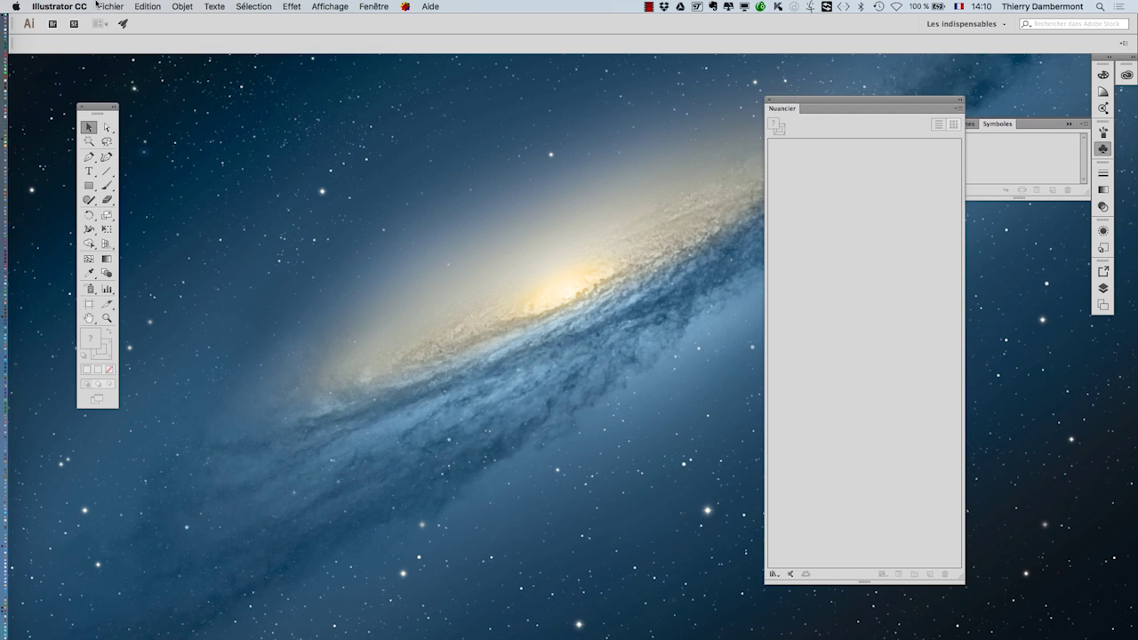
pyautogui.click(99, 6)
pyautogui.click(302, 134)
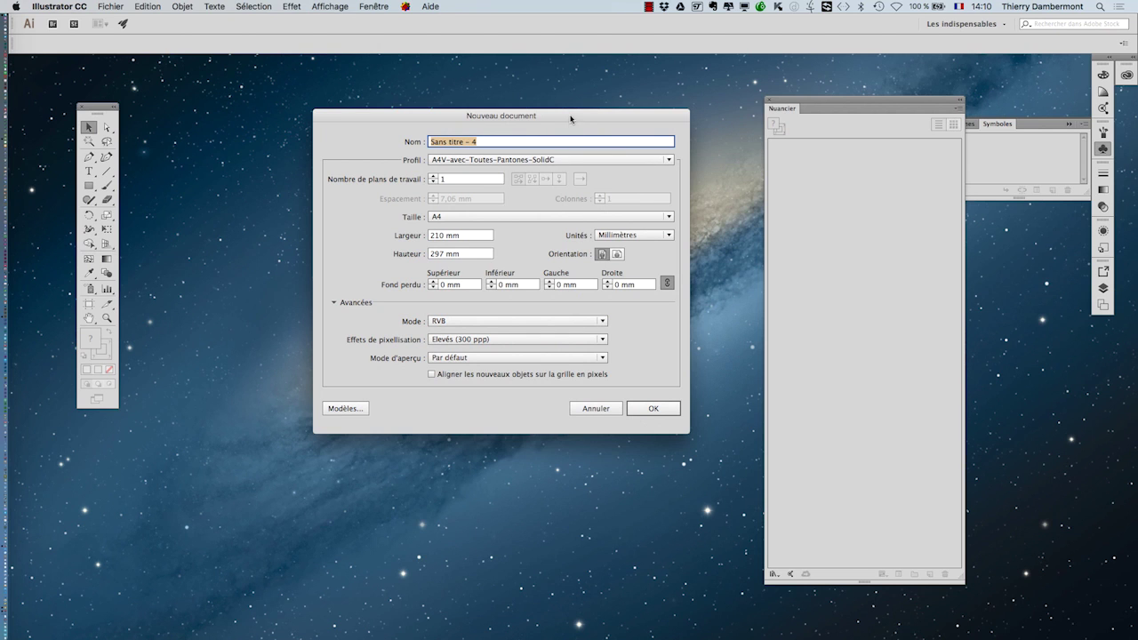
pyautogui.moveTo(570, 119); pyautogui.dragTo(479, 130)
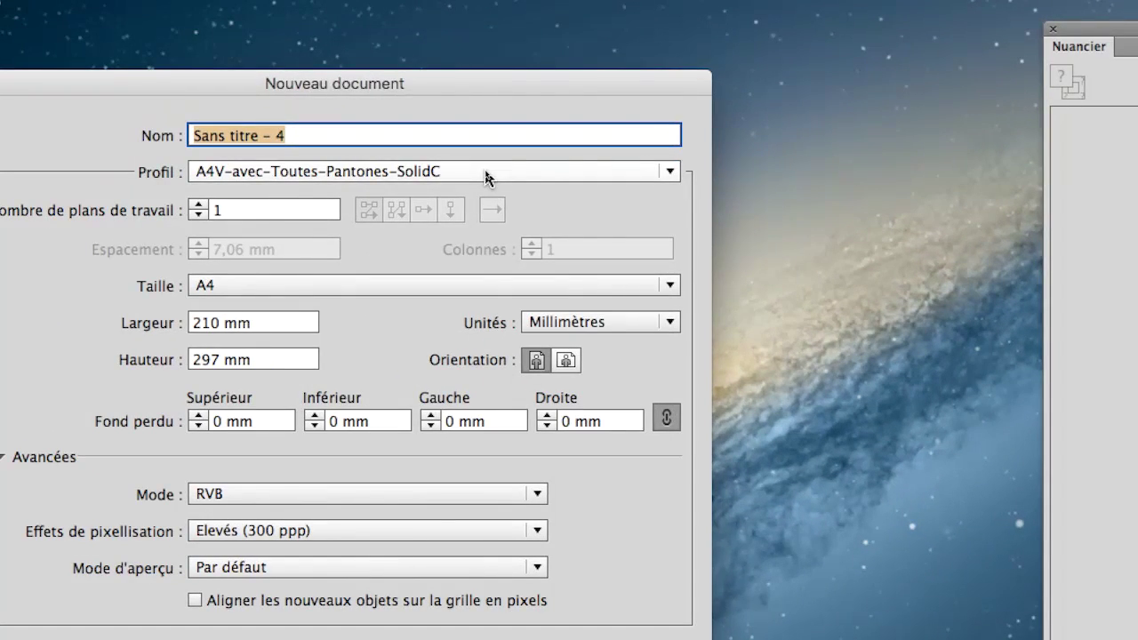
pyautogui.click(485, 177)
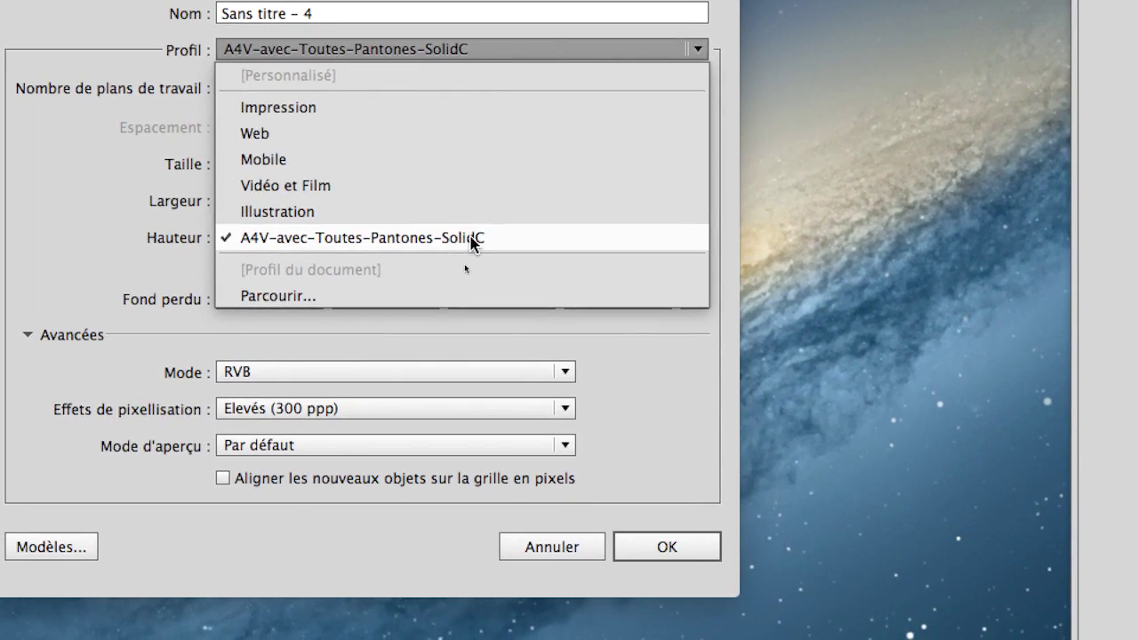
pyautogui.click(446, 360)
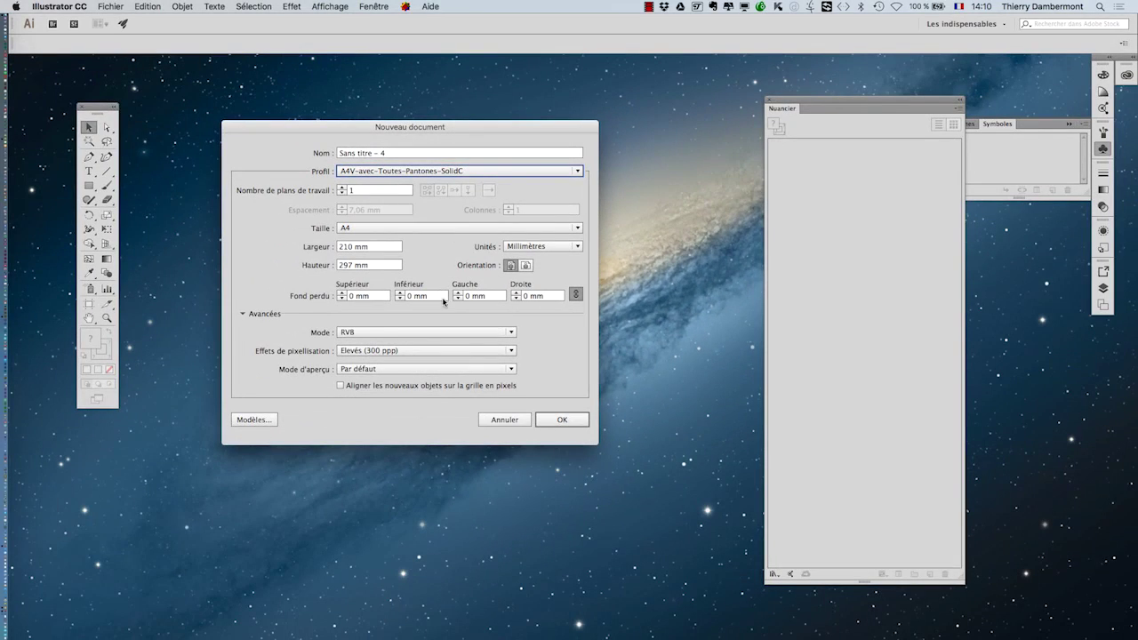
pyautogui.click(562, 420)
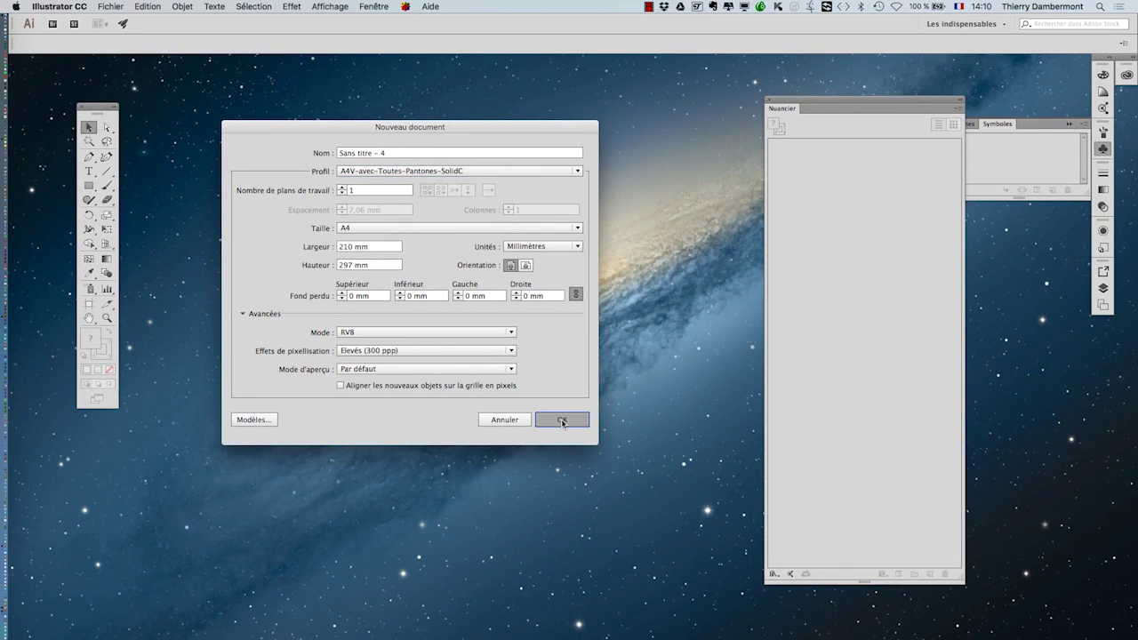